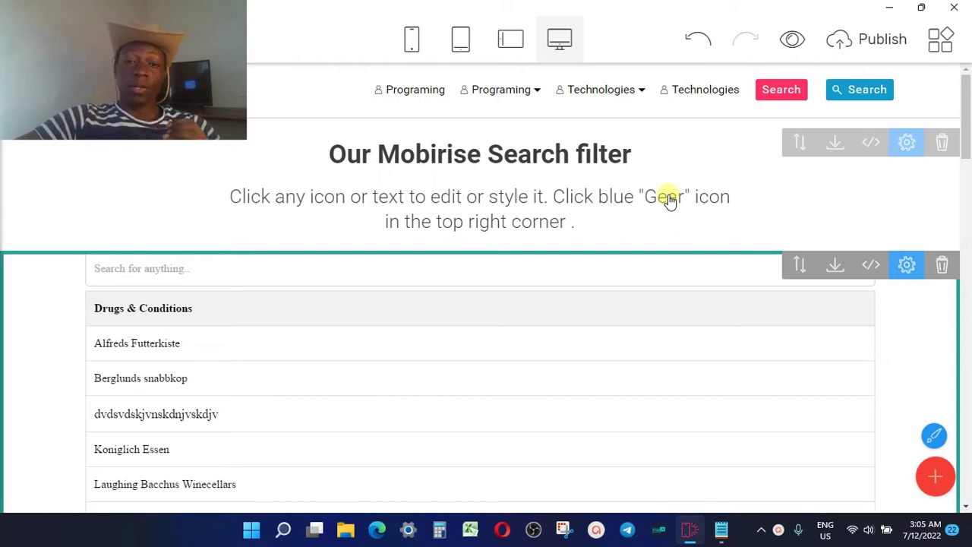
Step: Look through the block library's categories for a search filter block, and close the library
click(928, 474)
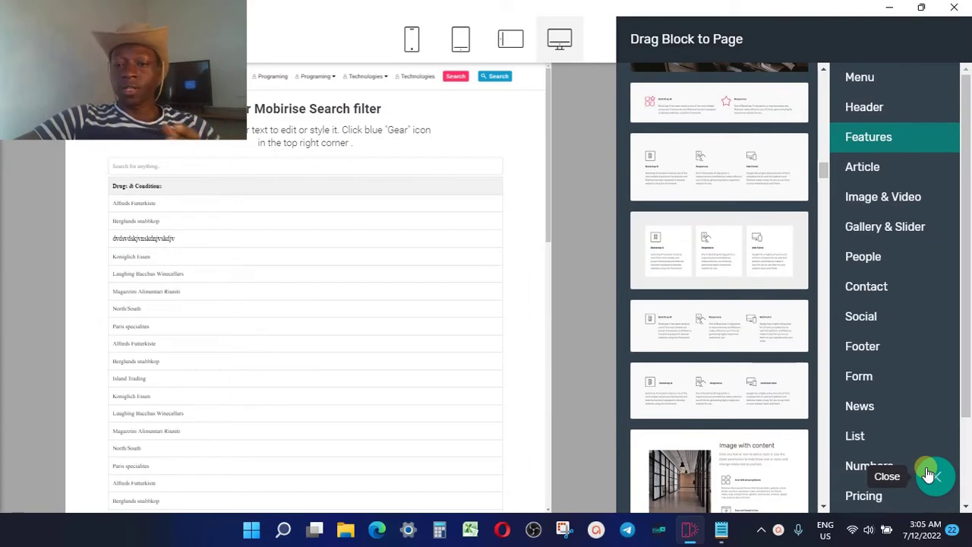
scroll(752, 391, down, 15)
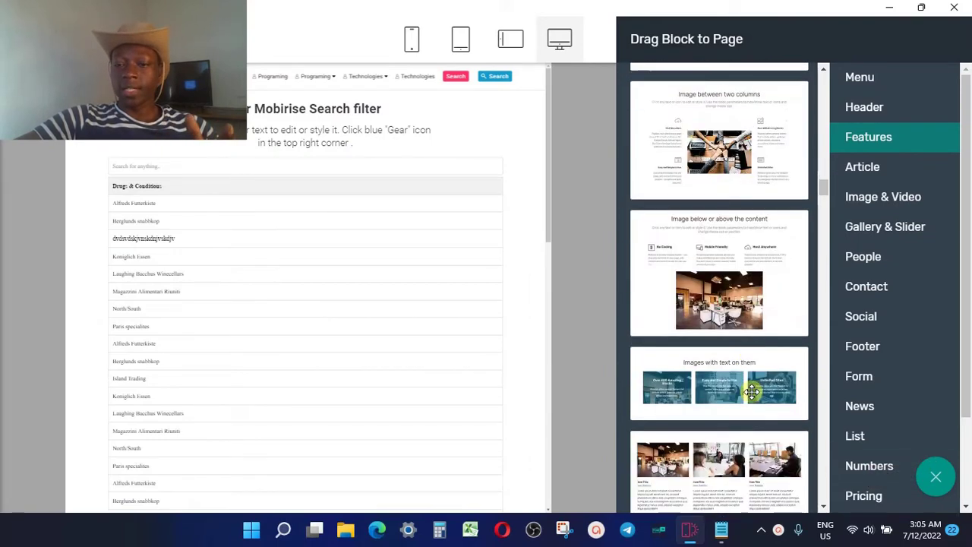
scroll(751, 391, down, 15)
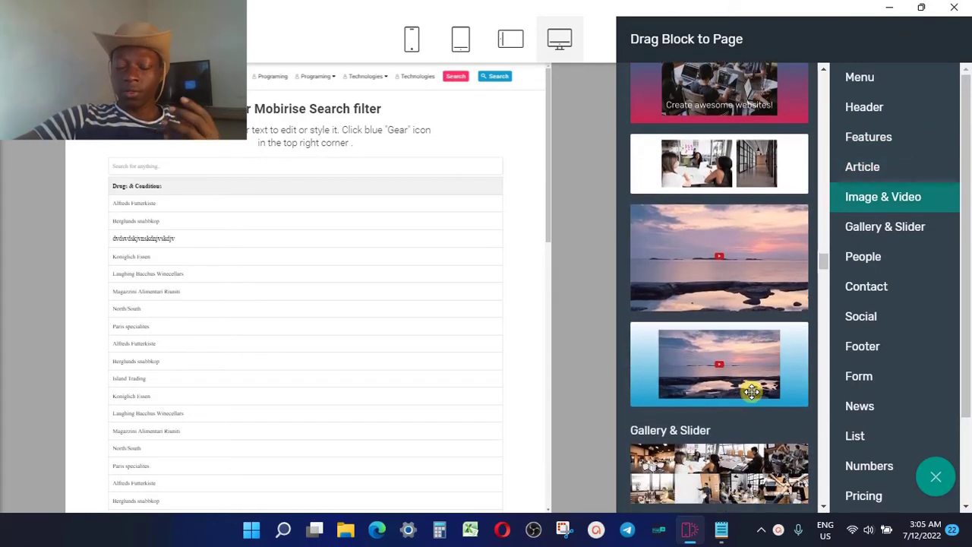
scroll(752, 391, down, 15)
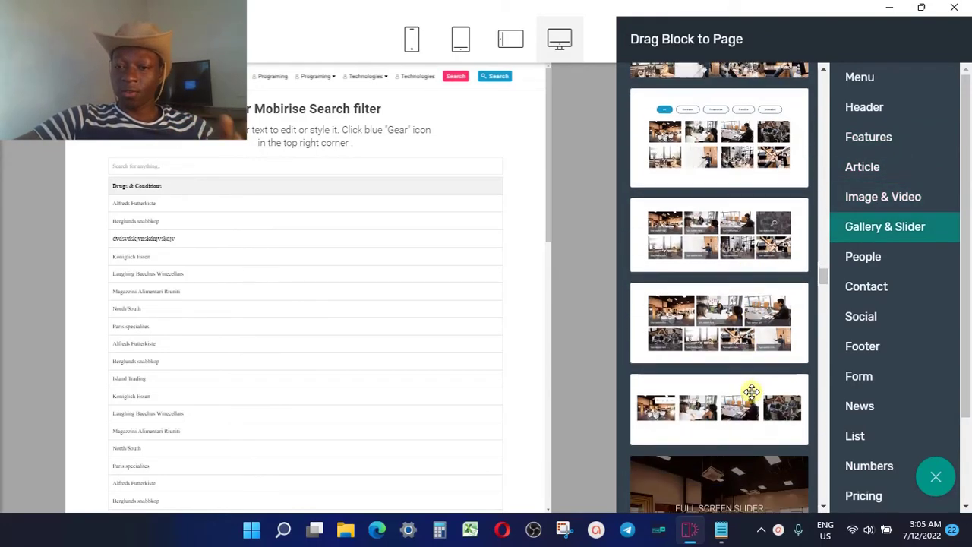
scroll(751, 391, down, 4)
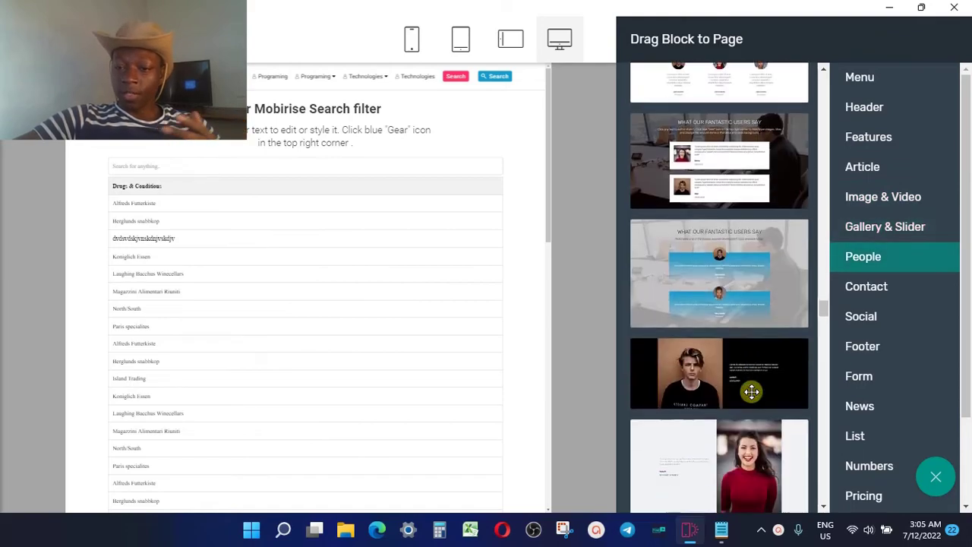
scroll(751, 391, up, 20)
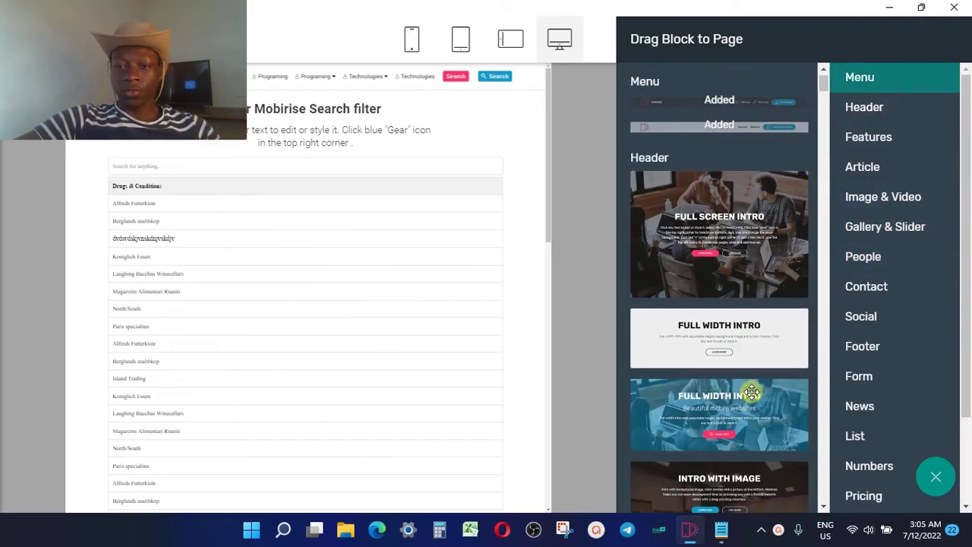
scroll(751, 391, down, 15)
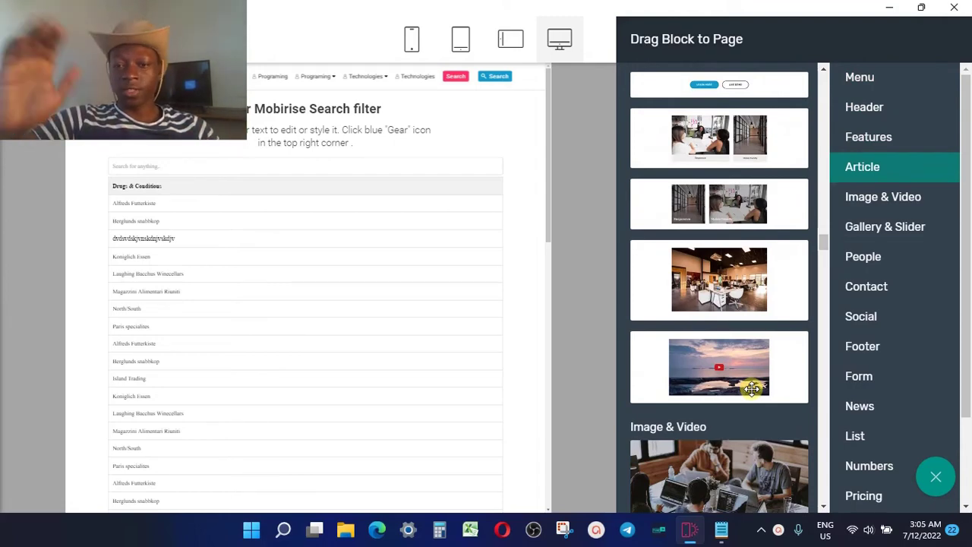
scroll(751, 389, down, 4)
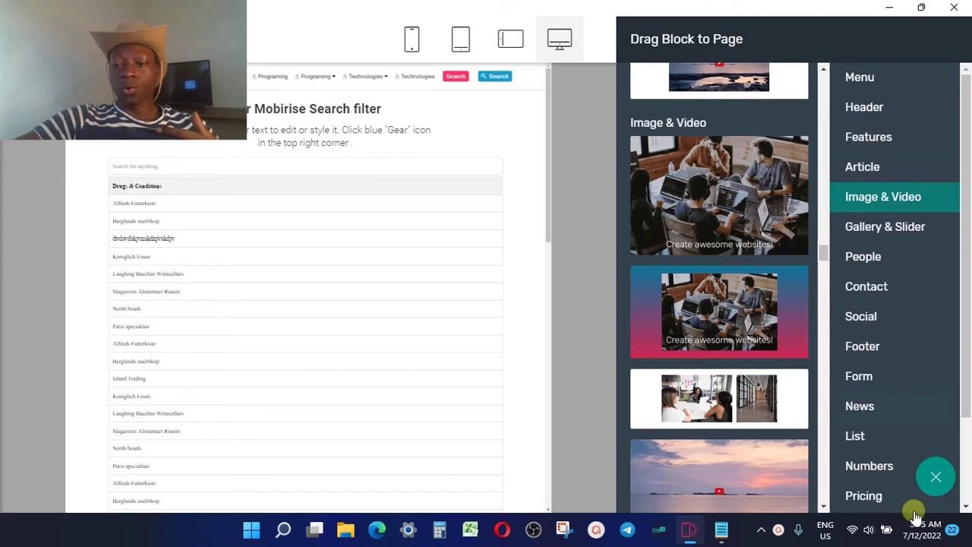
click(935, 476)
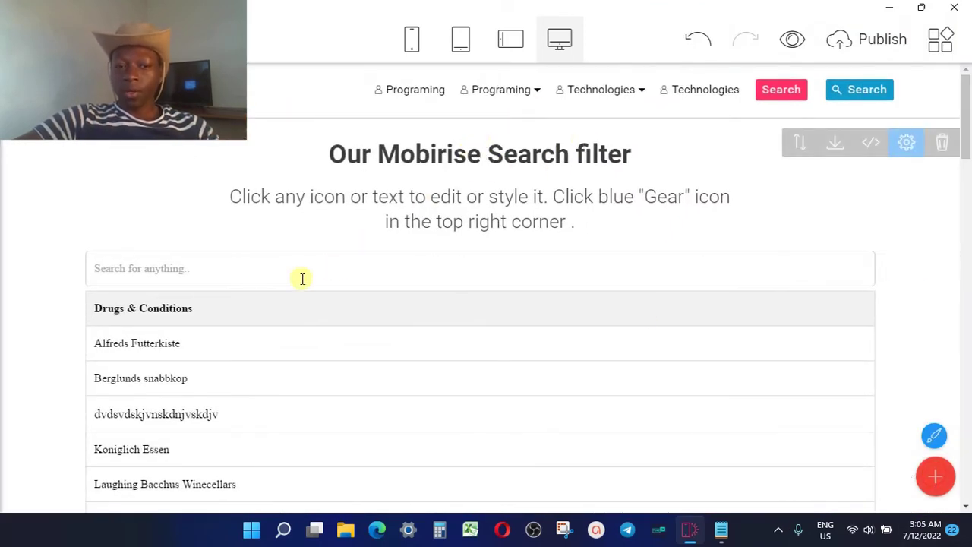
Step: Preview the page in the browser and filter the Drugs & Conditions table by "isl"
click(792, 39)
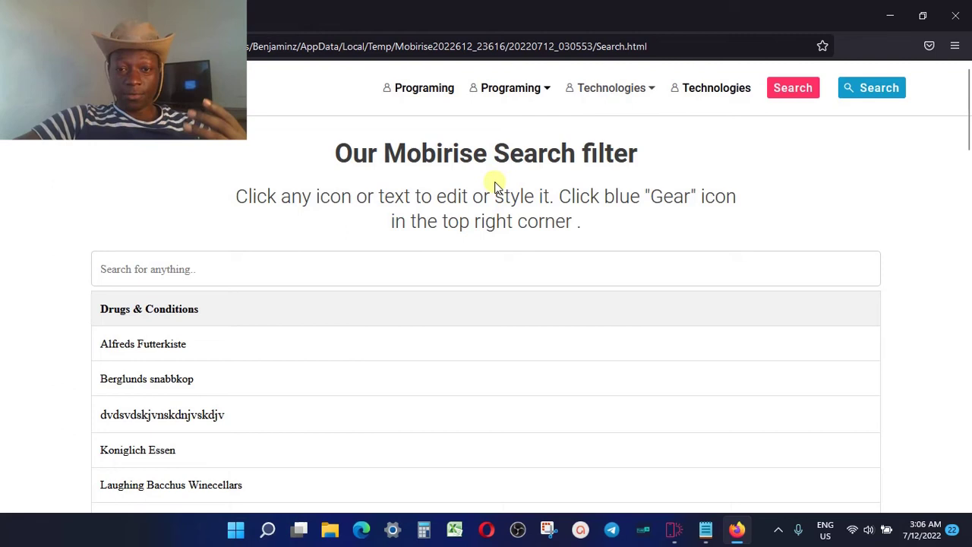
click(345, 268)
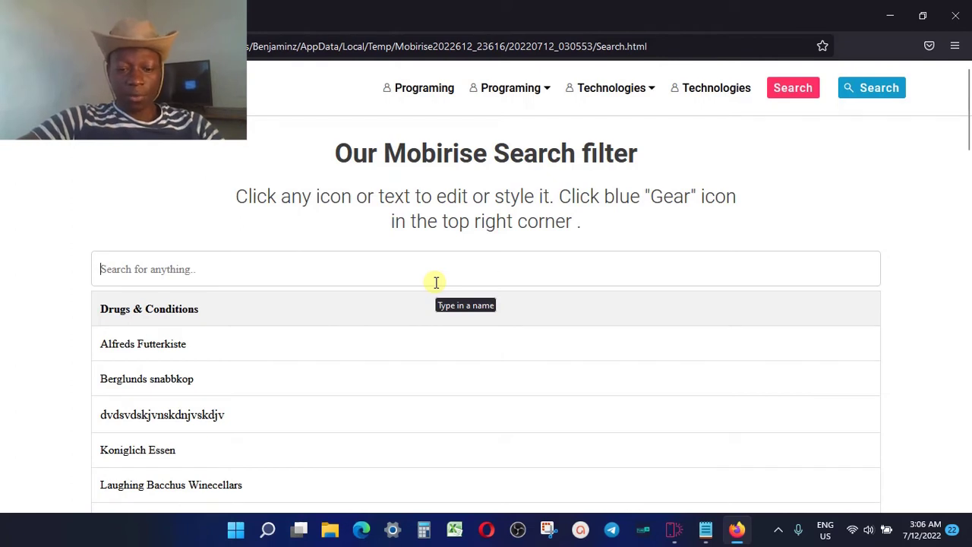
text(i)
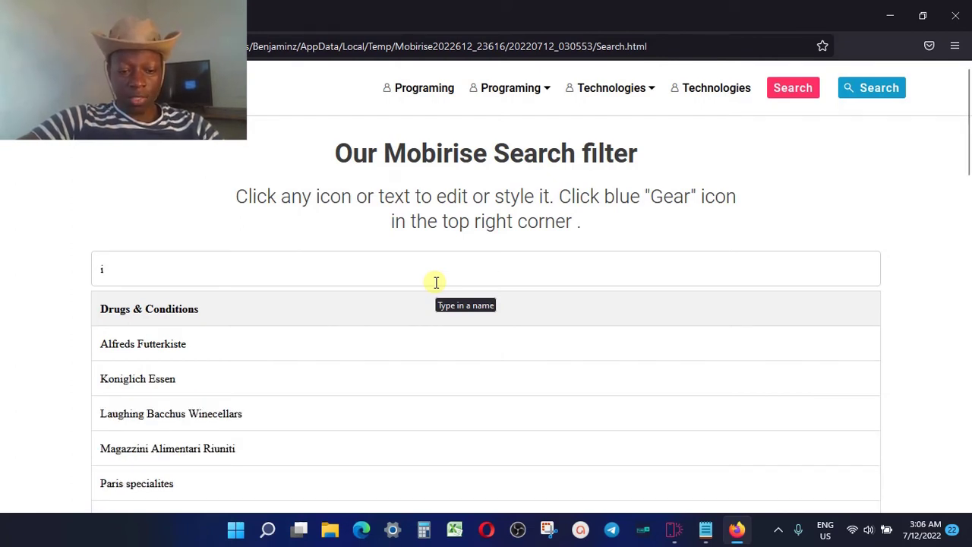
text(sl)
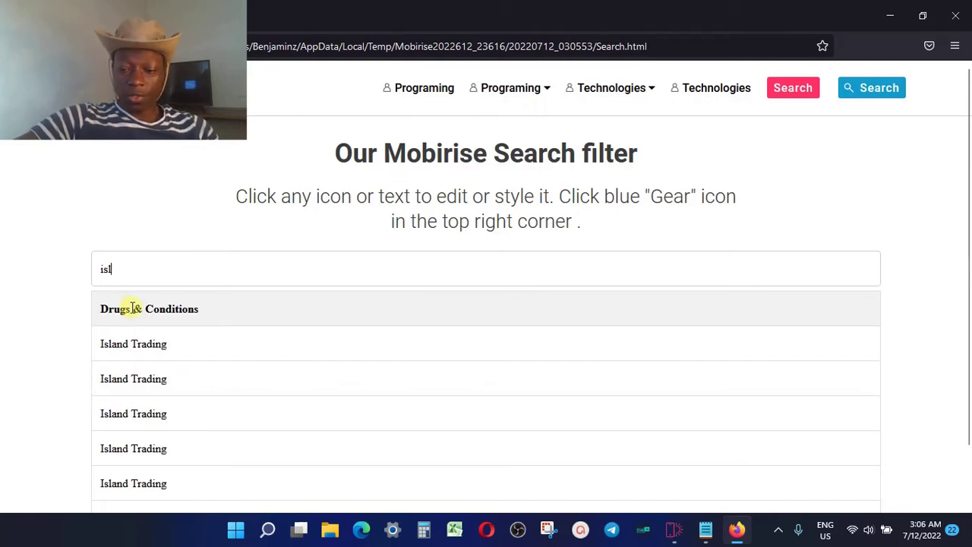
Step: Shorten the table filter to "i" and look through the matching rows
key(BackSpace)
key(BackSpace)
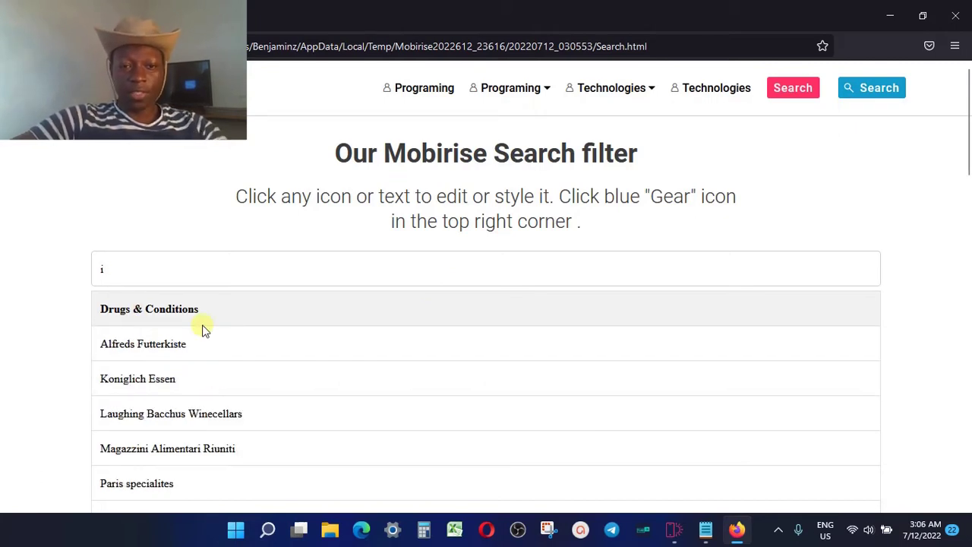
scroll(203, 328, down, 2)
scroll(204, 328, down, 4)
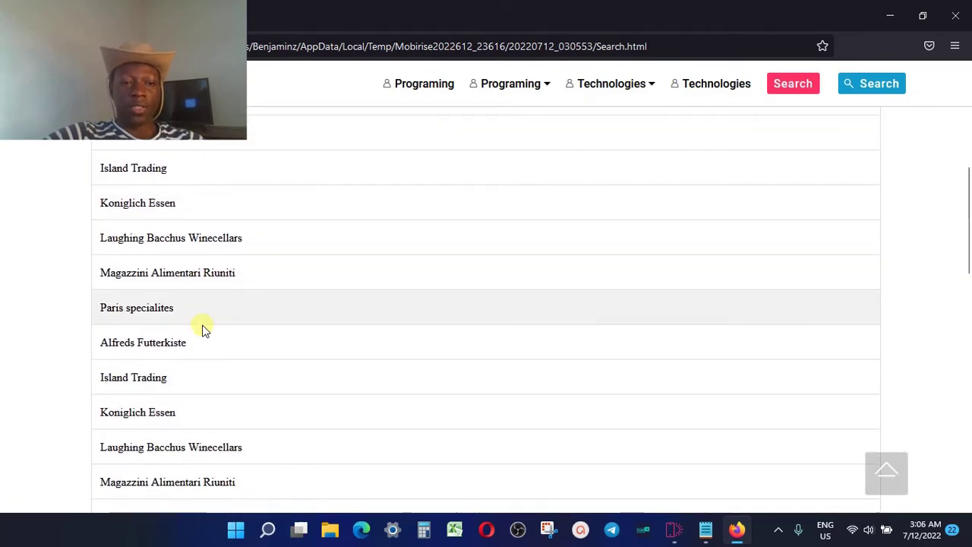
scroll(203, 328, down, 2)
scroll(203, 329, down, 2)
scroll(204, 328, up, 9)
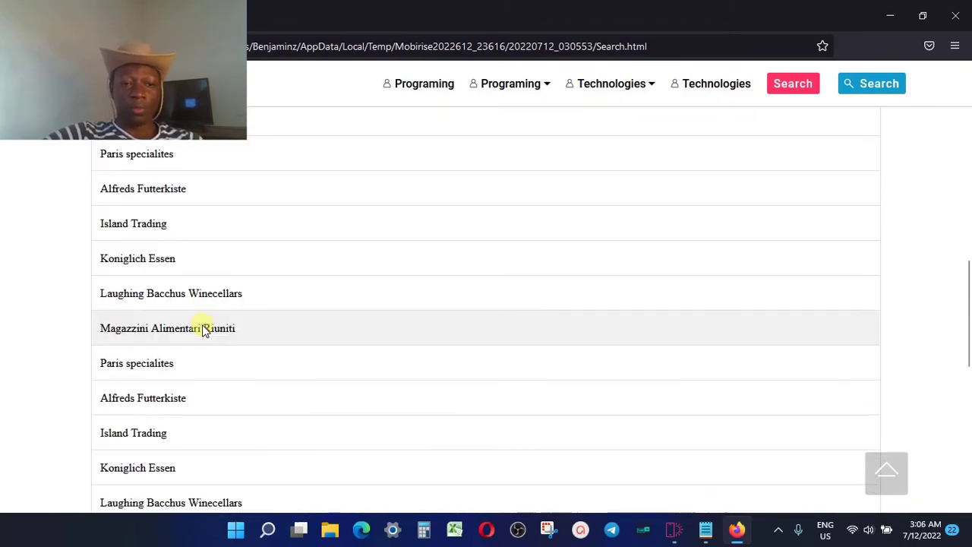
Step: Filter the Drugs & Conditions table by "island"
text(sl)
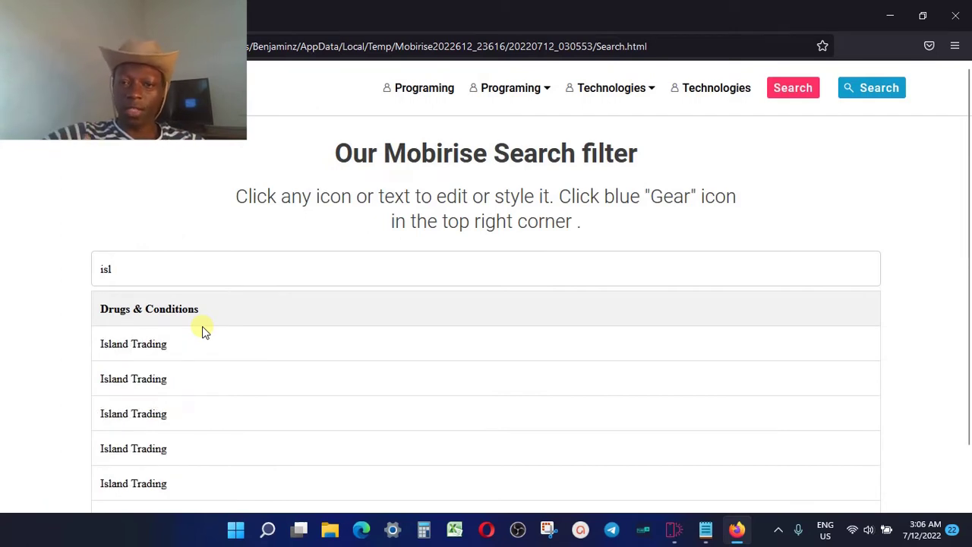
key(BackSpace)
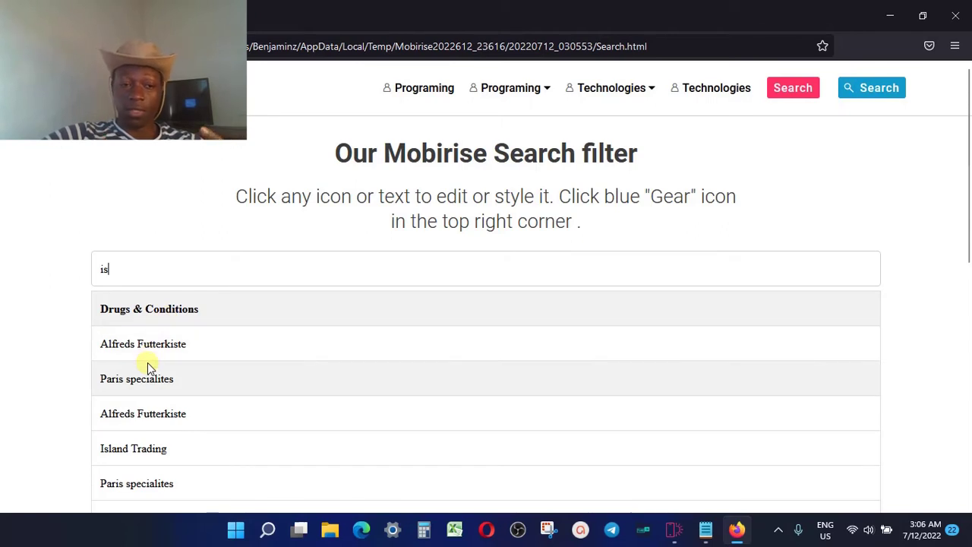
text(la)
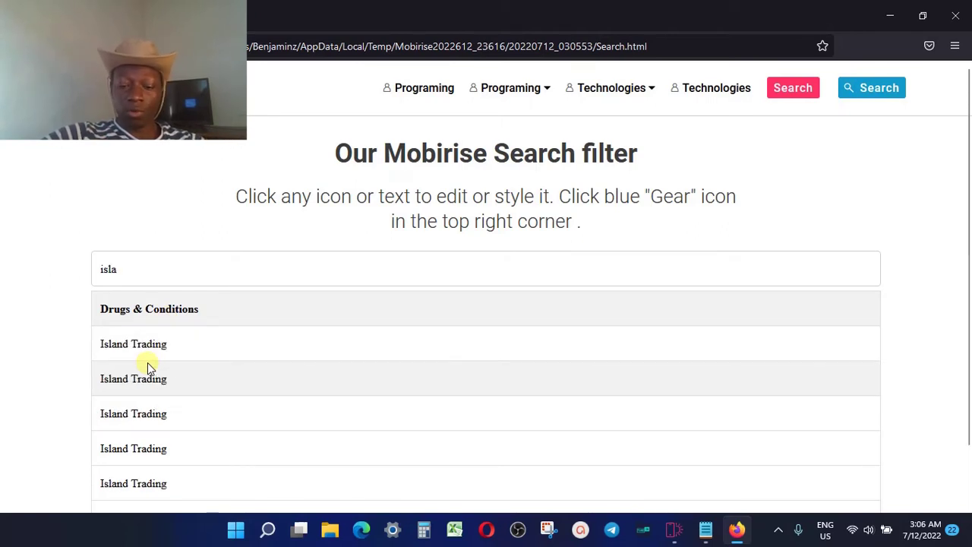
text(nd)
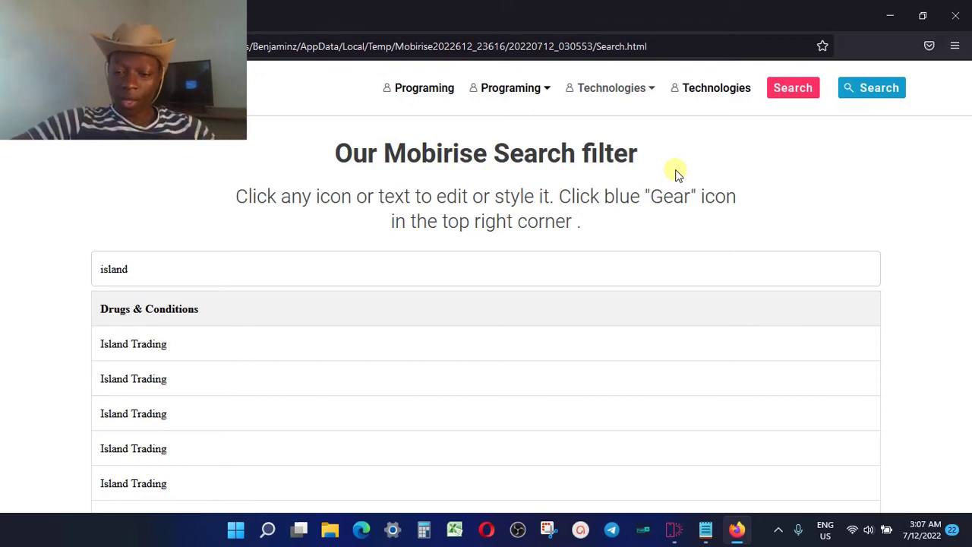
Step: Close the browser preview and remove the search table block from the page in Mobirise
click(670, 531)
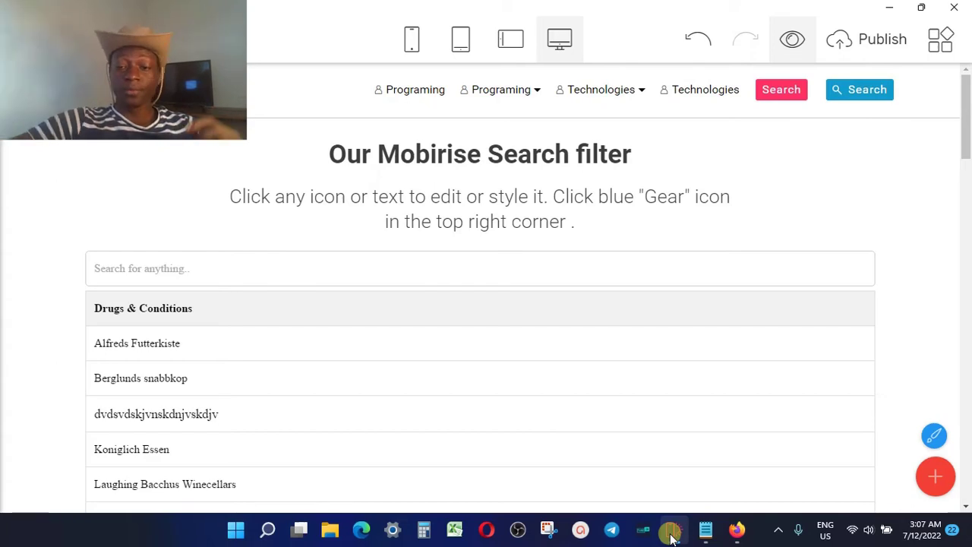
click(734, 532)
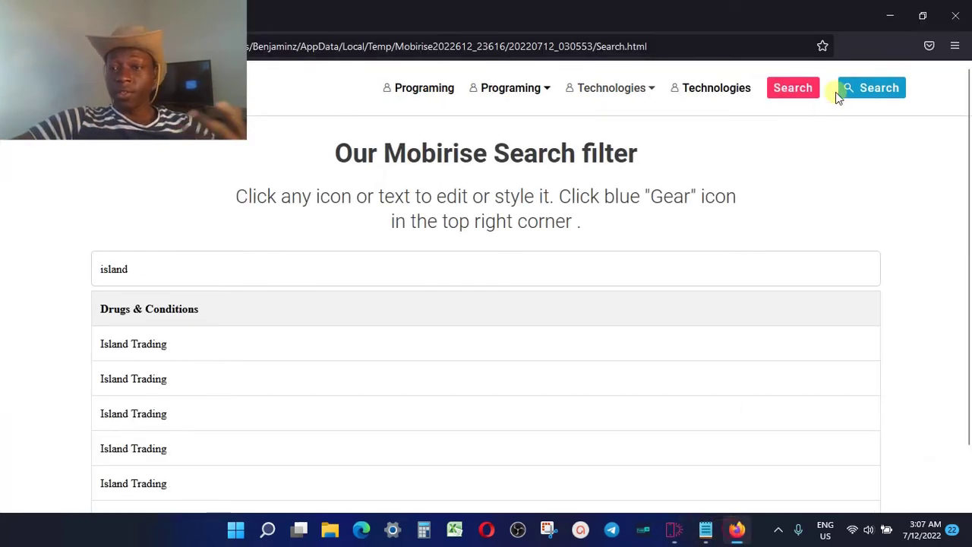
click(957, 6)
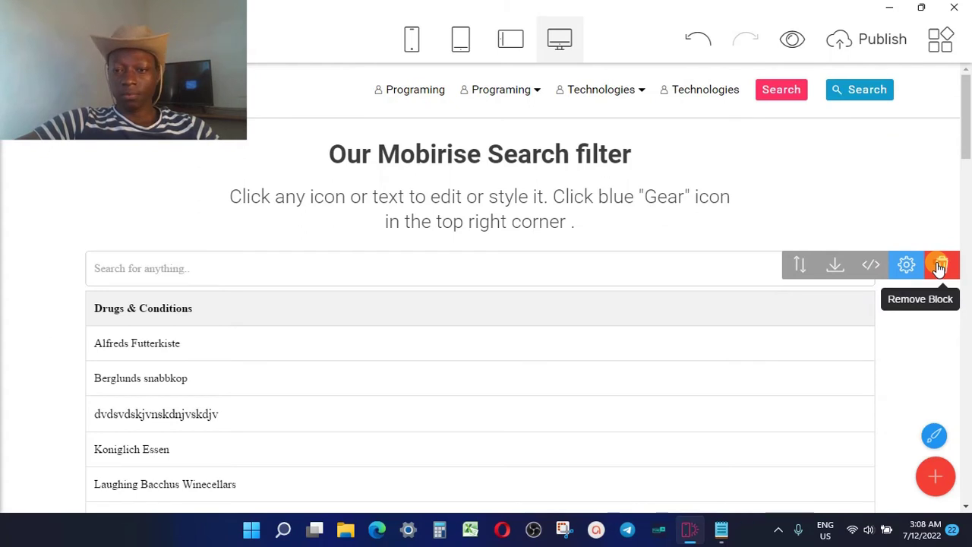
click(941, 268)
click(668, 88)
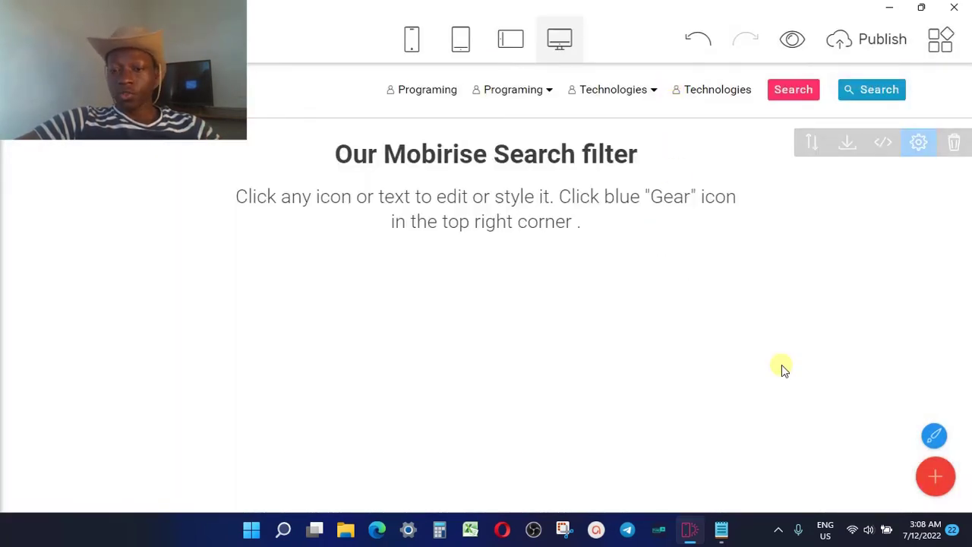
Step: Add the witsec custom code block to the page below the "Our Mobirise Search filter" heading block
click(949, 480)
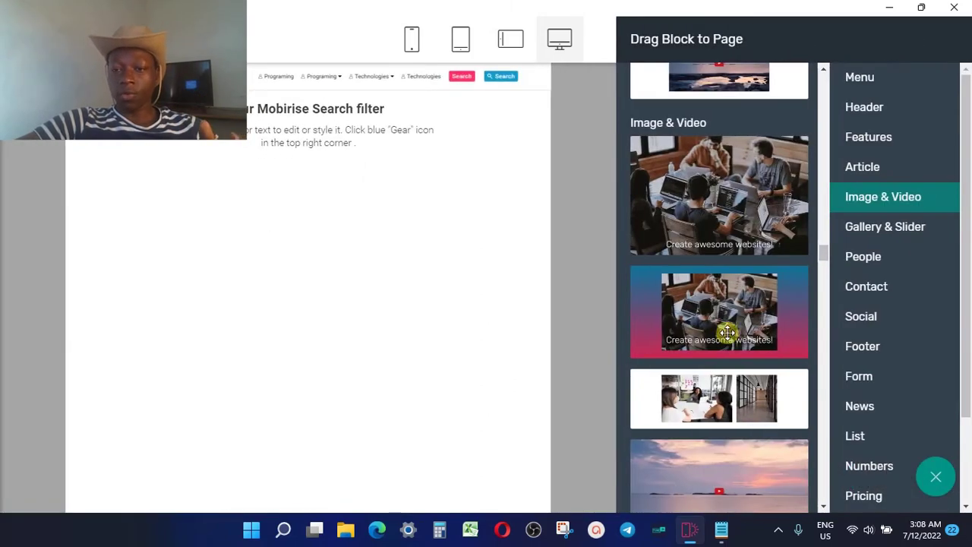
scroll(727, 332, down, 3)
scroll(726, 332, down, 15)
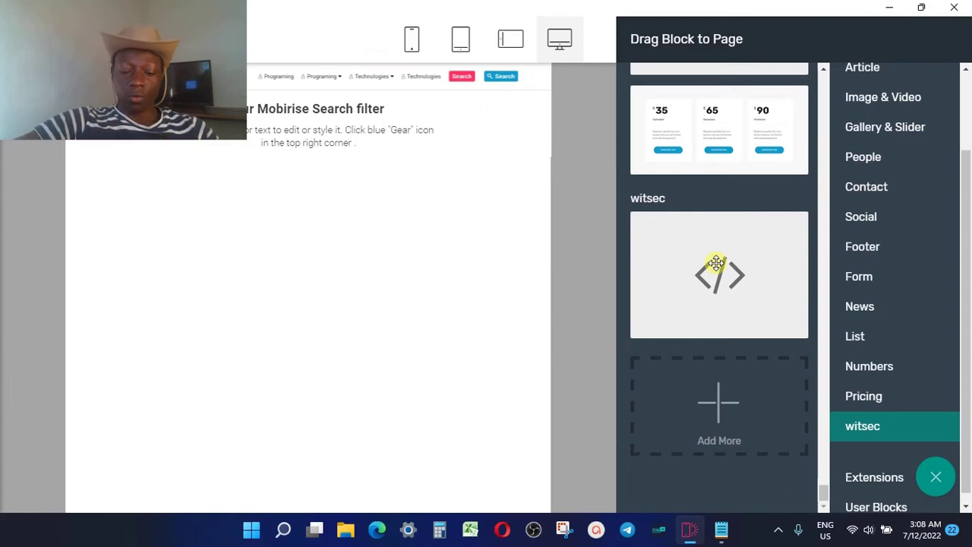
drag(717, 264, 559, 270)
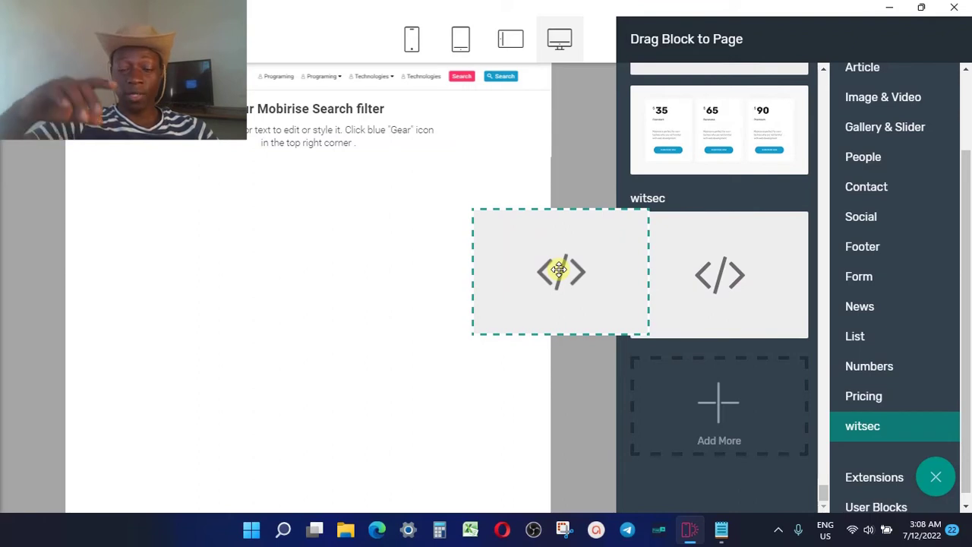
drag(559, 269, 507, 255)
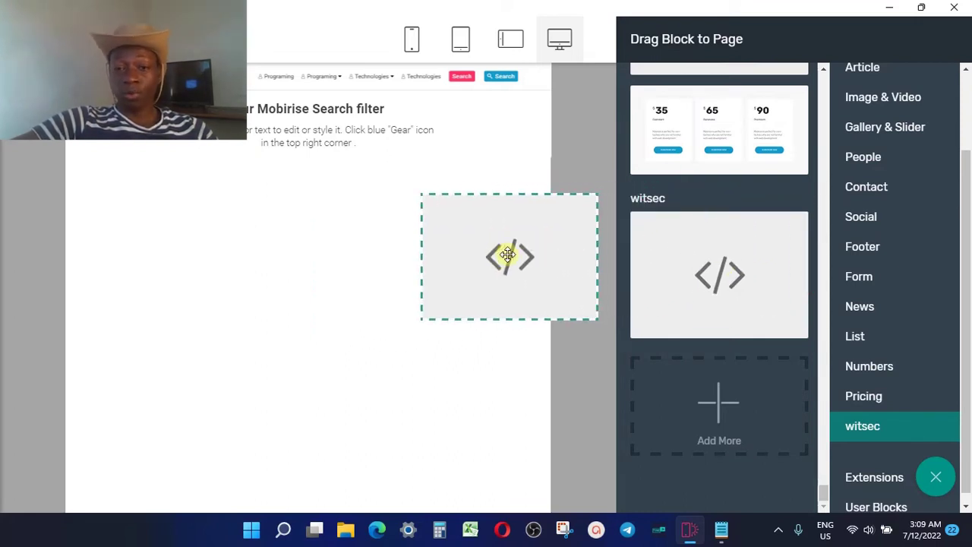
drag(508, 255, 362, 227)
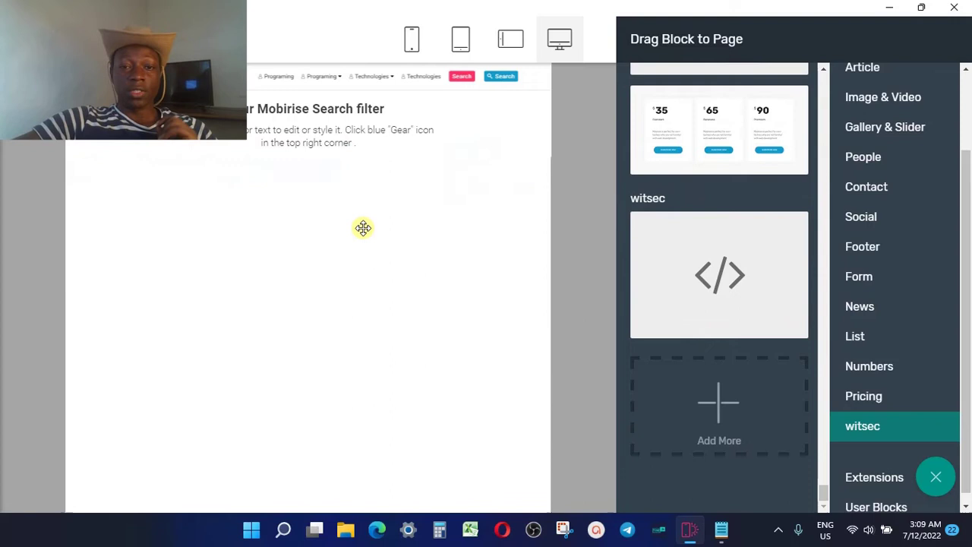
click(578, 235)
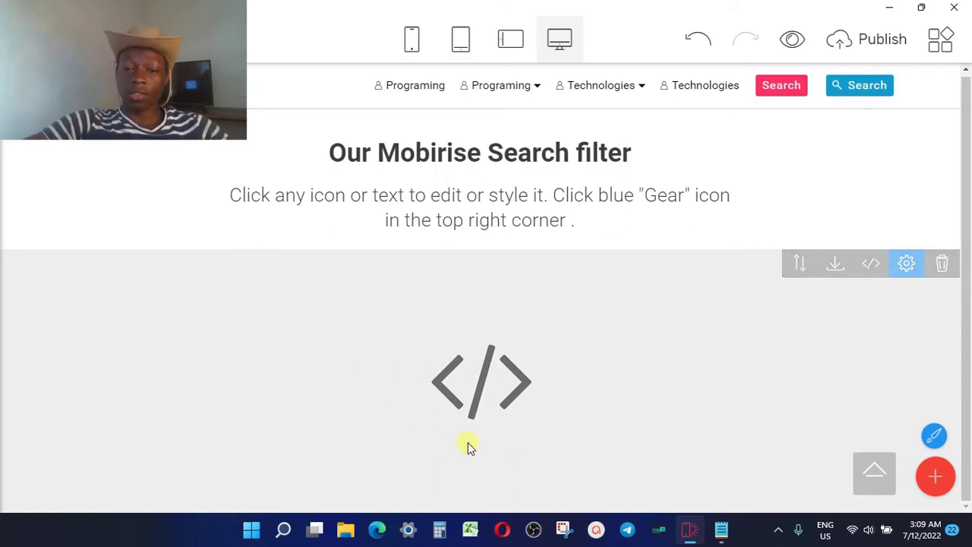
Step: Browse the Mobirise extensions list, search it for "code", and return to the page with the custom code block
click(871, 266)
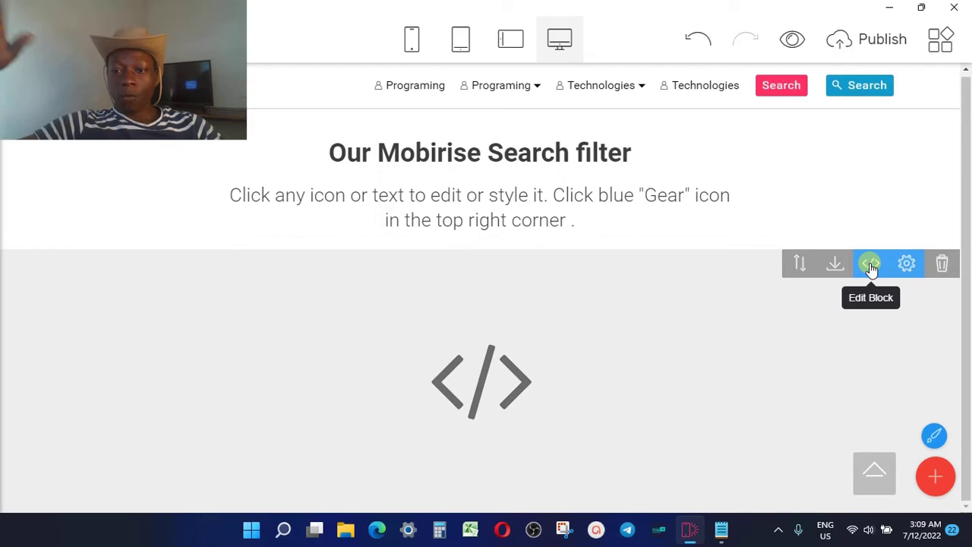
click(23, 38)
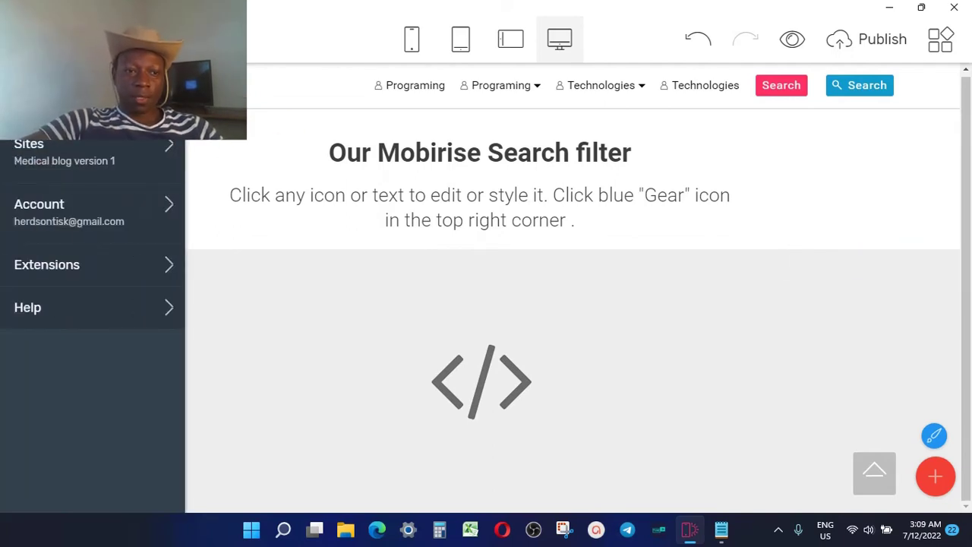
click(66, 177)
click(60, 260)
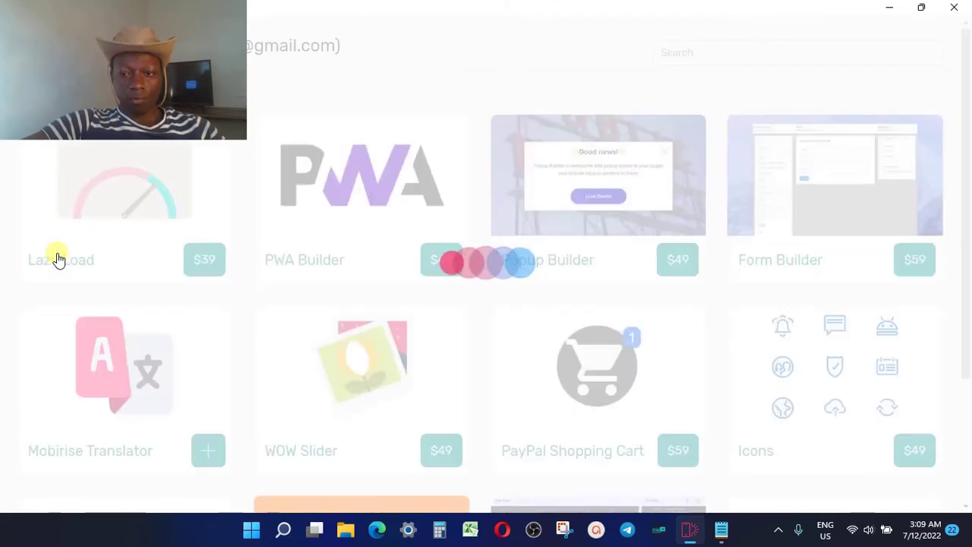
scroll(303, 325, down, 15)
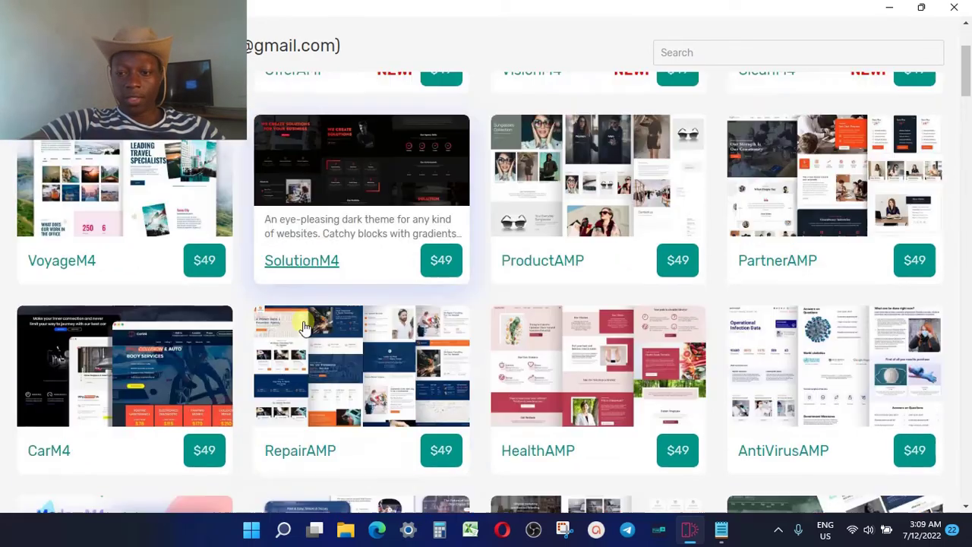
scroll(303, 321, down, 4)
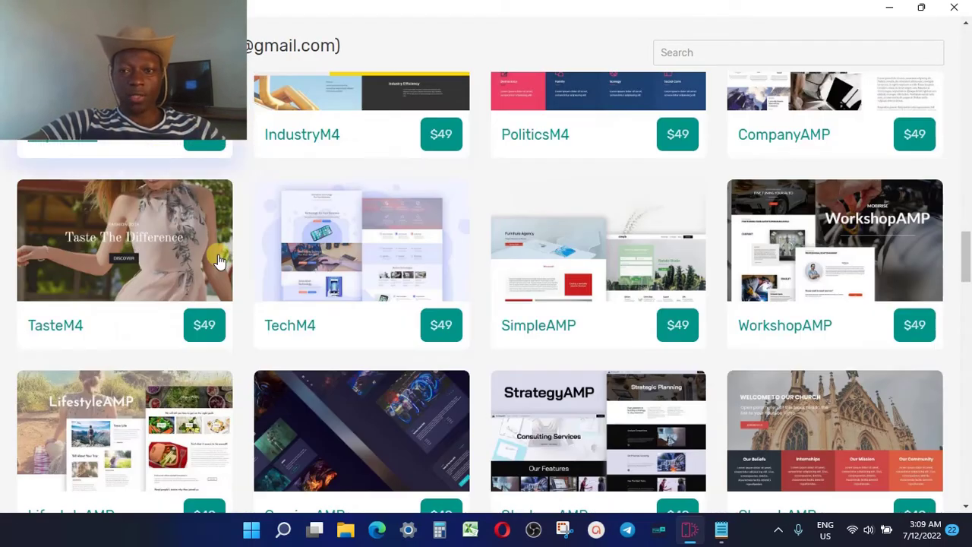
scroll(219, 260, up, 18)
click(684, 54)
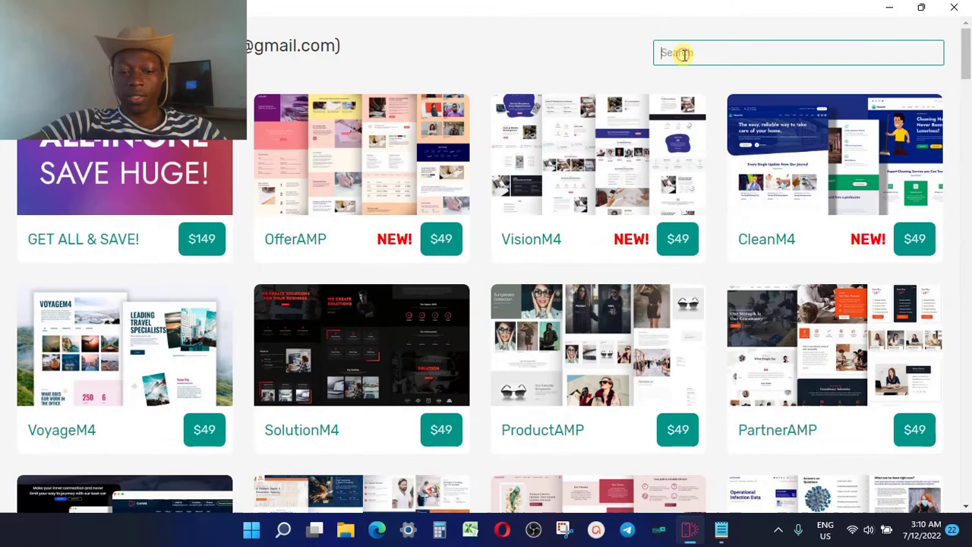
text(code)
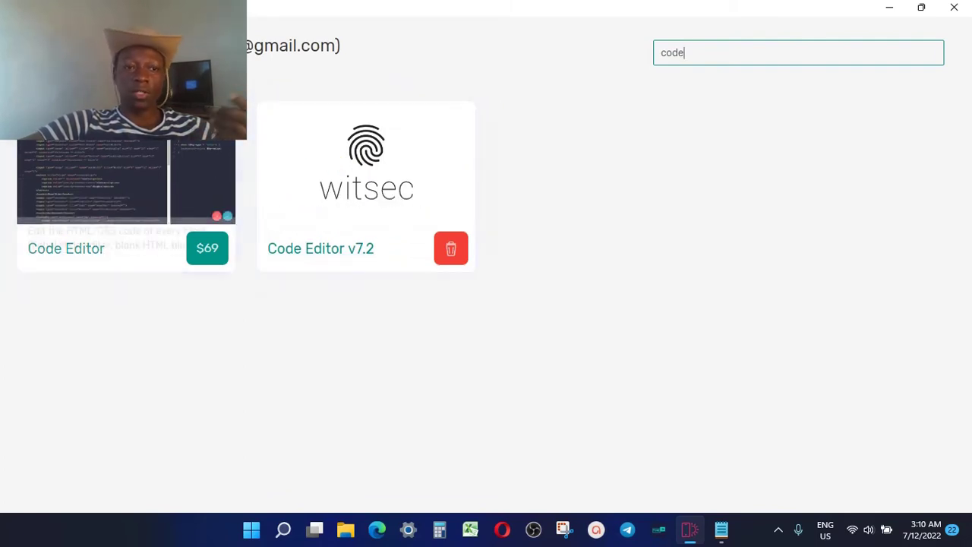
key(Escape)
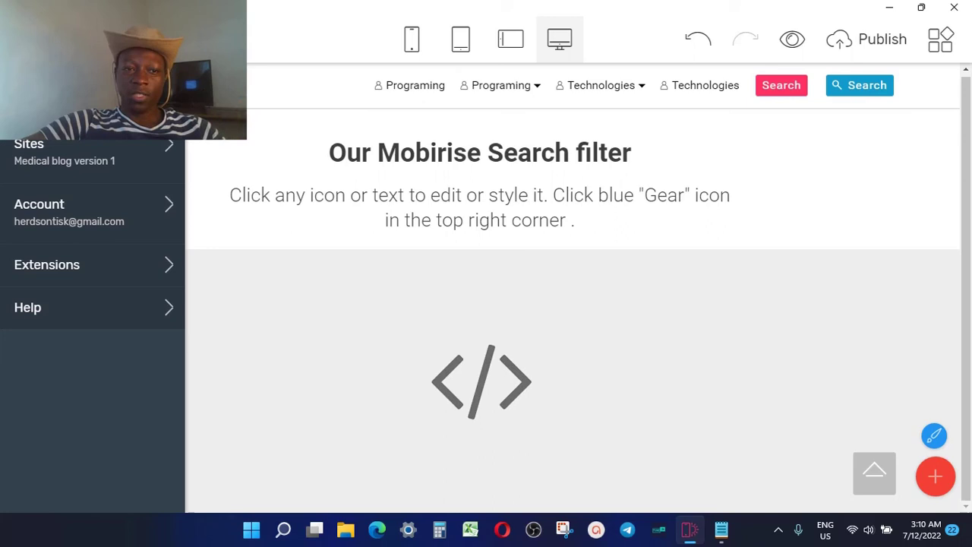
key(Escape)
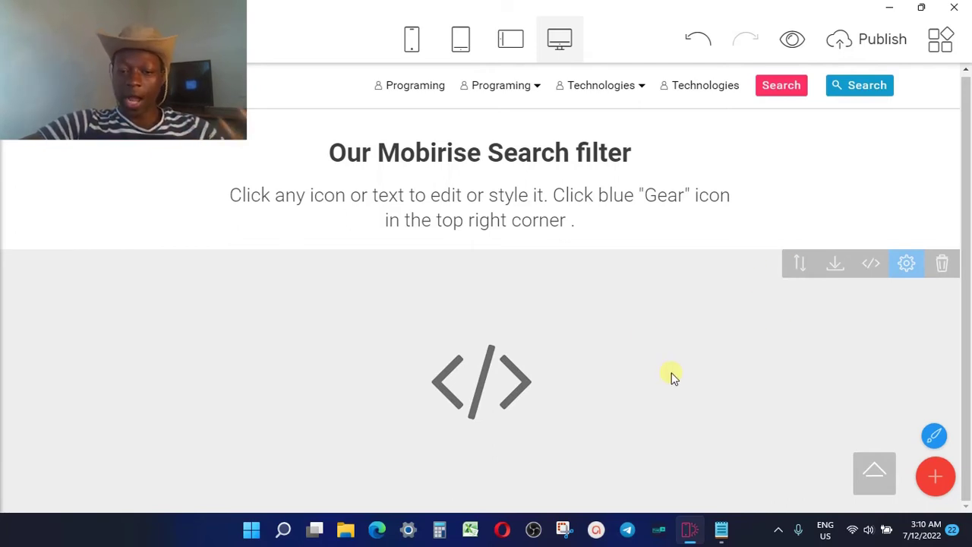
Step: Open the custom code block in the code editor and look over its default HTML
click(872, 263)
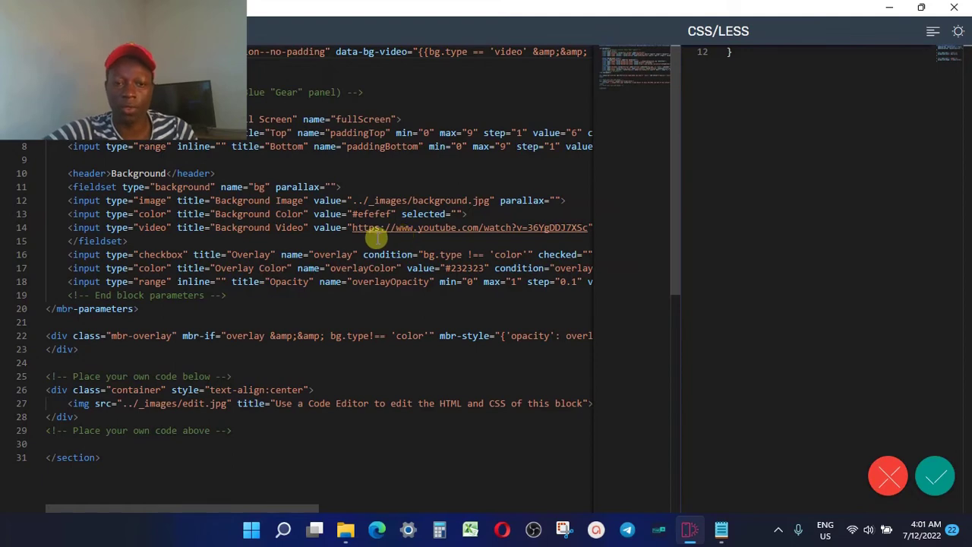
scroll(339, 241, down, 10)
scroll(339, 241, up, 5)
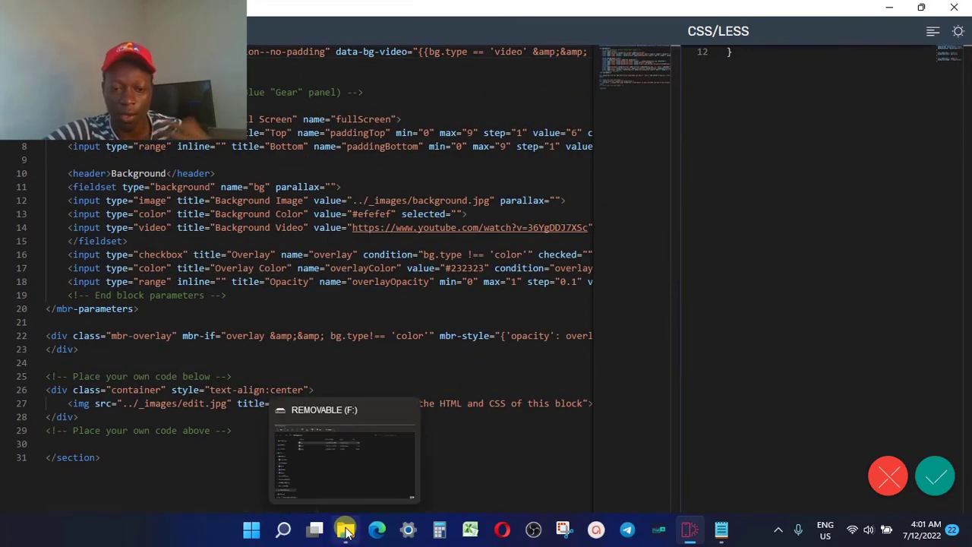
Step: Copy all the code from the html text file on the REMOVABLE (F:) drive in File Explorer
click(345, 529)
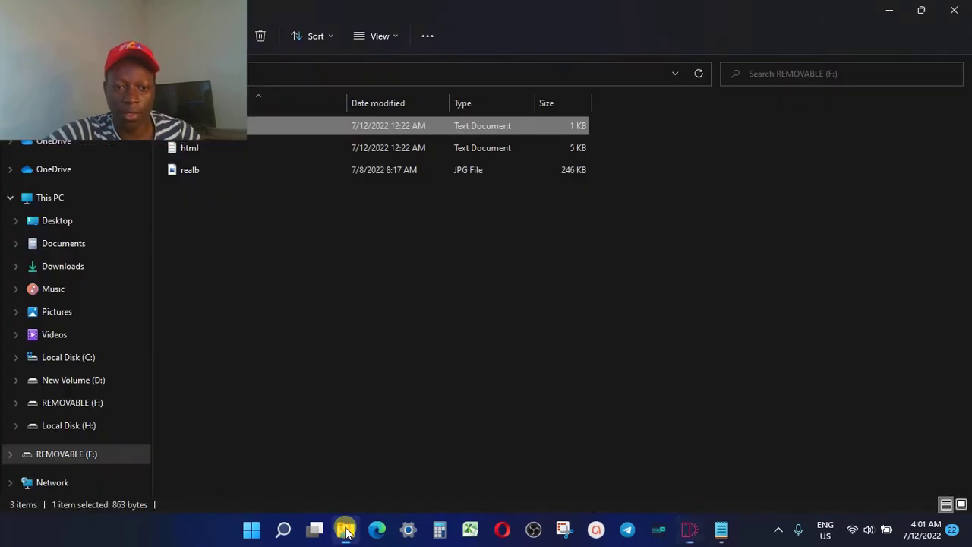
click(189, 148)
double_click(189, 147)
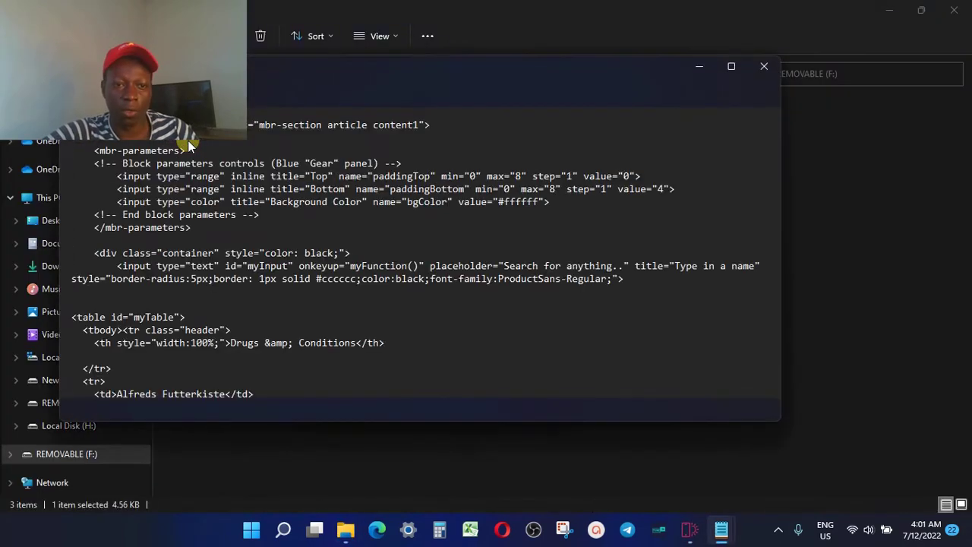
click(168, 243)
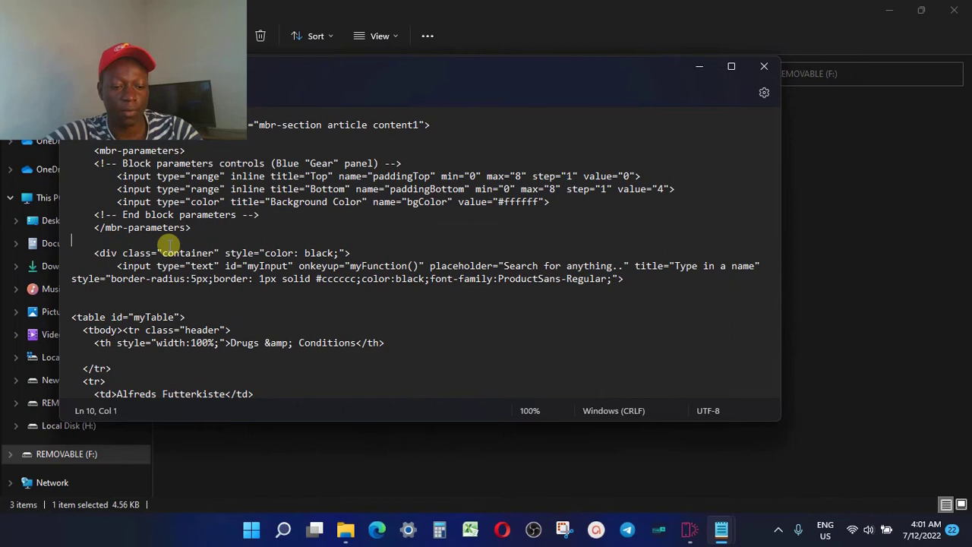
key(ctrl+shift+End)
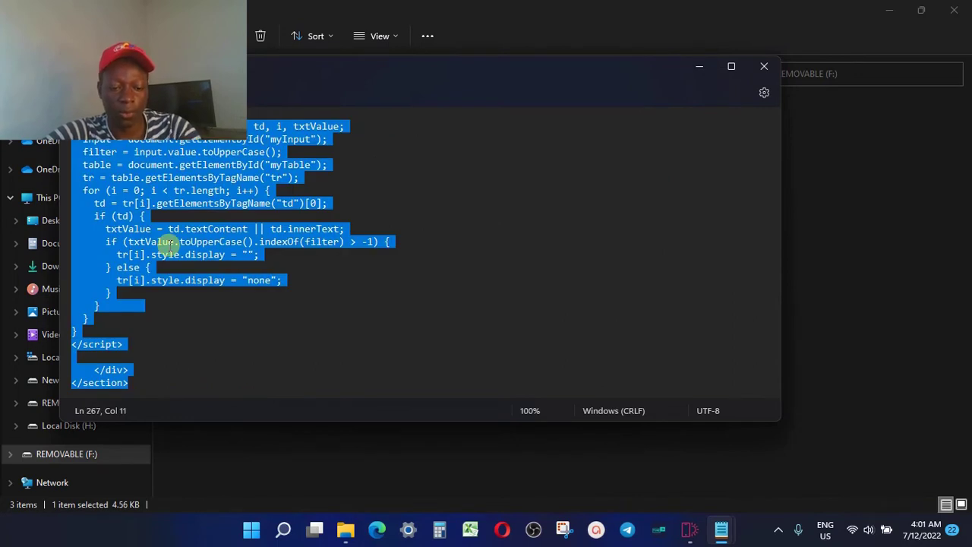
click(696, 67)
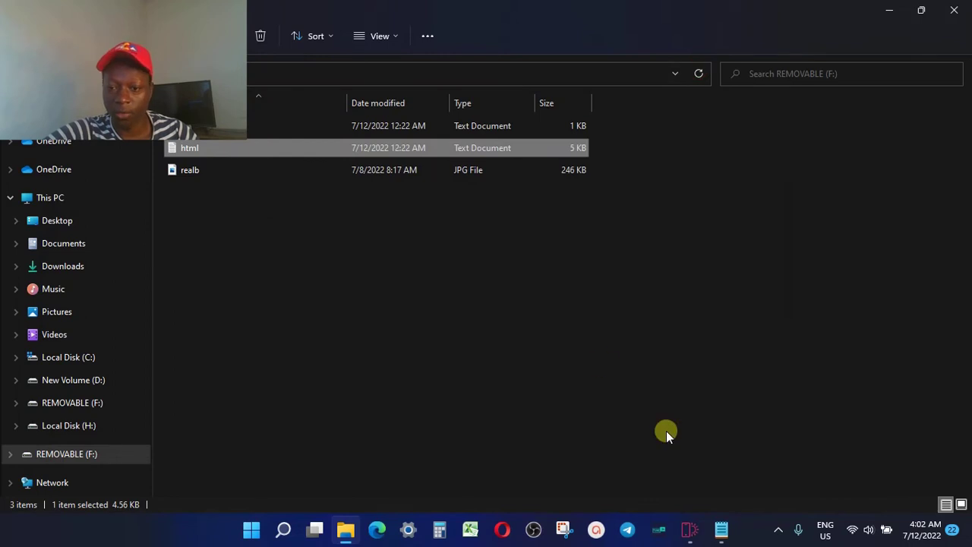
Step: Replace the block's entire default HTML in the Mobirise code editor with the copied search table code
click(688, 530)
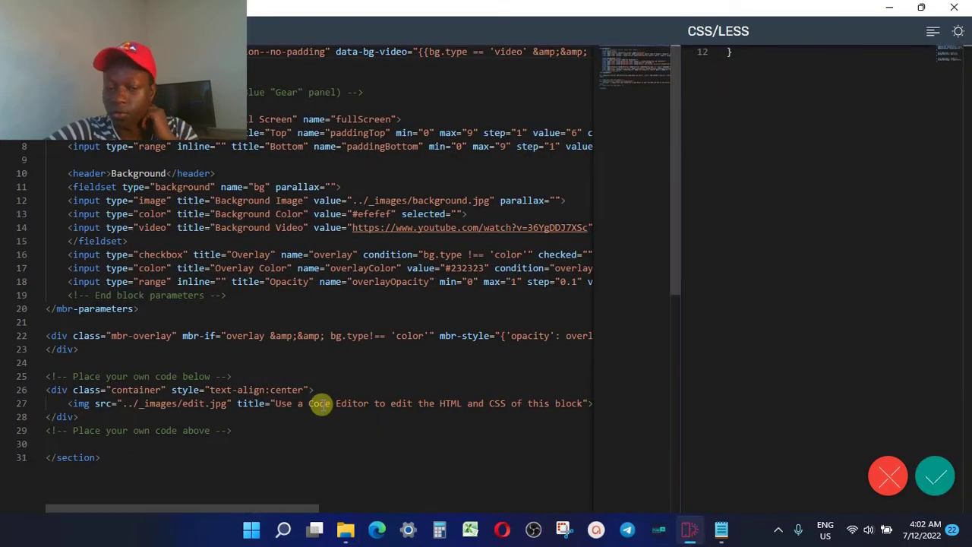
click(249, 266)
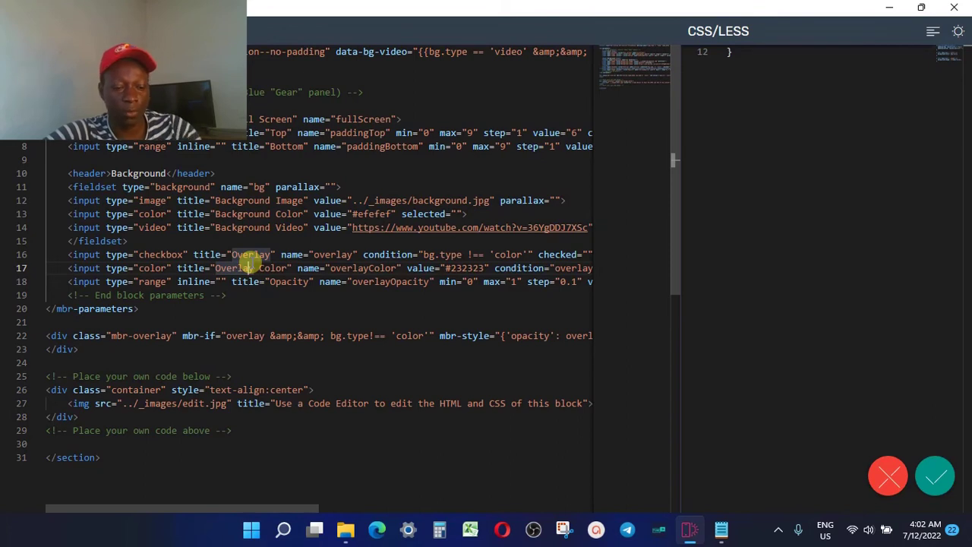
key(ctrl+a)
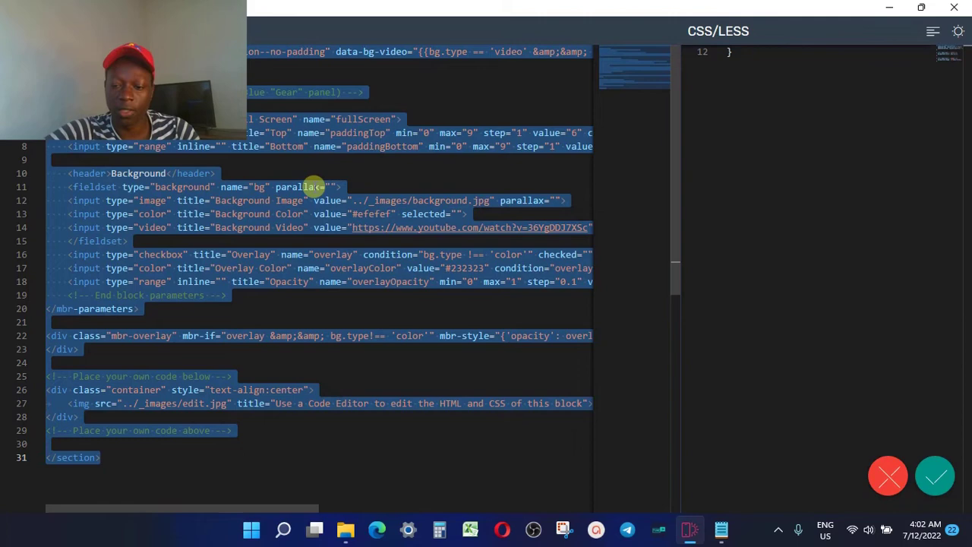
key(Delete)
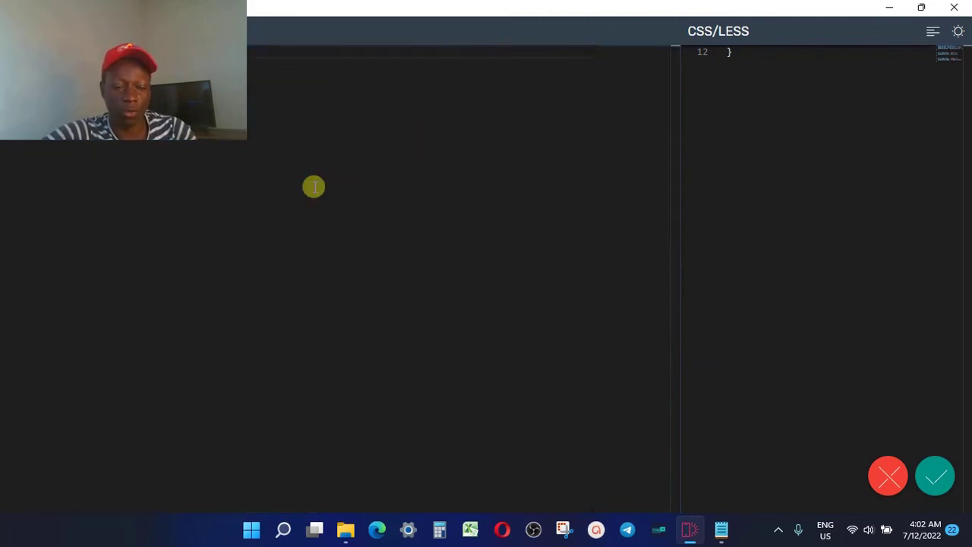
key(ctrl+v)
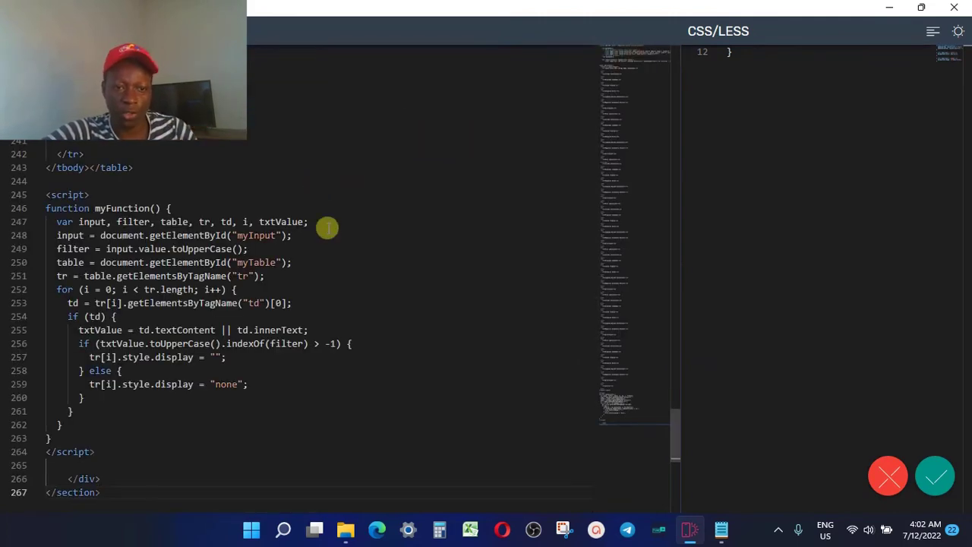
Step: Look through the pasted HTML, from the search input and table rows to the myFunction script
scroll(323, 226, up, 15)
scroll(323, 225, up, 20)
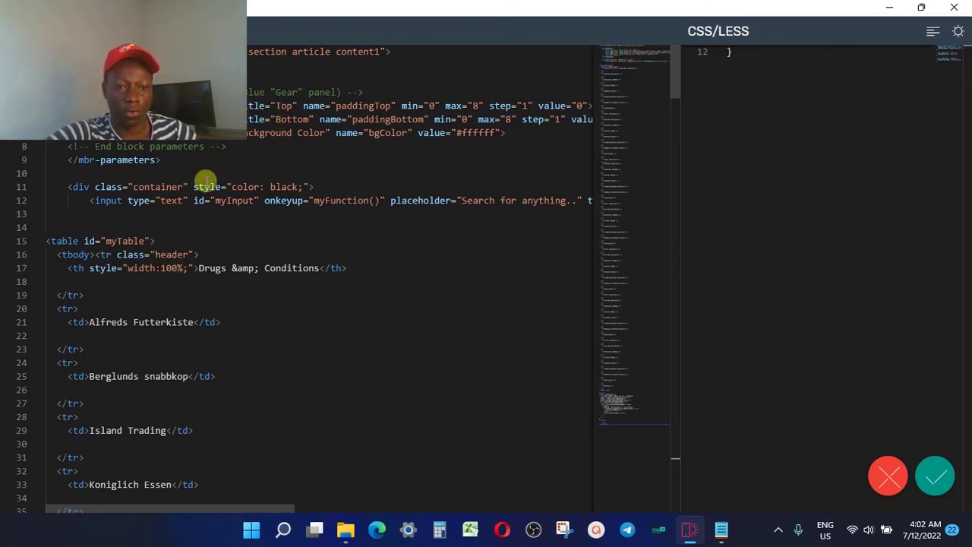
scroll(210, 214, down, 7)
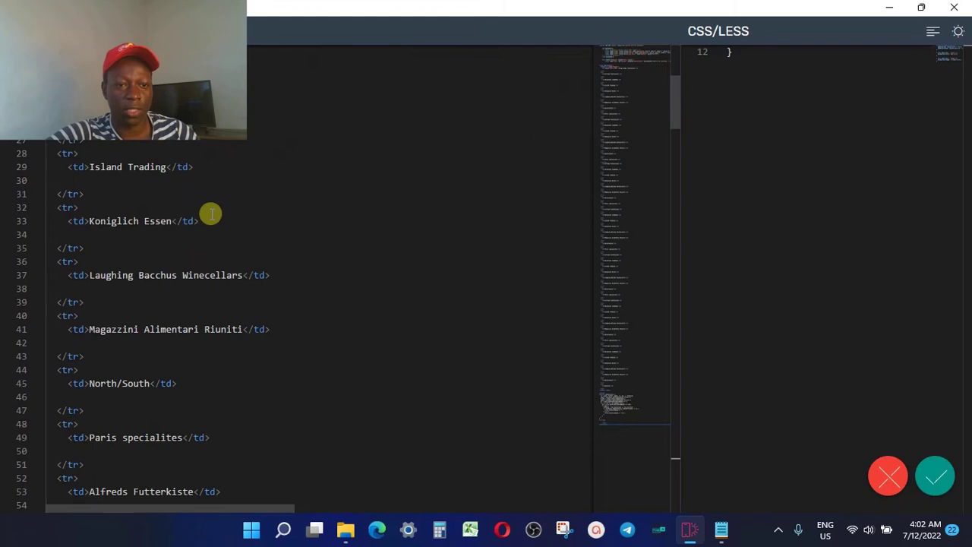
scroll(210, 214, down, 20)
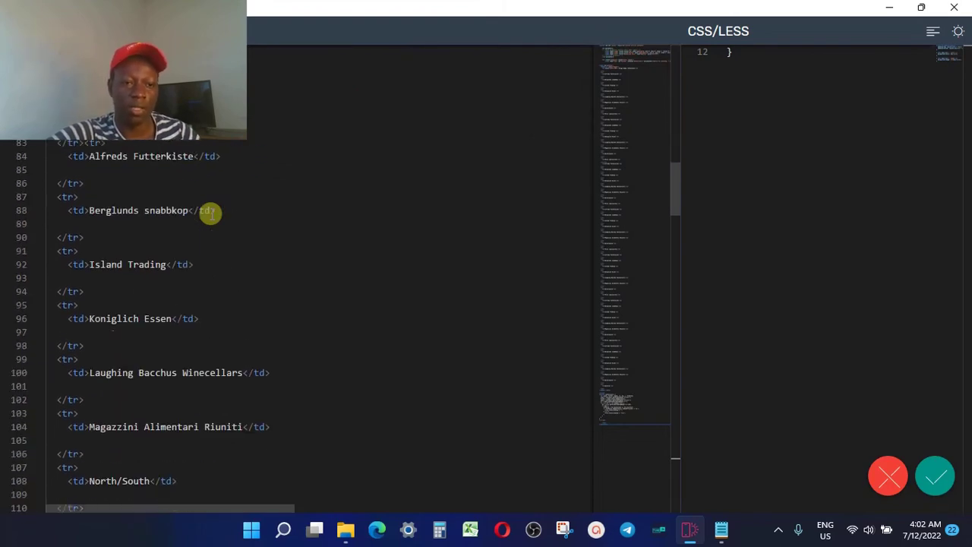
scroll(211, 214, down, 20)
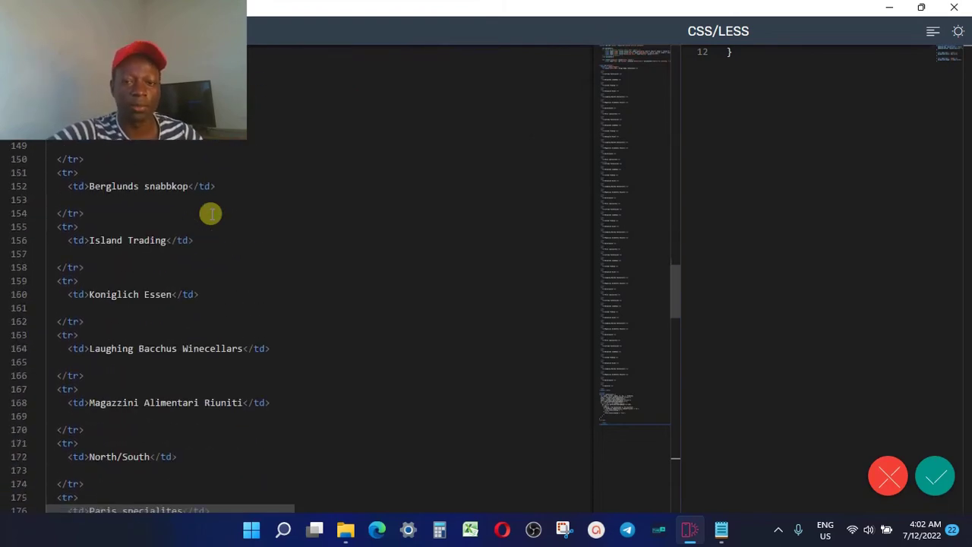
scroll(210, 214, down, 17)
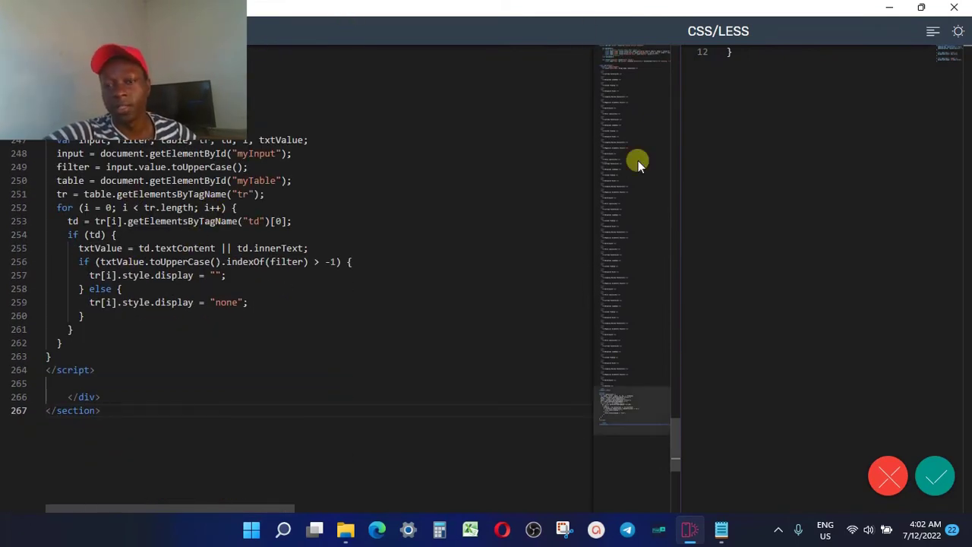
scroll(532, 147, up, 20)
scroll(531, 149, up, 8)
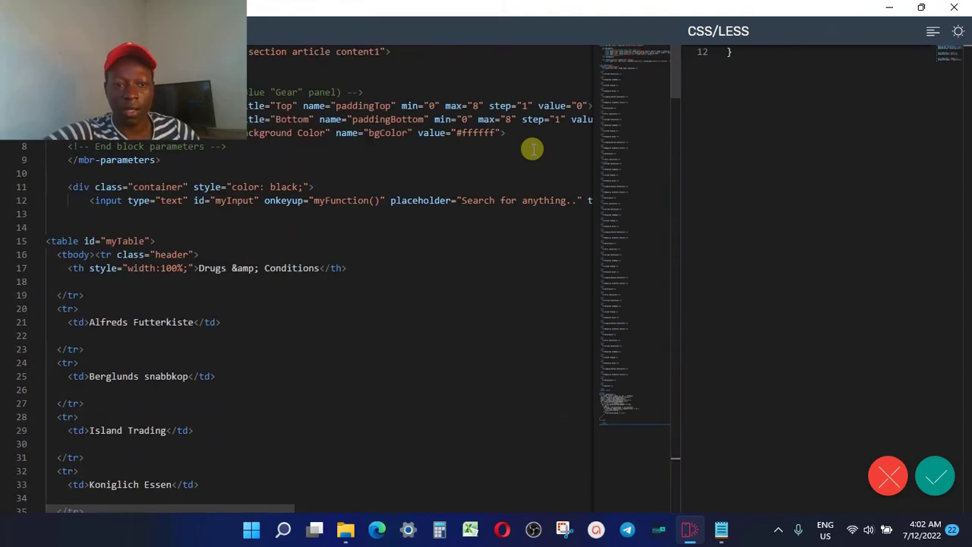
scroll(854, 163, up, 4)
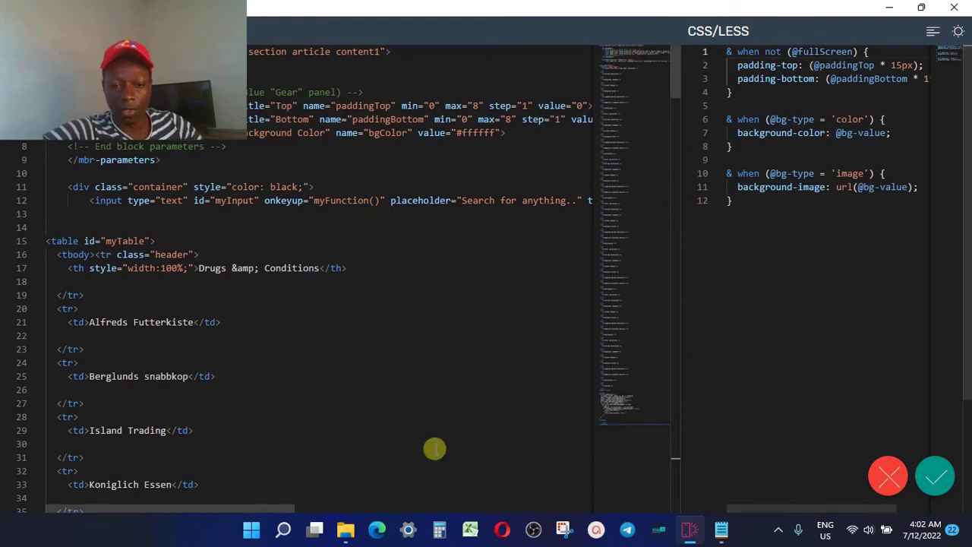
Step: Copy the entire stylesheet from the 1 KB text document on the REMOVABLE (F:) drive in File Explorer
click(345, 529)
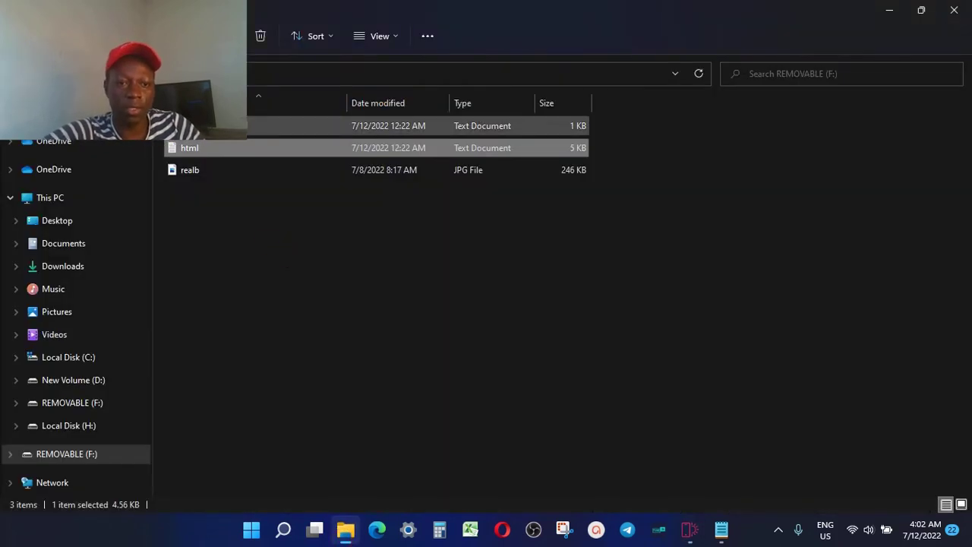
click(213, 125)
double_click(213, 126)
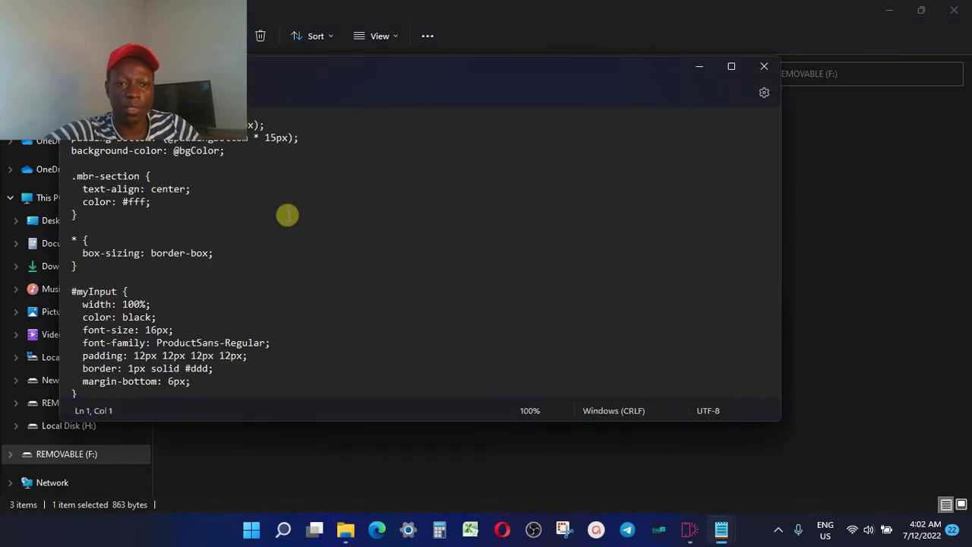
click(137, 317)
key(ctrl+a)
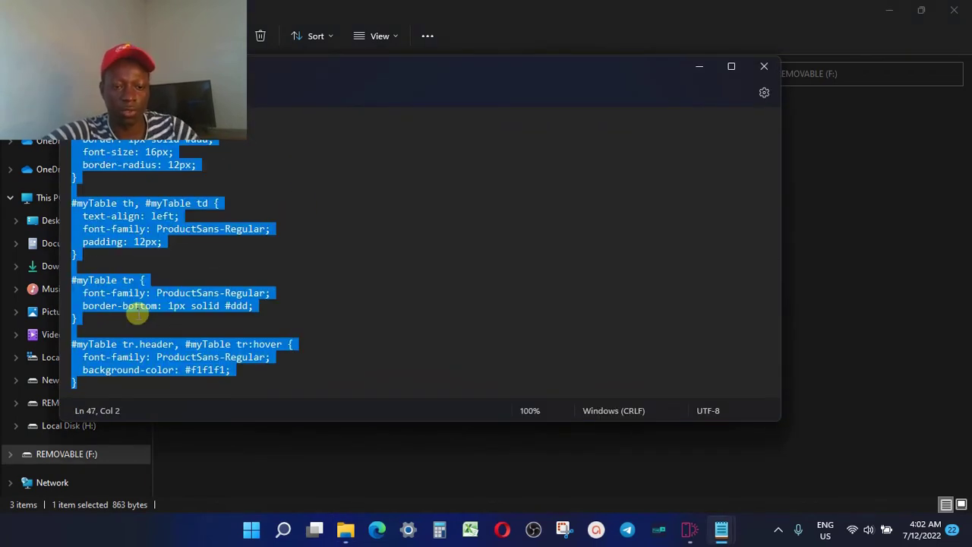
right_click(137, 302)
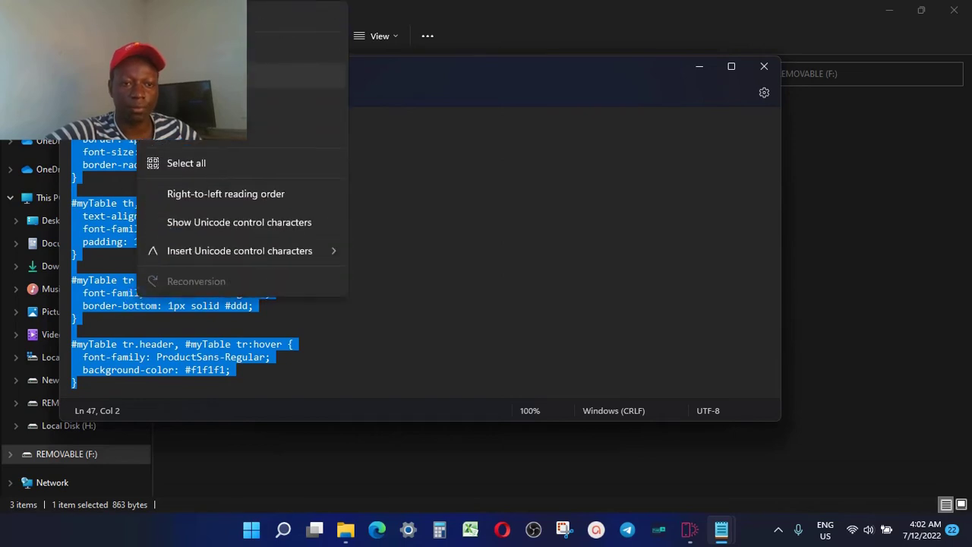
key(Escape)
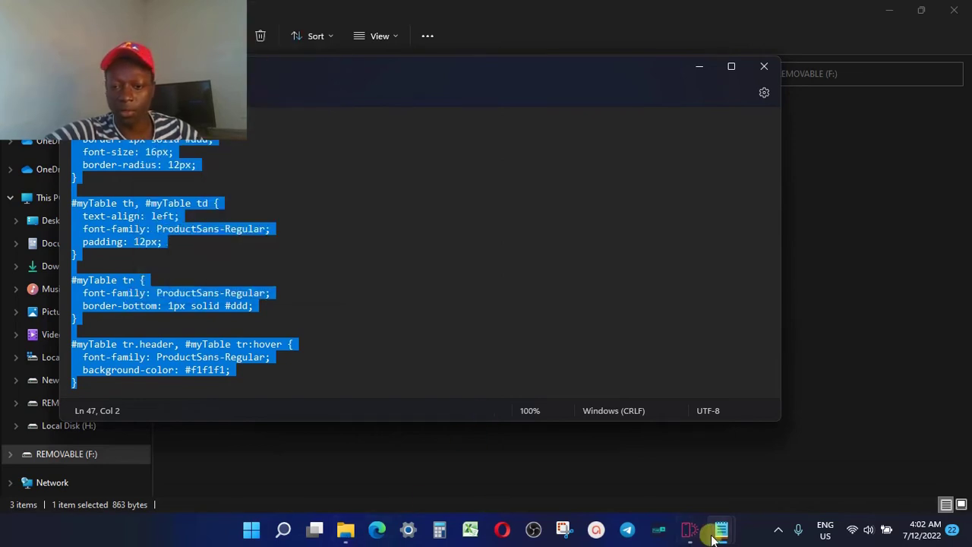
Step: Replace the block's entire default CSS/LESS in the Mobirise code editor with the copied stylesheet and apply the code changes
click(699, 535)
click(775, 150)
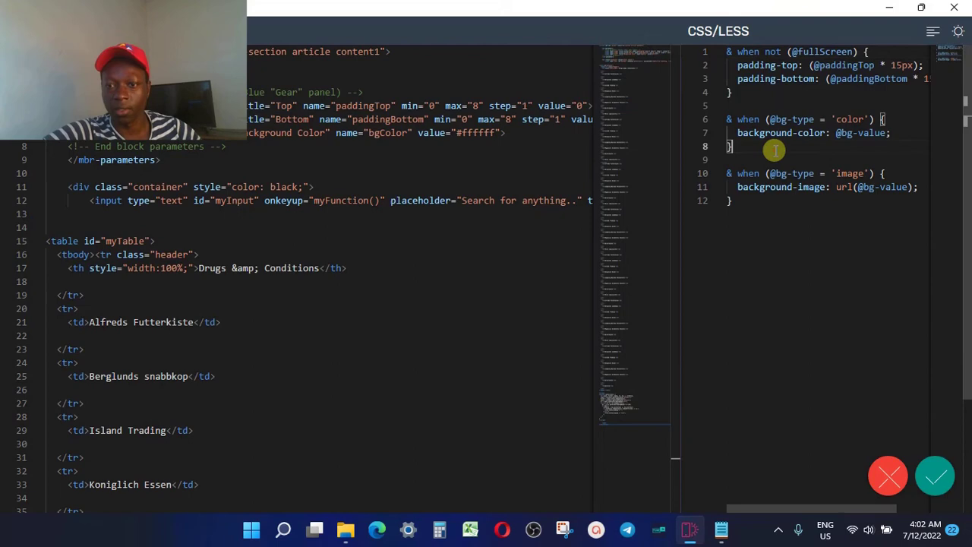
key(ctrl+a)
key(BackSpace)
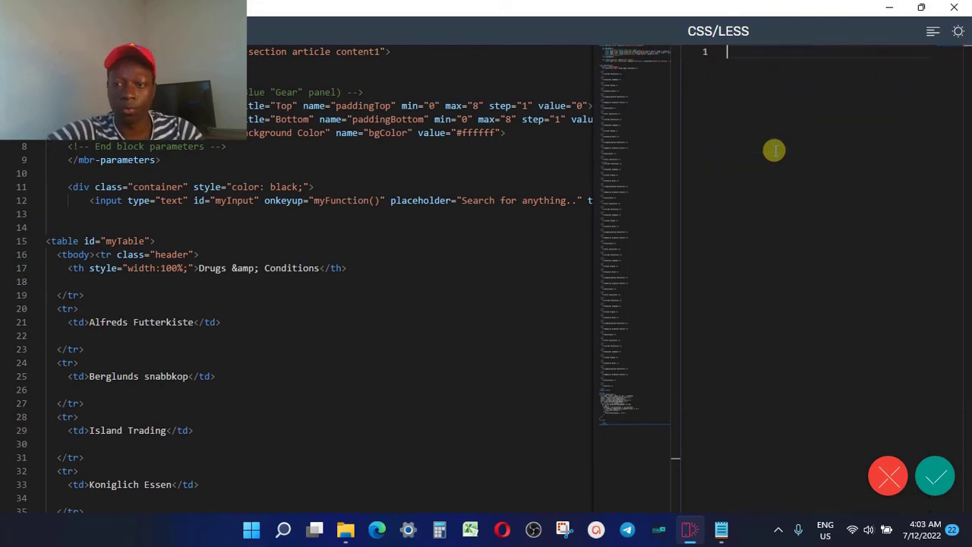
key(ctrl+v)
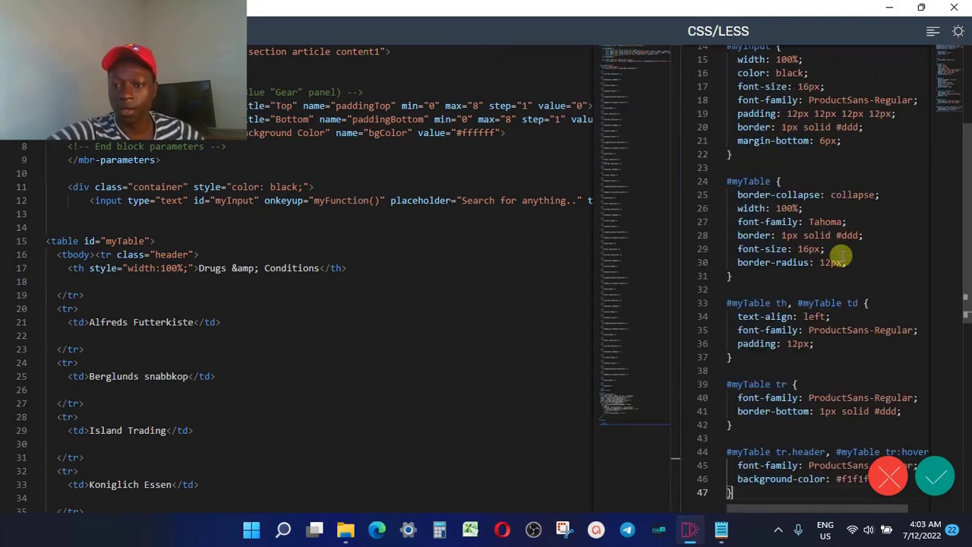
scroll(840, 256, down, 10)
scroll(840, 256, up, 10)
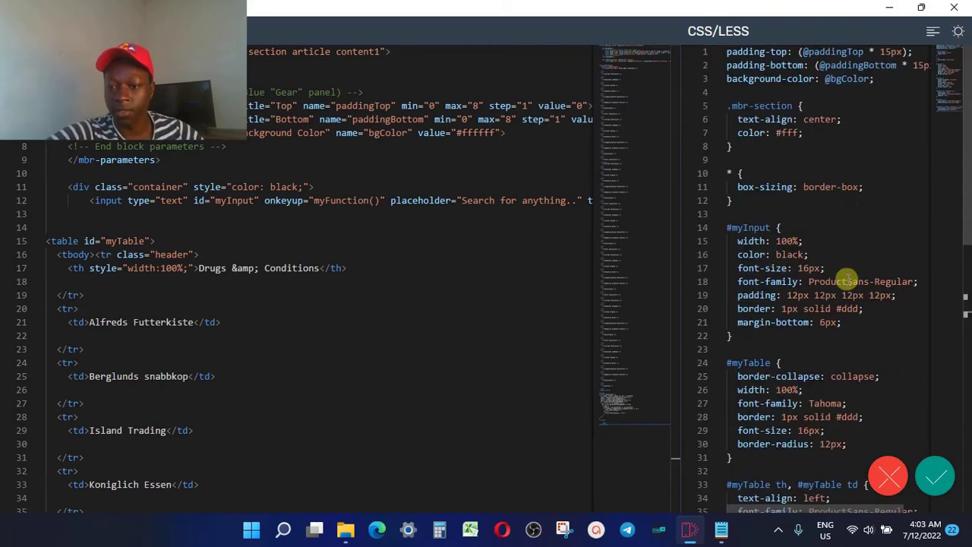
click(938, 478)
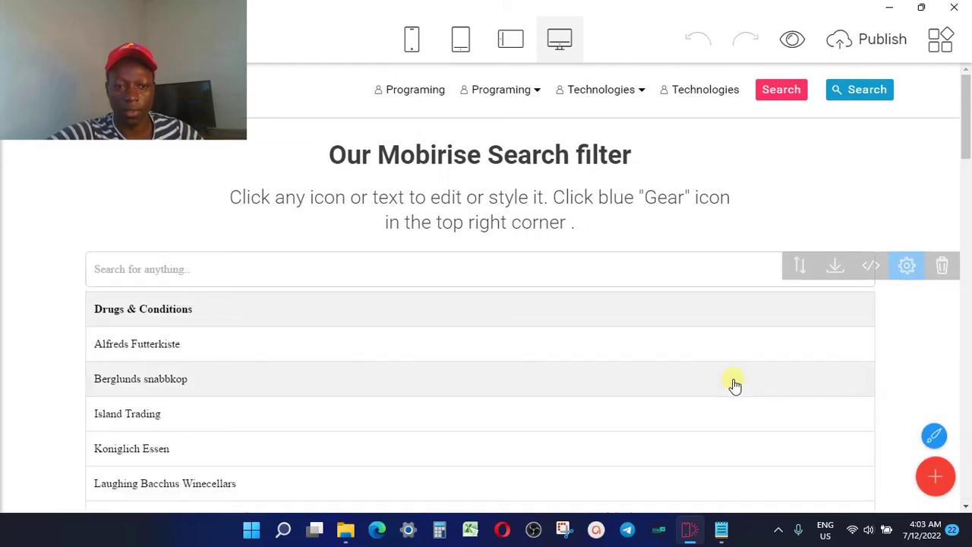
Step: Test the live filter on the page by searching the table for "isls" and shortening the term to "isl" and "i"
scroll(733, 381, down, 5)
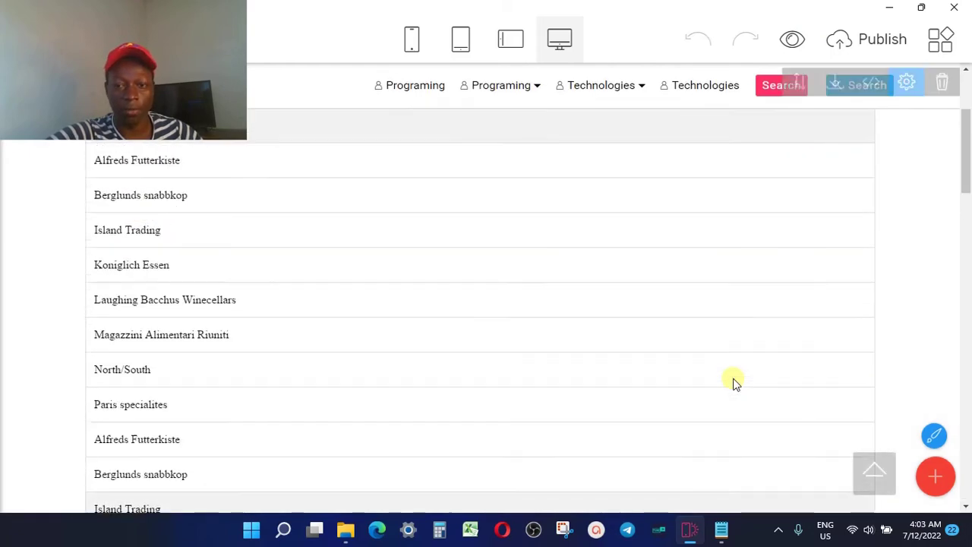
scroll(734, 380, up, 5)
click(393, 245)
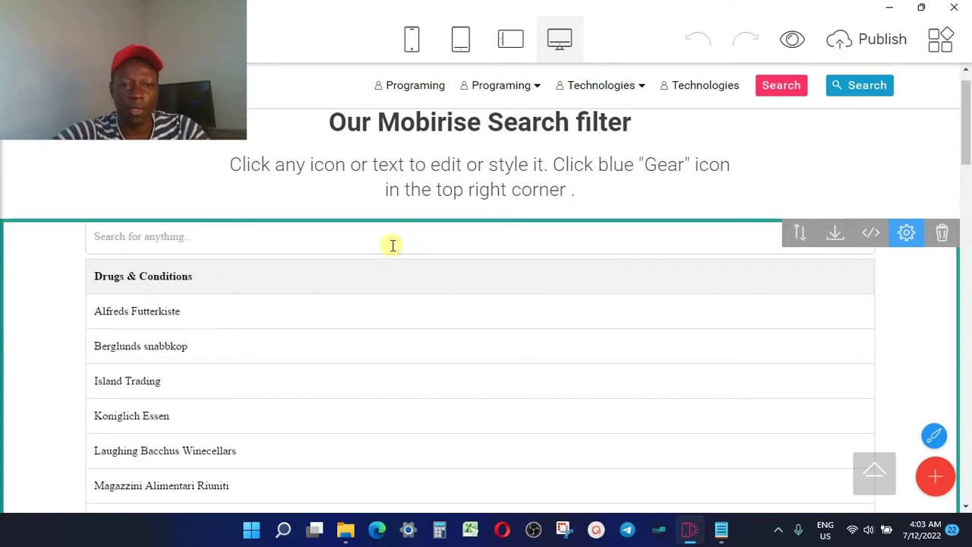
scroll(392, 244, up, 1)
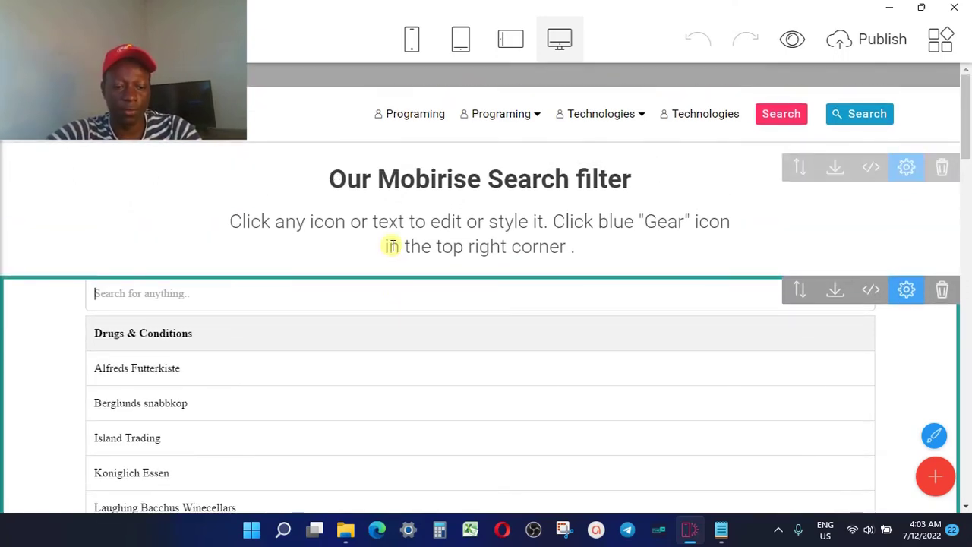
text(i)
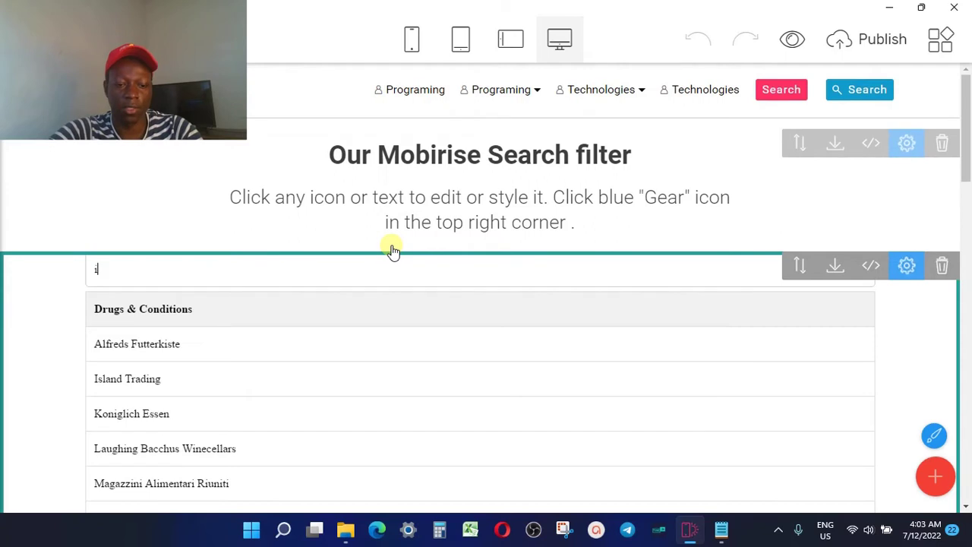
text(sls)
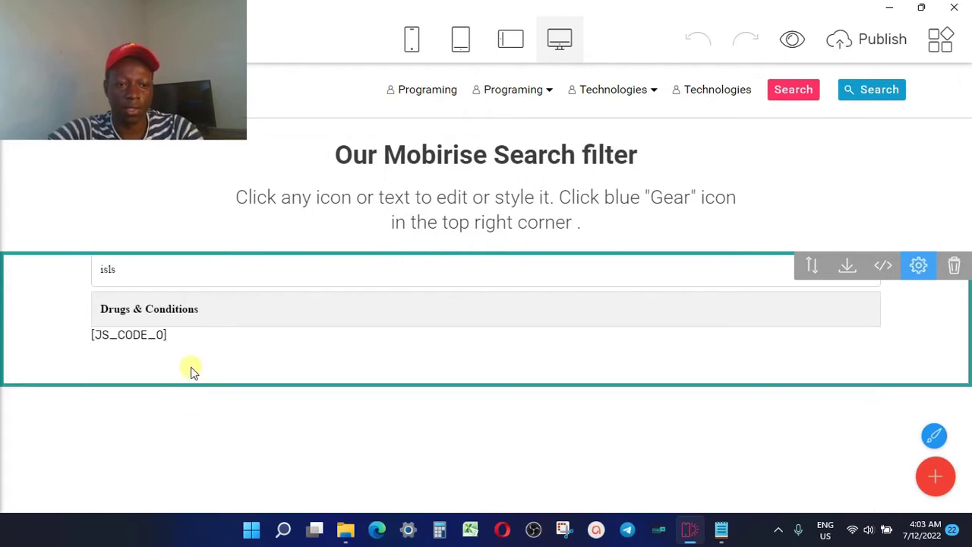
key(BackSpace)
key(BackSpace)
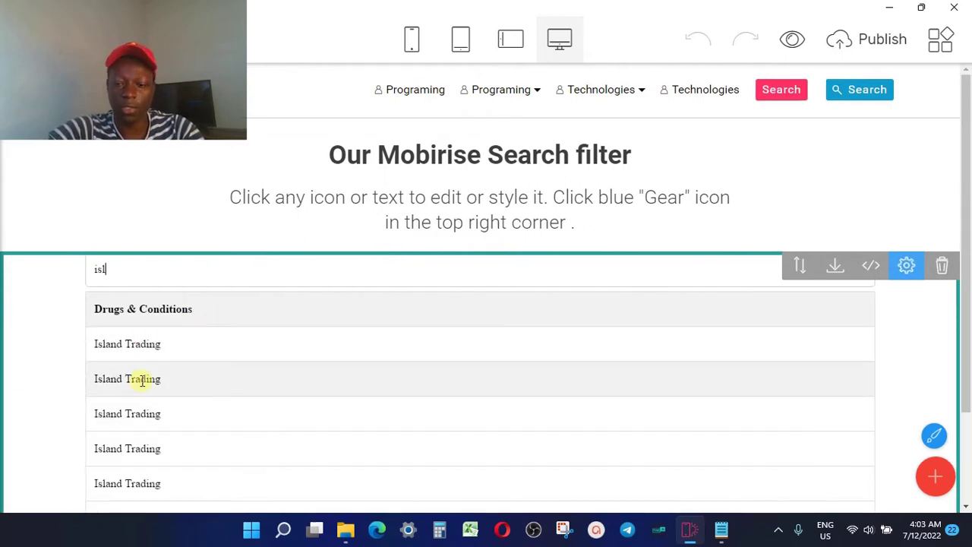
key(BackSpace)
scroll(142, 379, down, 4)
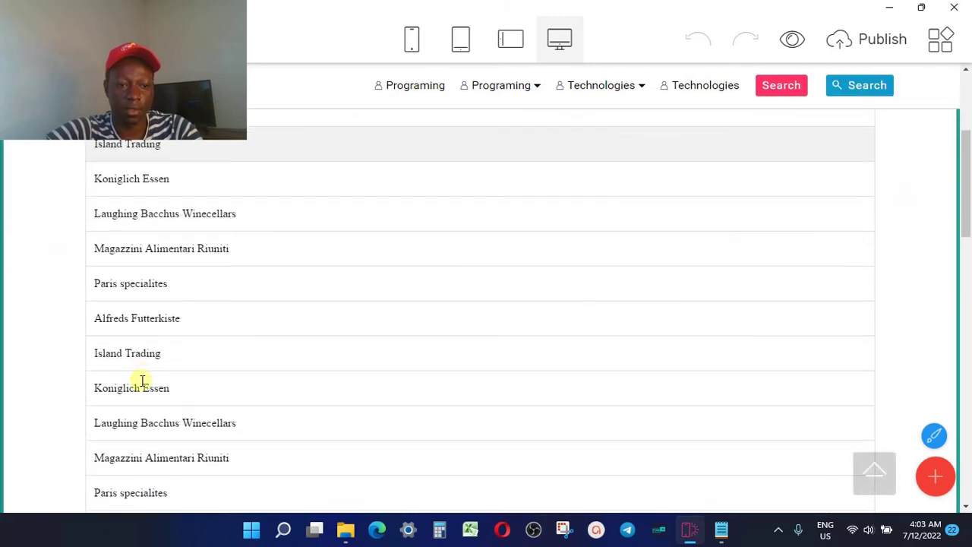
scroll(142, 380, up, 5)
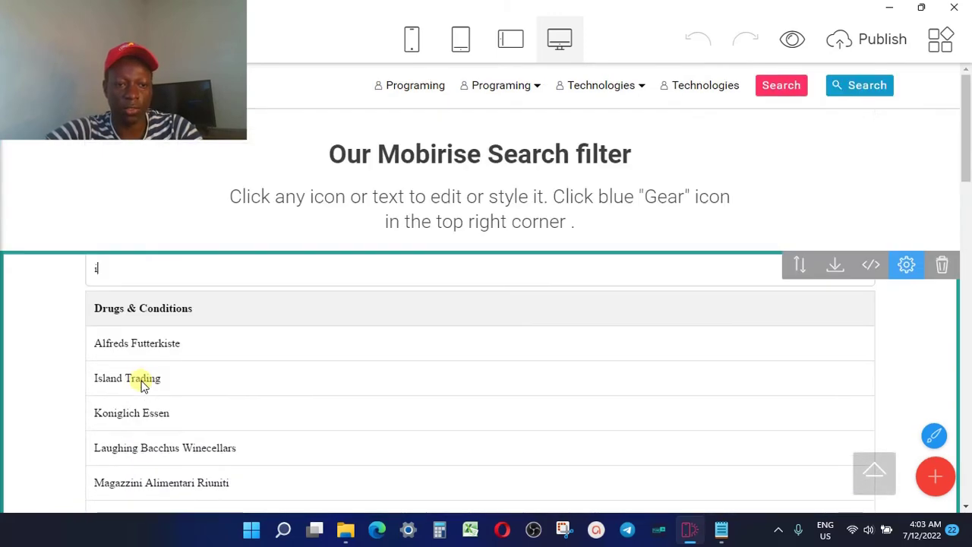
Step: Filter the table for "pARI" and clear the search field
key(BackSpace)
text(p)
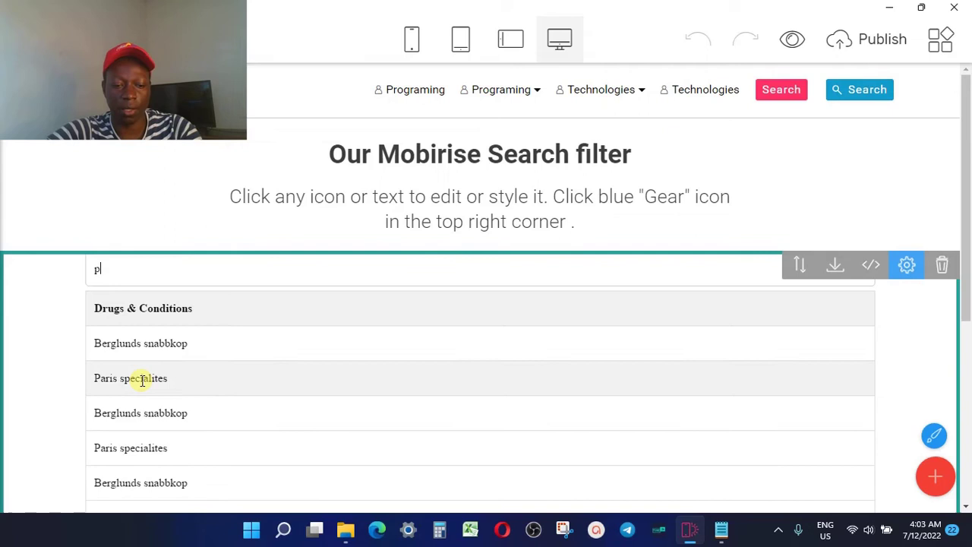
text(ARI)
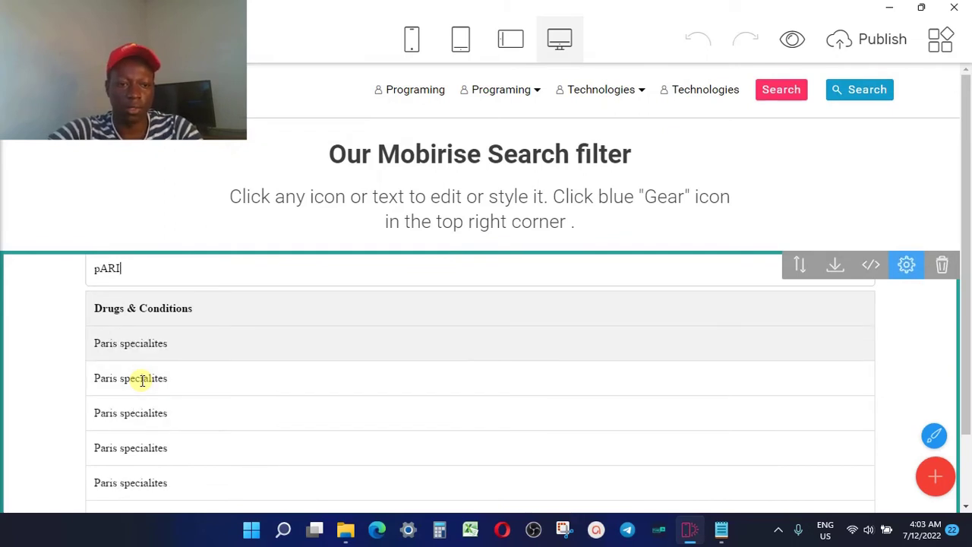
key(BackSpace)
key(BackSpace)
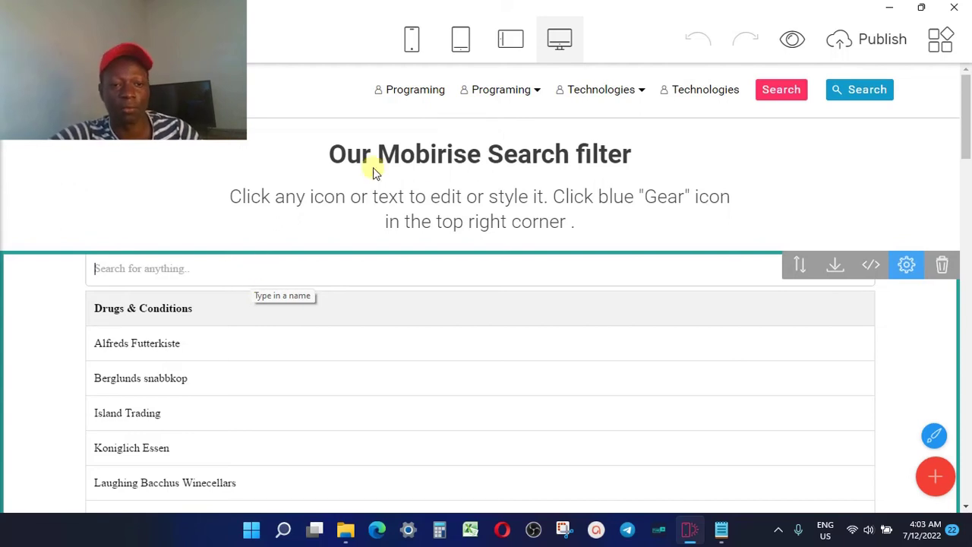
Step: Insert the sample text "FJGKJFKJ" after "icon" in the subtitle under the Our Mobirise Search filter heading
scroll(231, 322, down, 3)
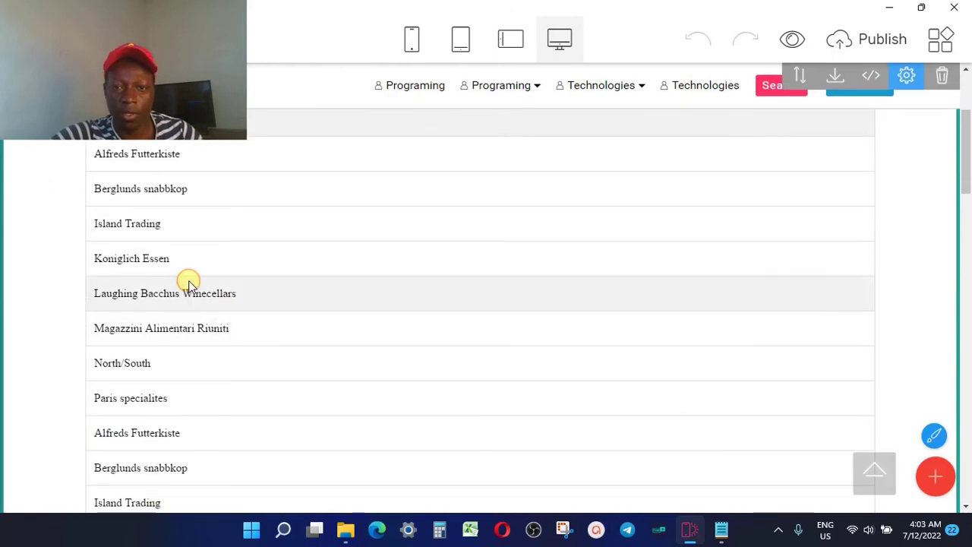
scroll(188, 283, up, 3)
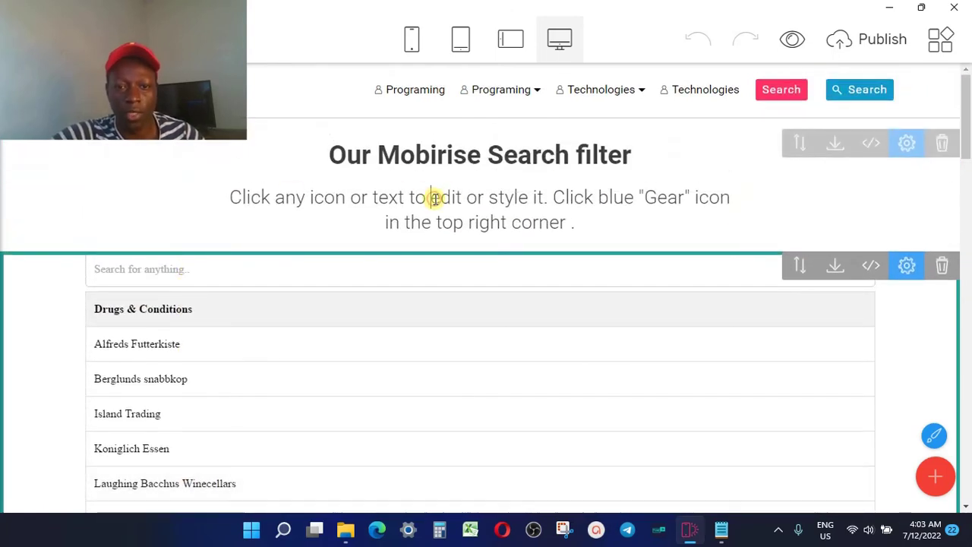
click(431, 199)
click(464, 172)
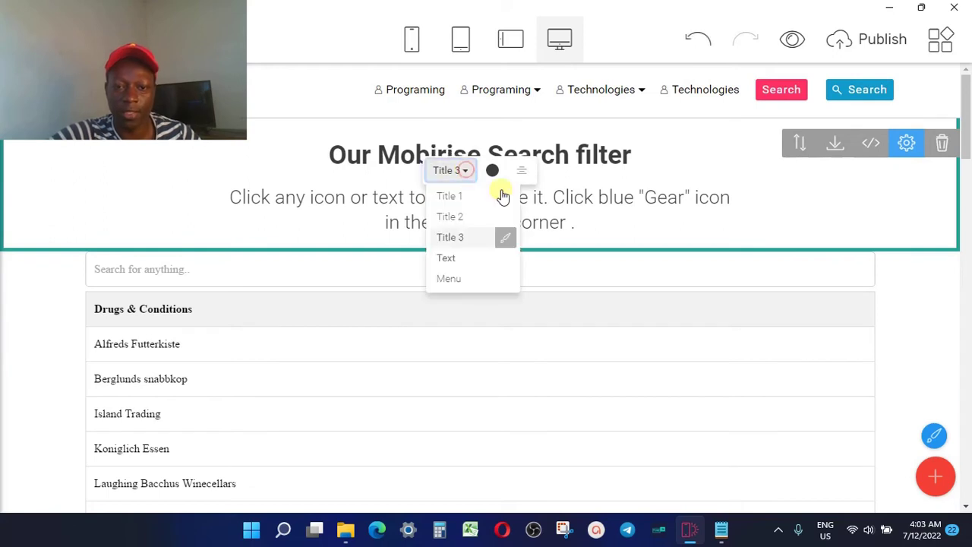
click(345, 199)
text(FJGKJFKJ)
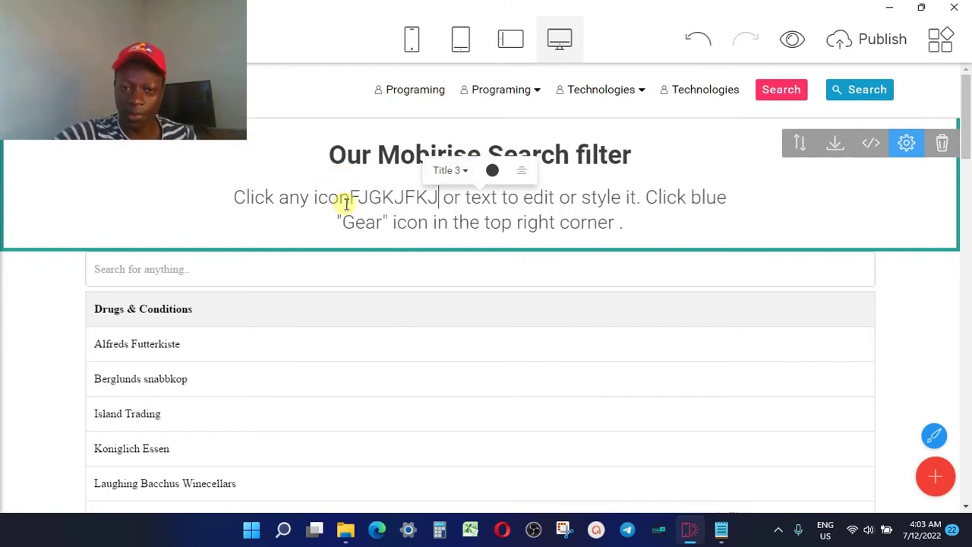
Step: Check whether the table text, such as the Berglunds snabbkop row, can be edited directly on the page
scroll(240, 377, down, 3)
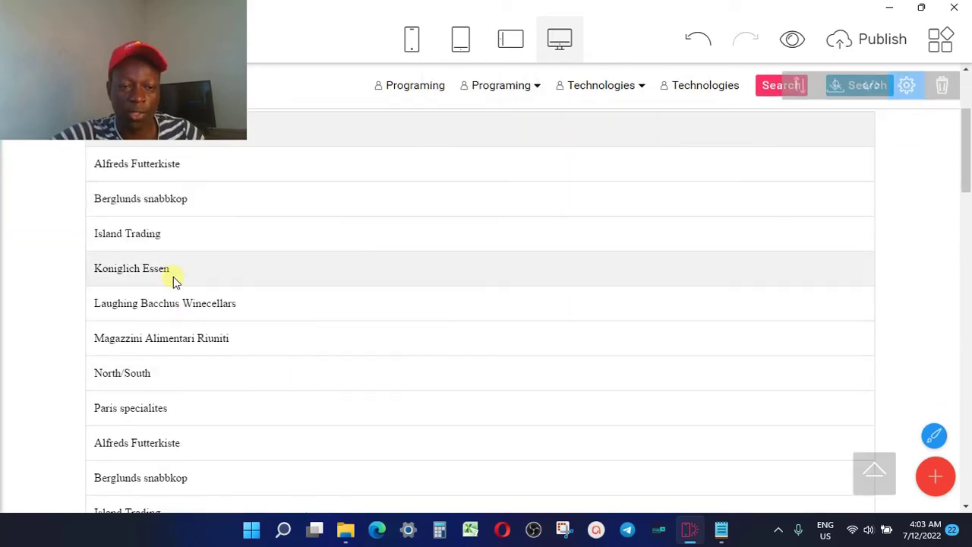
scroll(173, 277, up, 3)
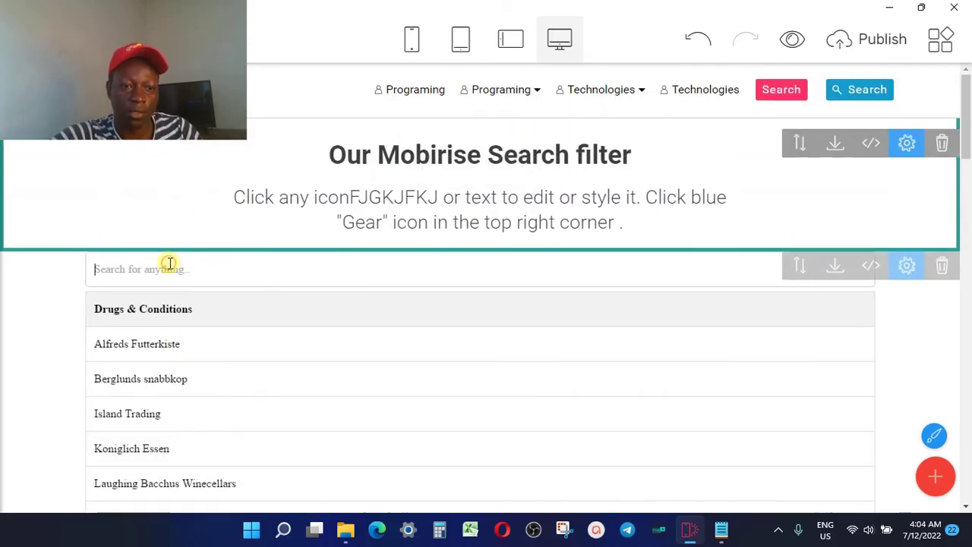
scroll(168, 266, down, 2)
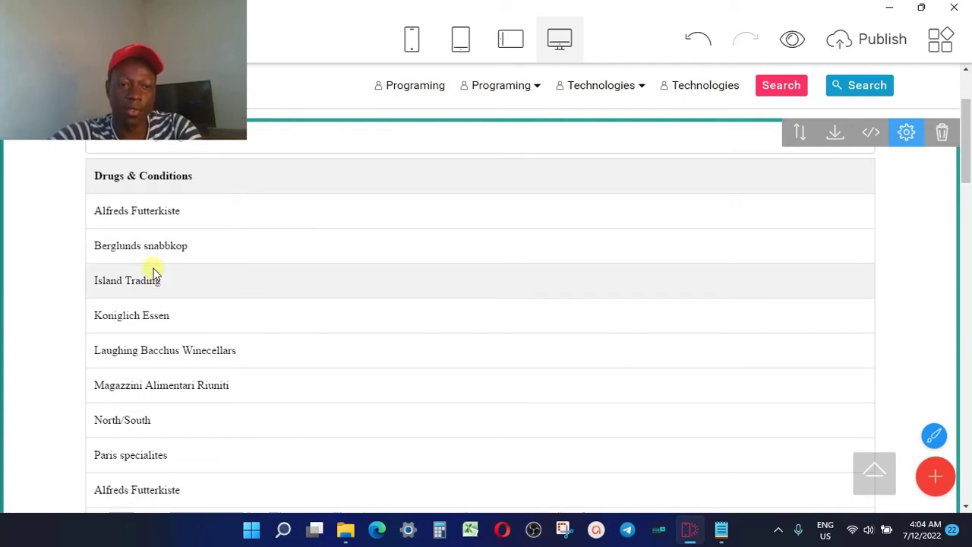
scroll(265, 260, up, 2)
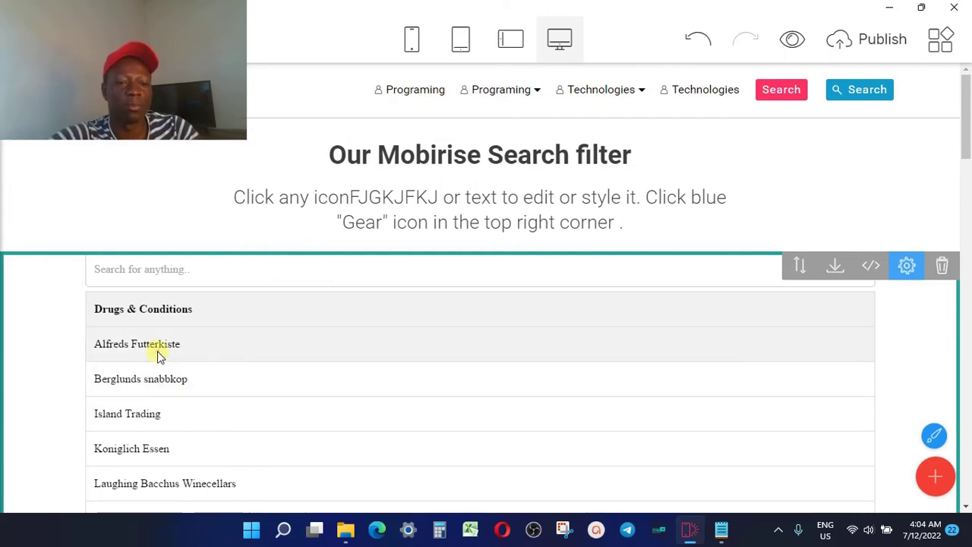
scroll(158, 351, down, 5)
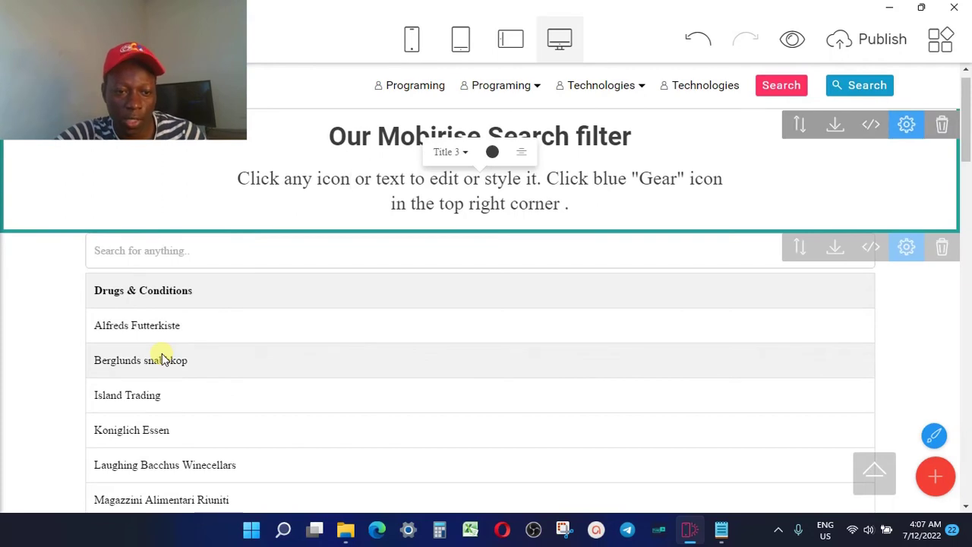
click(162, 359)
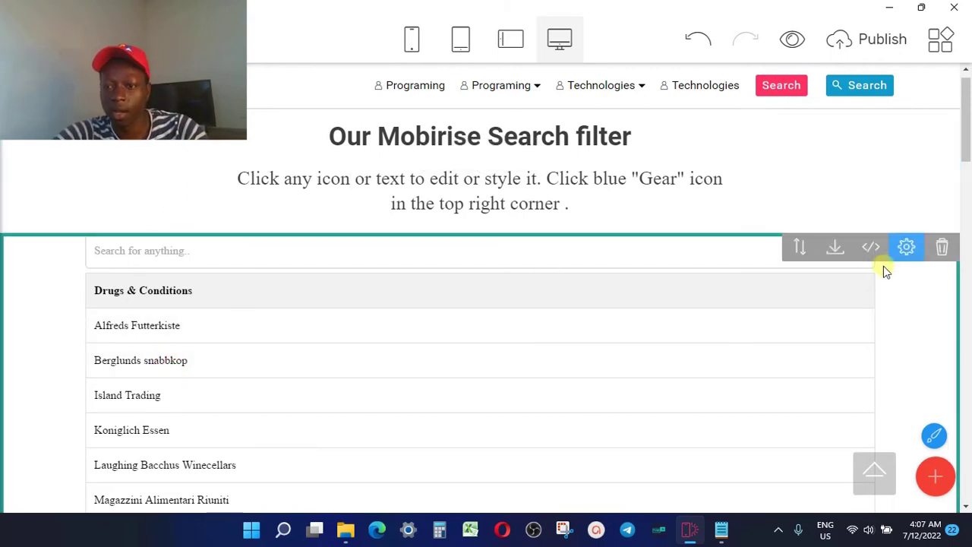
Step: Open the search table block's code in the code editor and look over its table rows
click(868, 247)
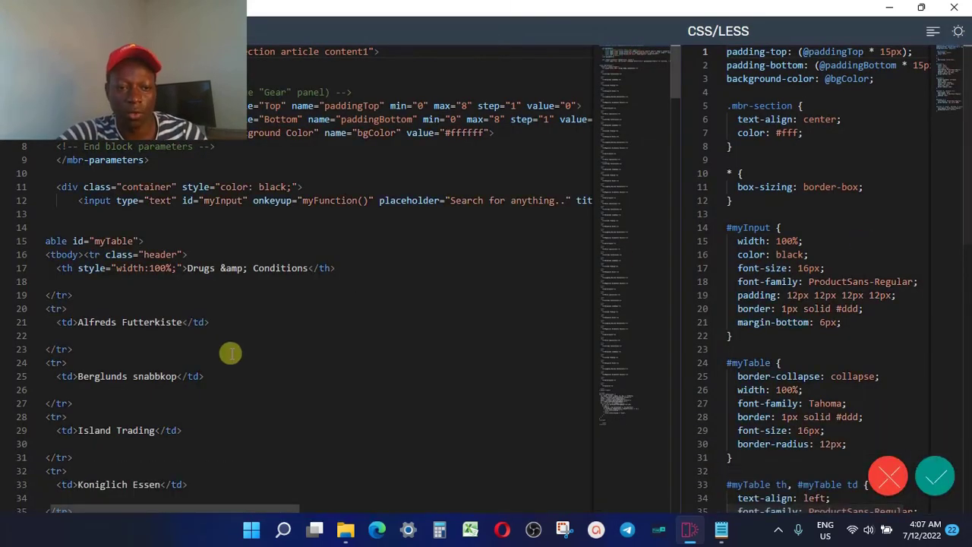
scroll(230, 353, down, 10)
scroll(230, 353, up, 10)
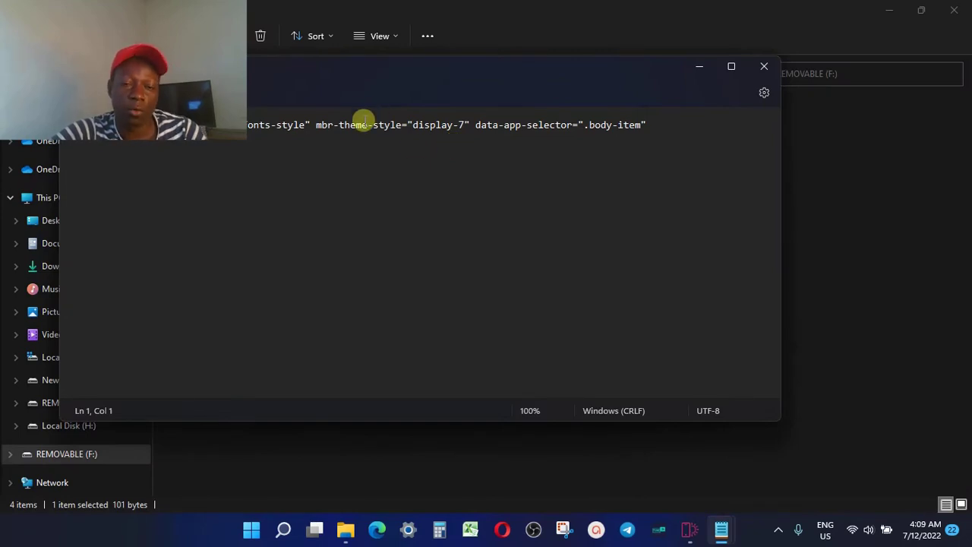
Step: Copy the whole line of mbr-text attributes from the 101-byte text file on the REMOVABLE (F:) drive
double_click(326, 127)
key(ctrl+a)
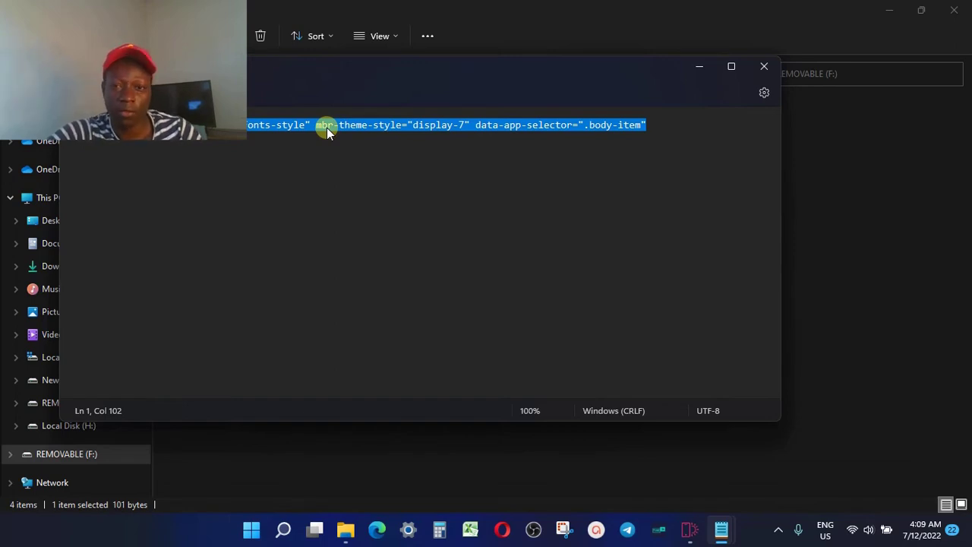
click(327, 128)
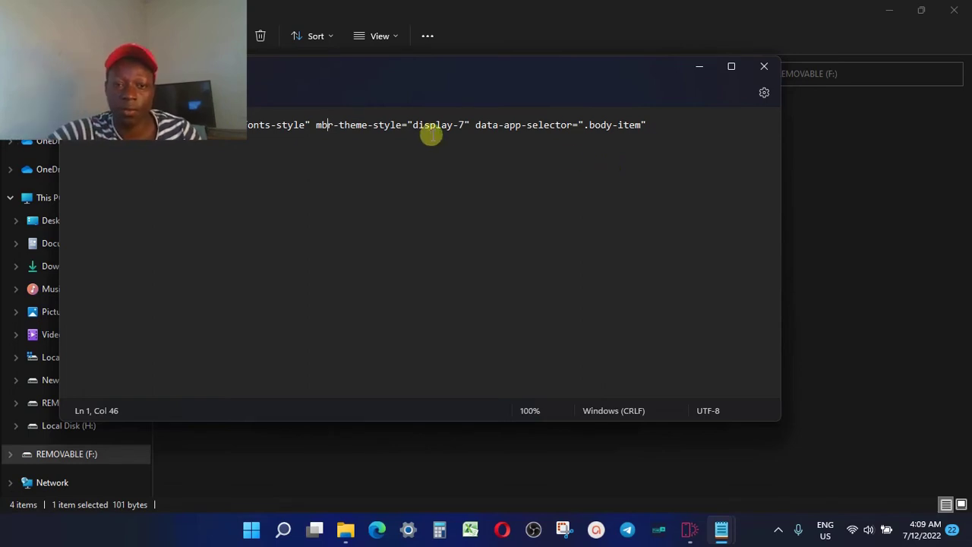
key(ctrl+a)
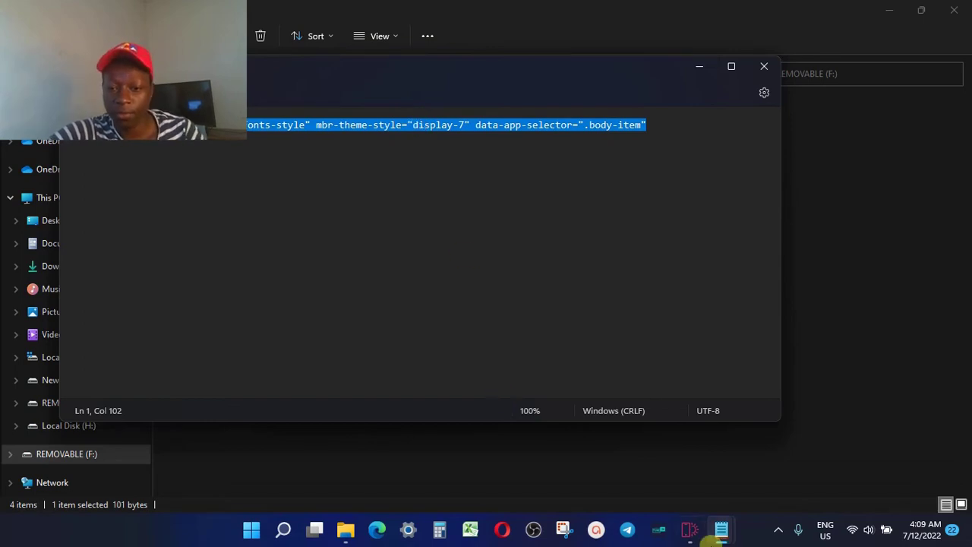
Step: In Mobirise, add the copied mbr-text attributes with class "body-item mbr-fonts-style" and theme style "display-7" to the Alfreds Futterkiste td tag
click(638, 490)
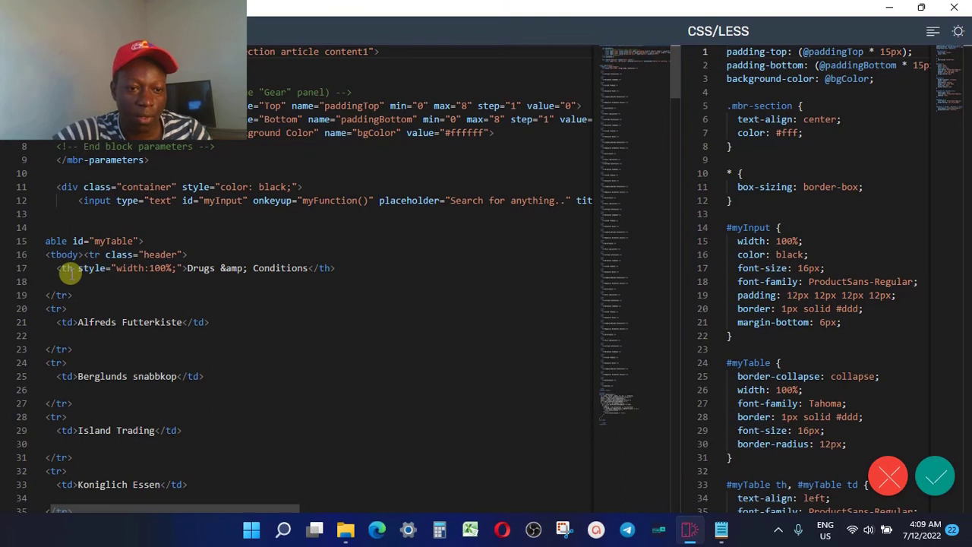
click(73, 322)
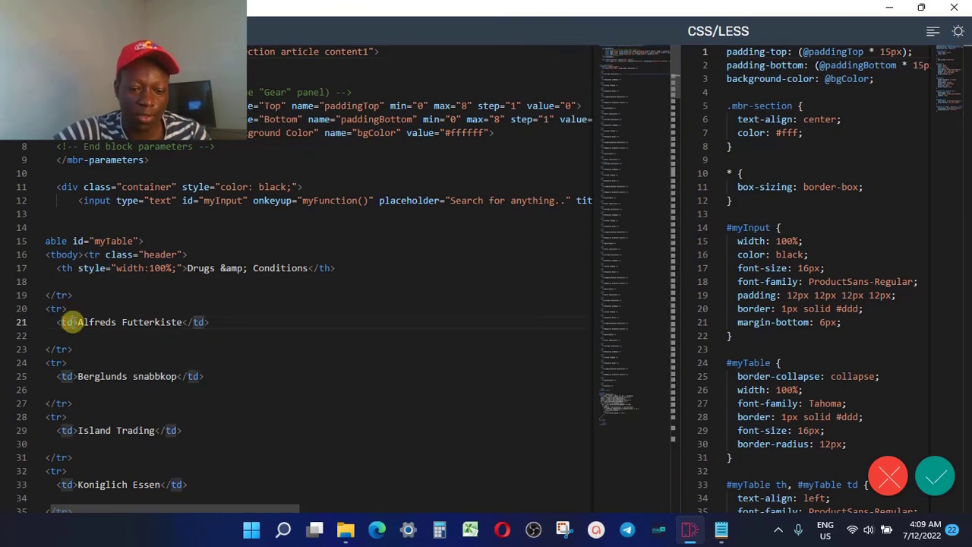
text(mbr-text class="body-item mbr-fonts-style" mbr-theme-style="display-7" data-app-selector=".body-item")
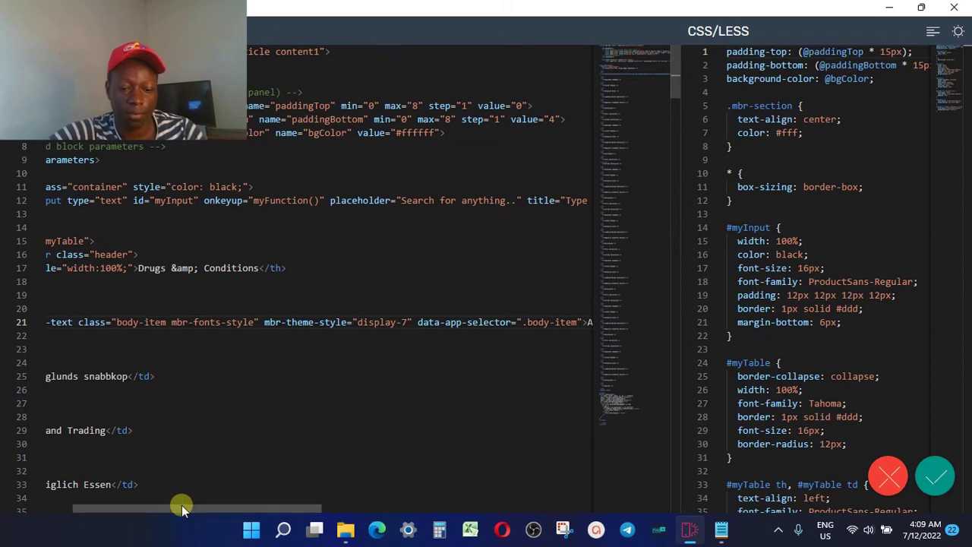
drag(182, 505, 118, 510)
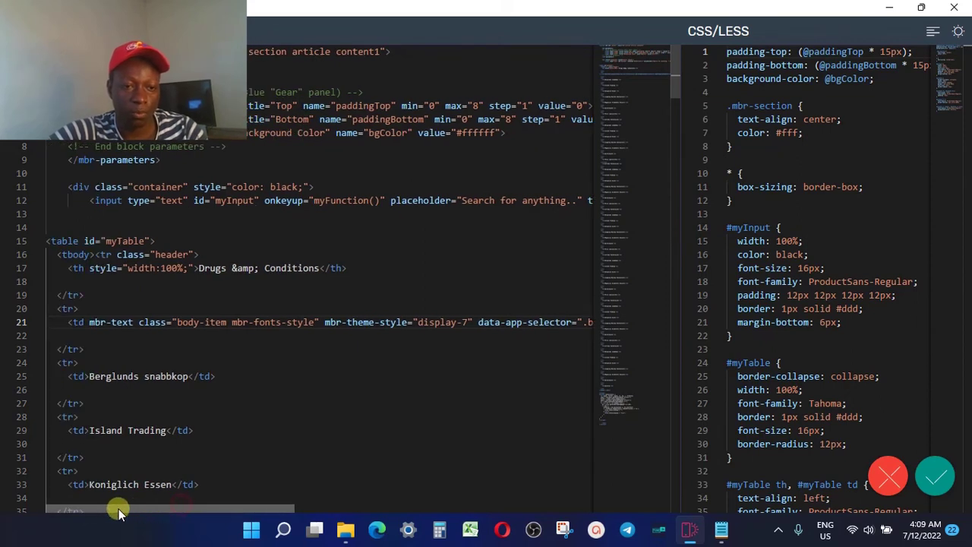
Step: Add the mbr-text attributes with class "body-item mbr-fonts-style", theme style "display-7" and selector ".body-item" to the Berglunds snabbkop and Island Trading td tags on lines 25 and 29
click(84, 378)
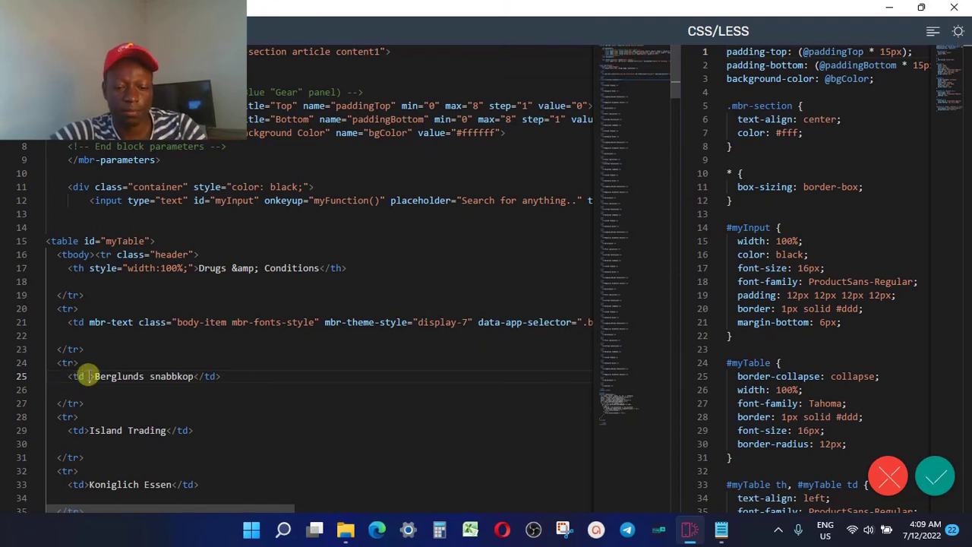
text(mbr-text class="body-item mbr-fonts-style" mbr-theme-style="display-7" data-app-selector=".body-item")
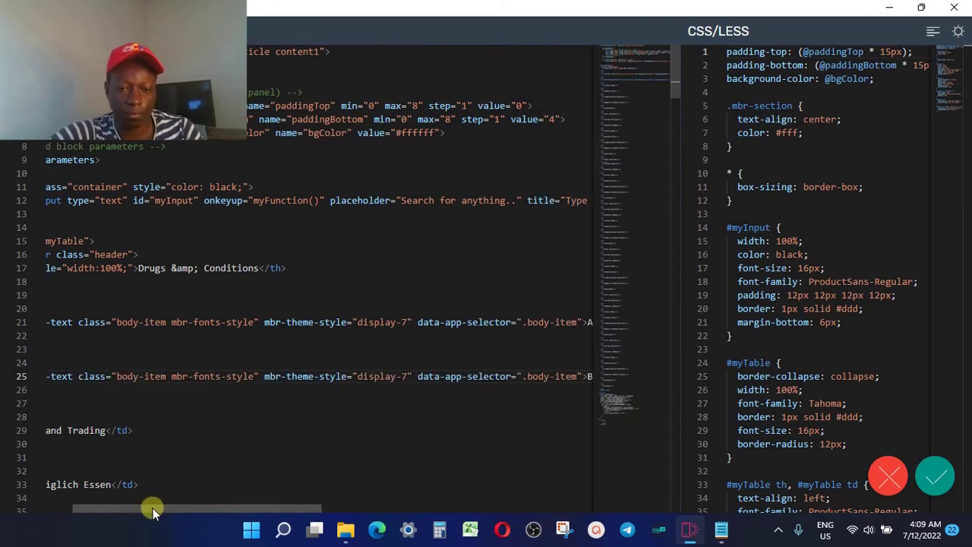
drag(152, 510, 56, 503)
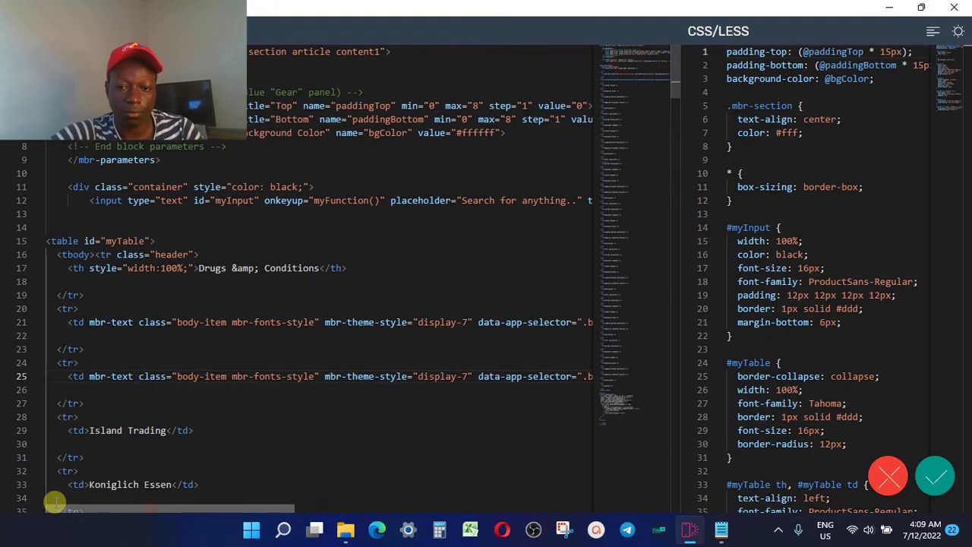
click(82, 430)
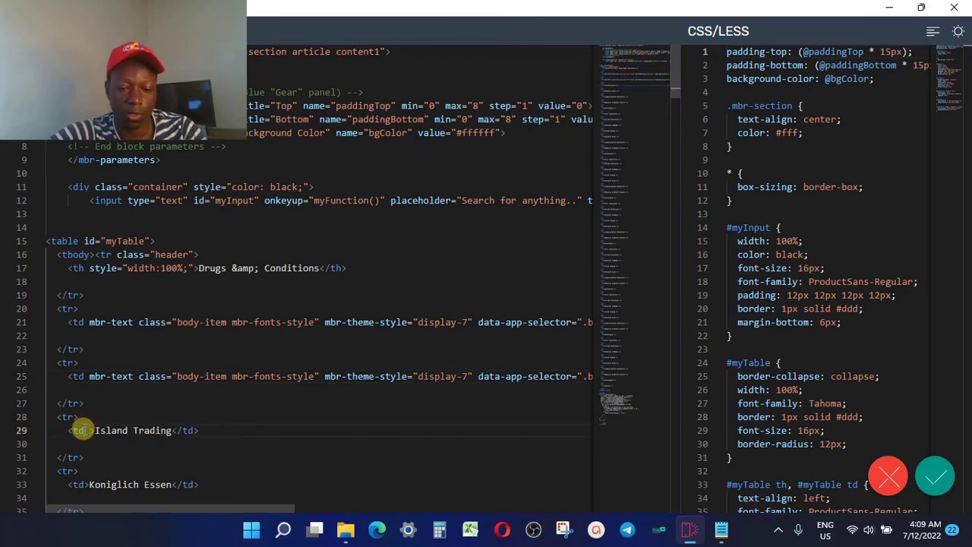
text(mbr-text class="body-item mbr-fonts-style" mbr-theme-style="display-7" data-app-selector=".body-item")
Step: Add the same mbr-text attributes, with theme style "display-7", to the Koniglich Essen and Laughing Bacchus Winecellars td tags on lines 33 and 37
scroll(162, 409, down, 2)
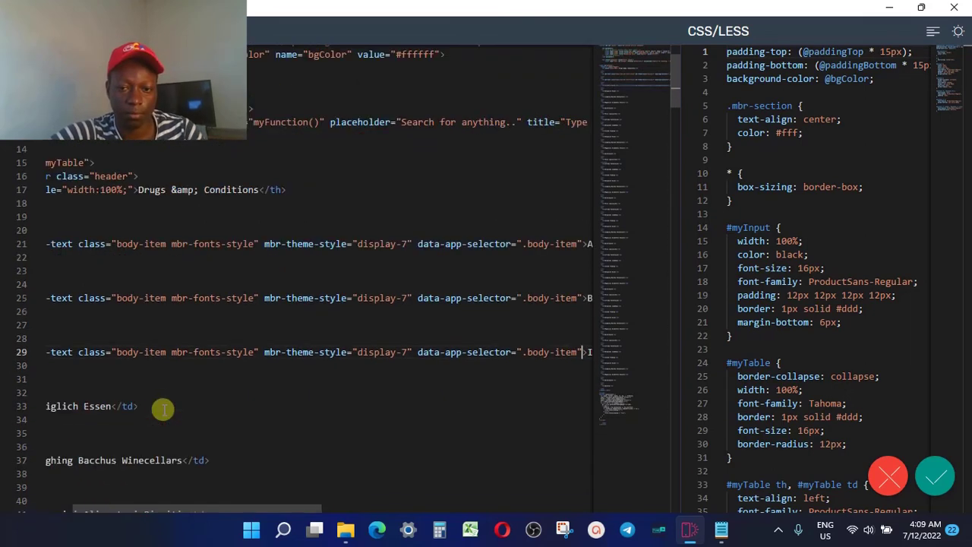
scroll(162, 409, down, 8)
scroll(163, 410, up, 4)
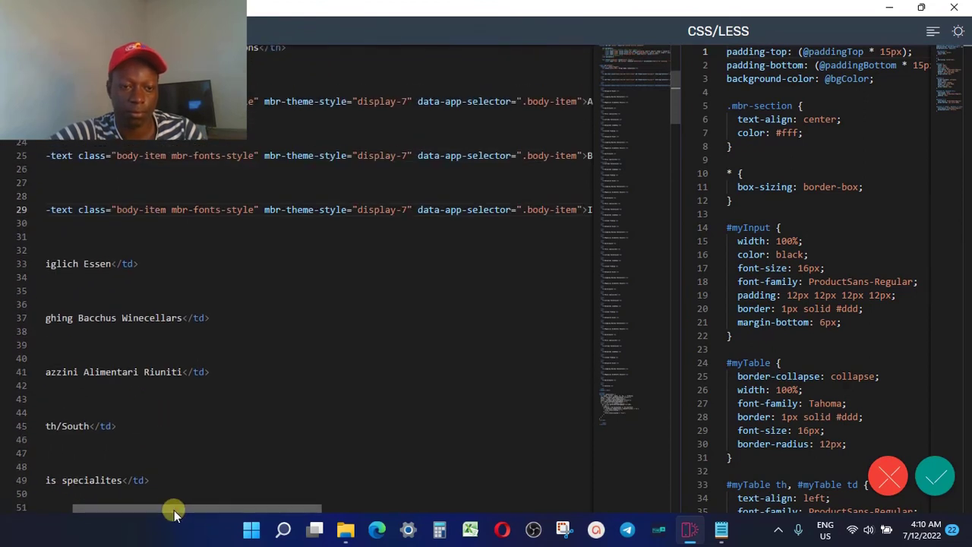
drag(174, 514, 58, 491)
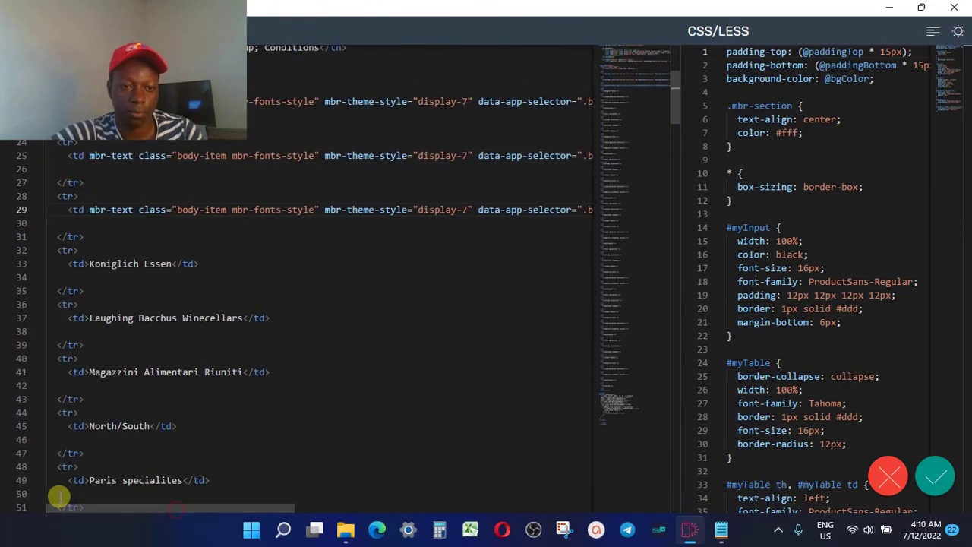
click(82, 262)
text(mbr-text class="body-item mbr-fonts-style" mbr-theme-style="display-7" data-app-selector=".body-item")
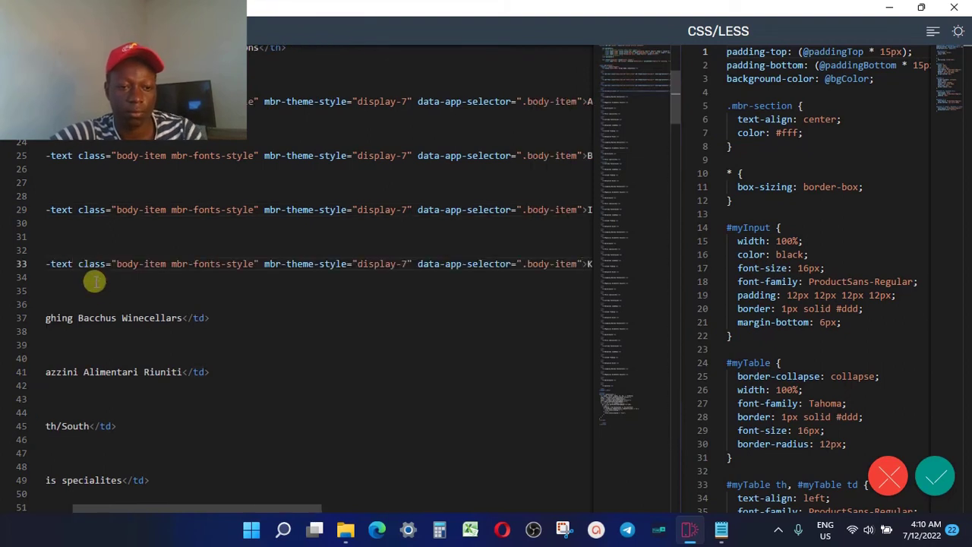
drag(126, 512, 33, 491)
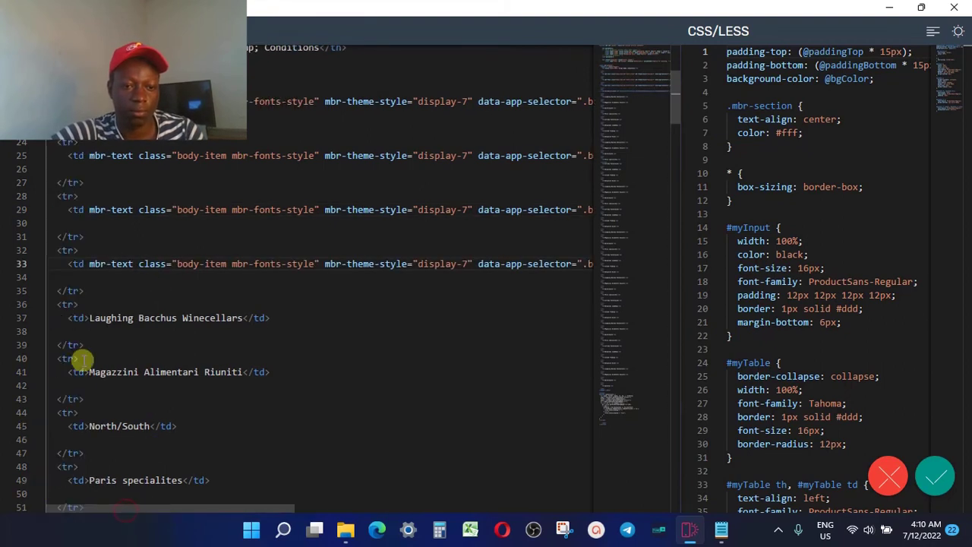
click(82, 317)
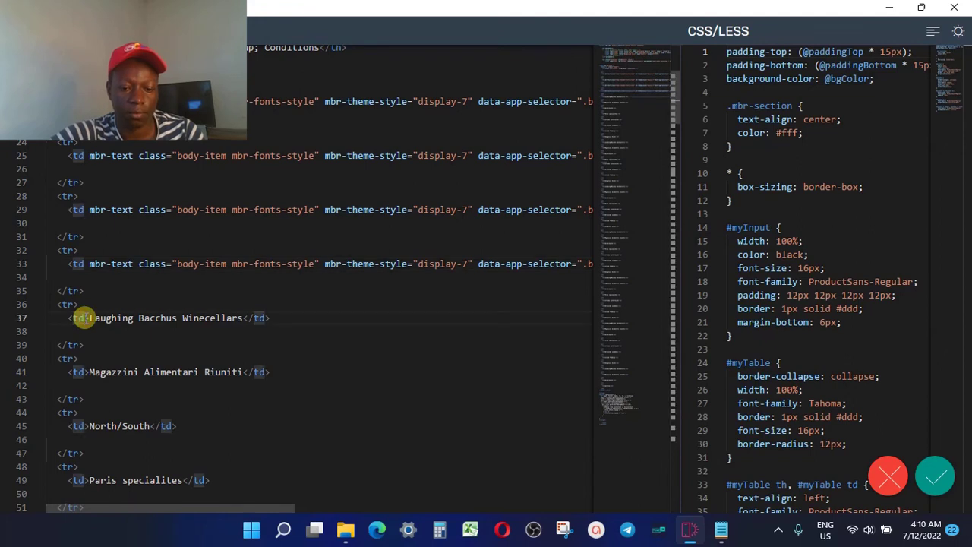
text(mbr-text class="body-item mbr-fonts-style" mbr-theme-style="display-7" data-app-selector=".body-item")
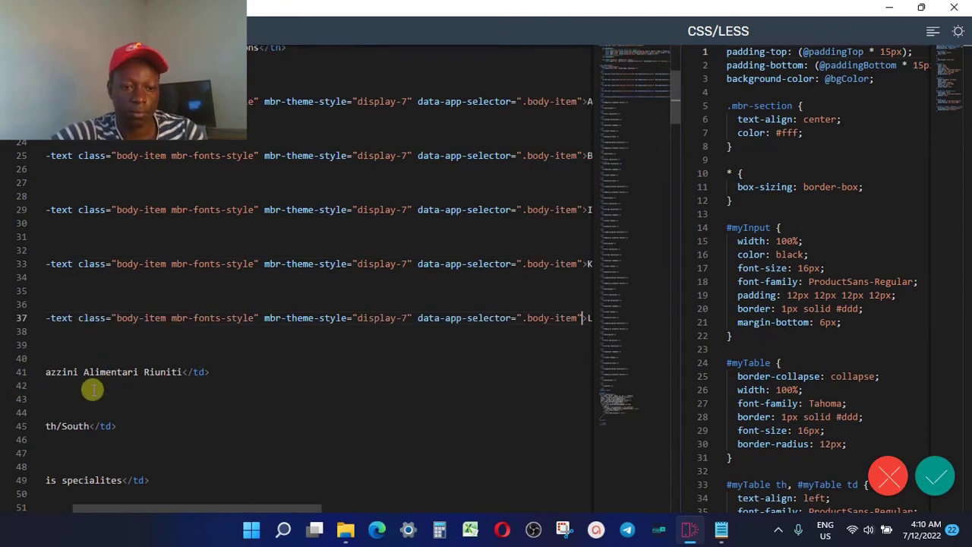
Step: Insert the copied mbr-text "body-item mbr-fonts-style" attributes into the td tags on lines 49 and 53, Paris specialites and the row after it
scroll(93, 389, down, 10)
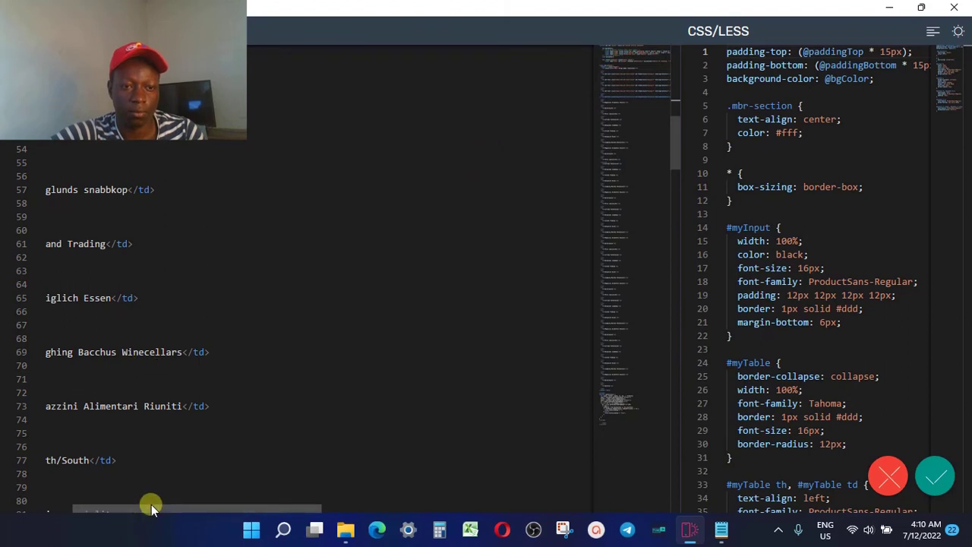
drag(152, 504, 23, 468)
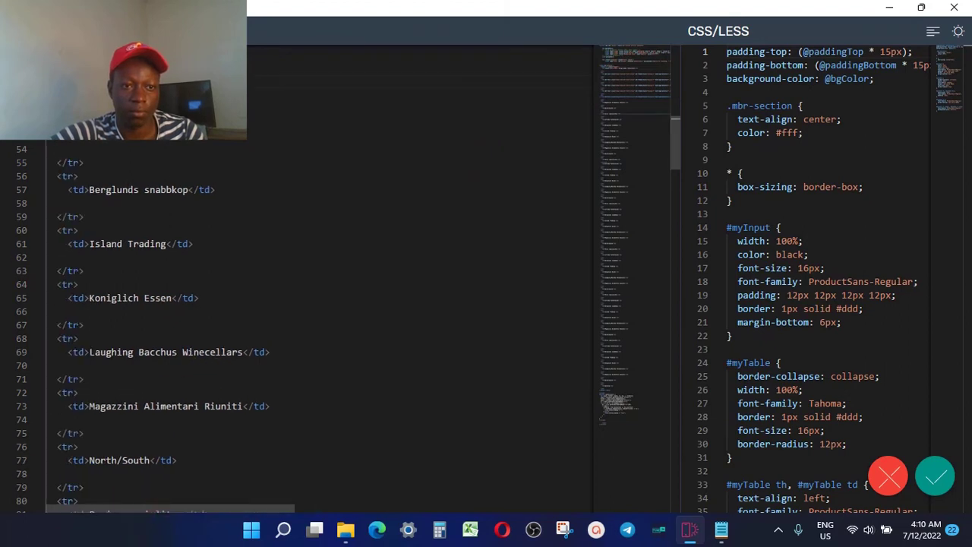
click(581, 81)
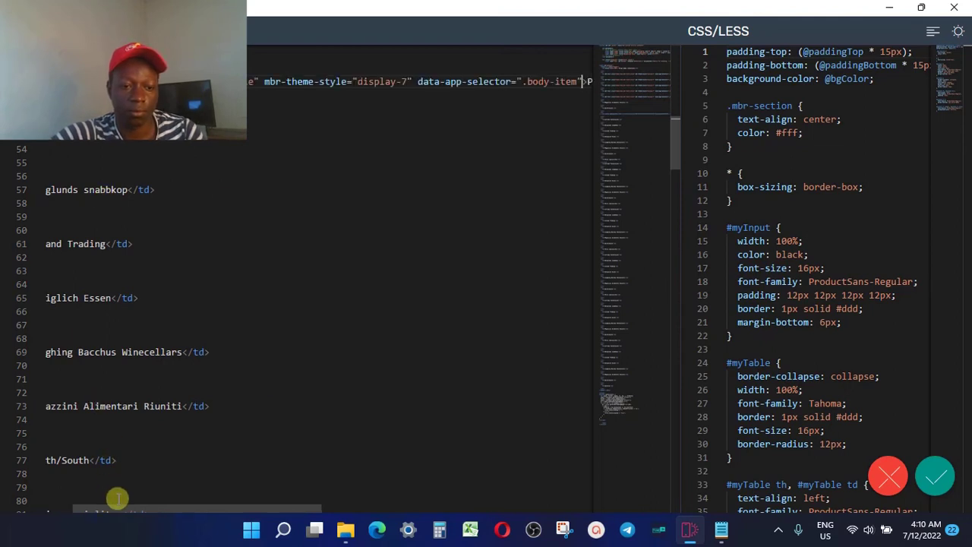
drag(120, 511, 35, 455)
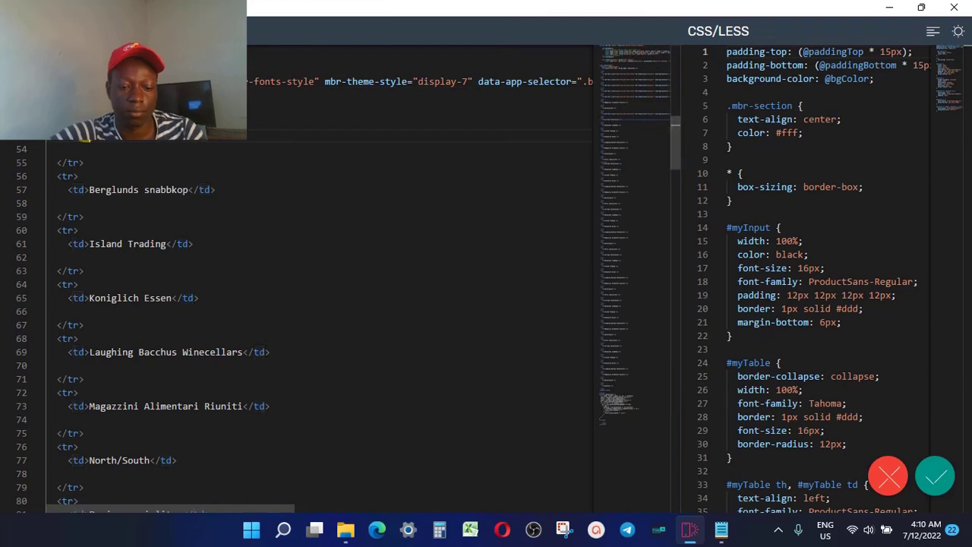
scroll(304, 319, right, 2)
scroll(319, 319, right, 5)
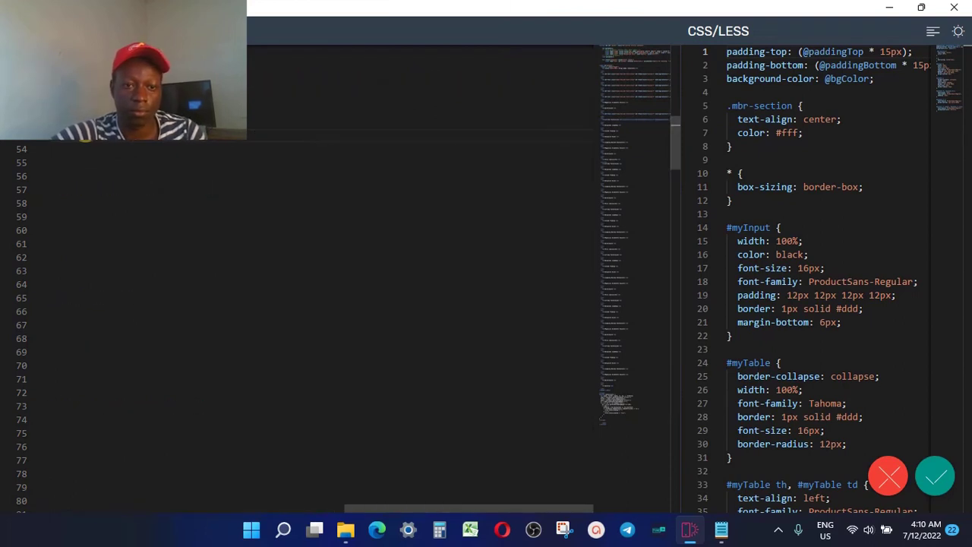
scroll(304, 319, left, 8)
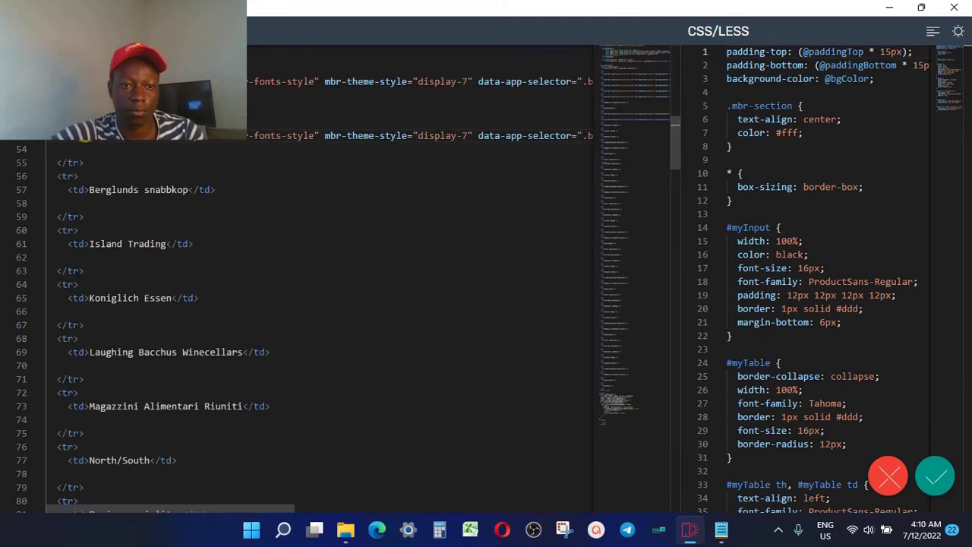
Step: Insert the copied mbr-text "body-item mbr-fonts-style" attributes into the second Berglunds snabbkop and Island Trading td tags on lines 57 and 61
click(85, 189)
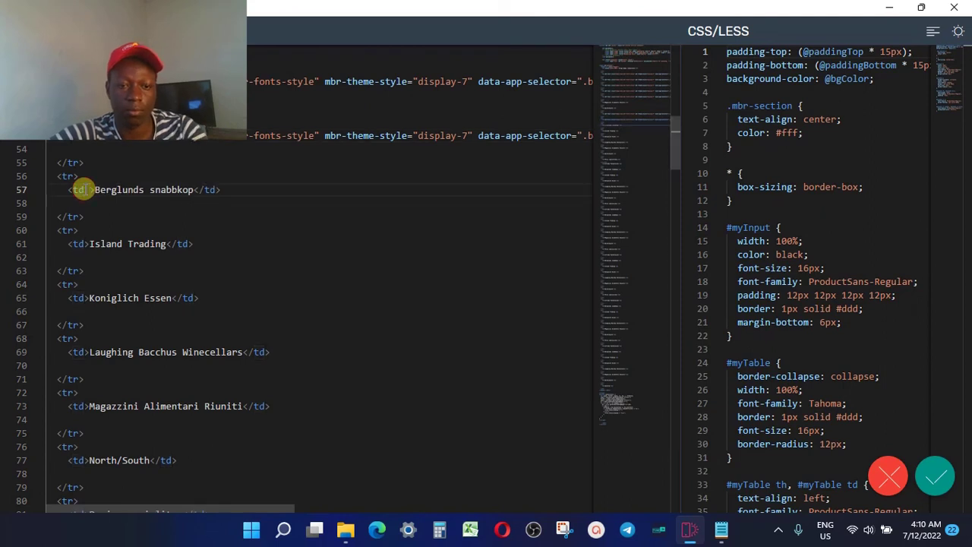
key(ctrl+v)
scroll(79, 189, left, 2)
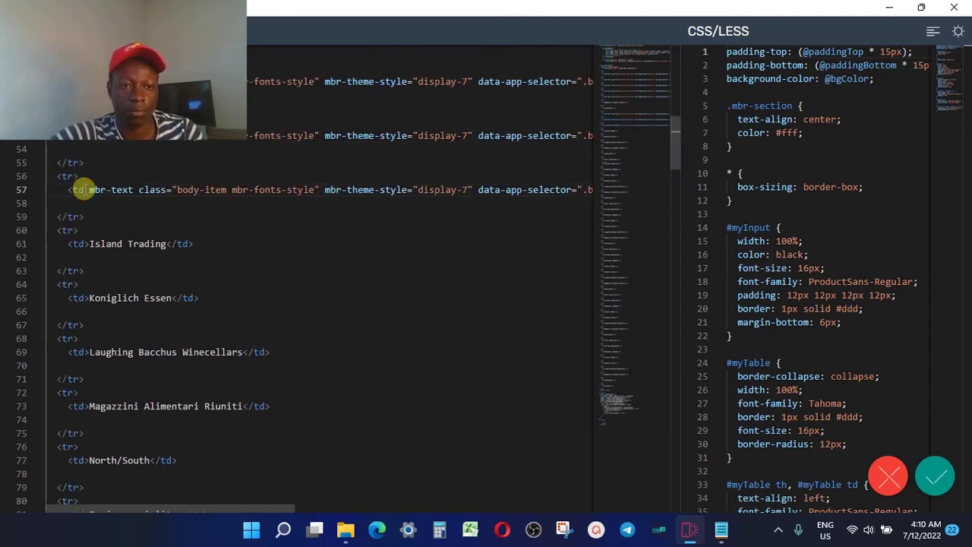
click(84, 244)
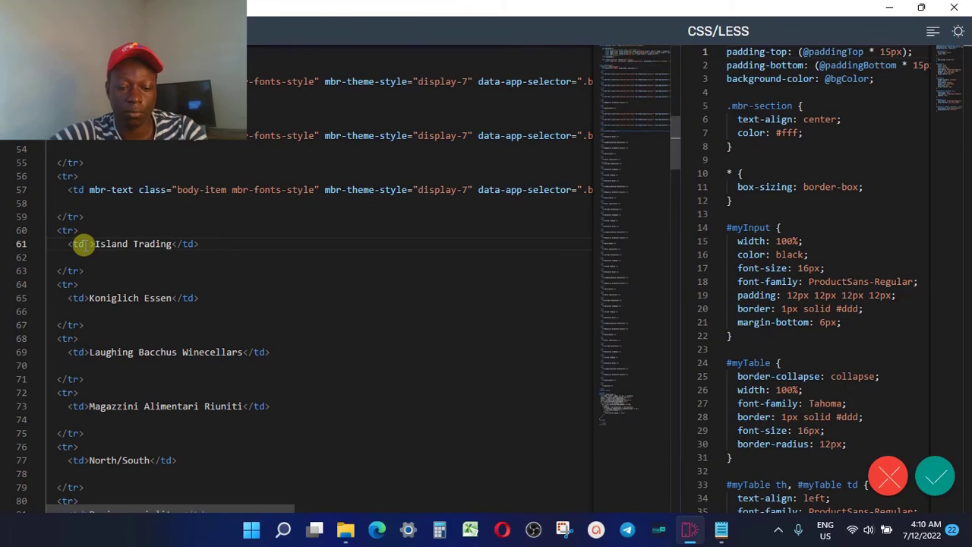
key(ctrl+v)
scroll(78, 244, left, 2)
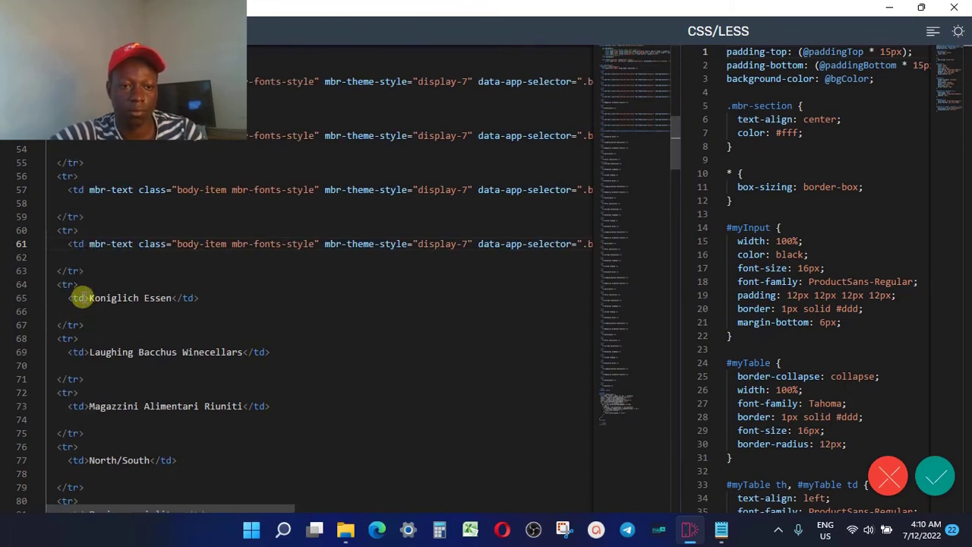
Step: Insert the copied mbr-text "display-7" attributes into the second Koniglich Essen and Laughing Bacchus Winecellars td tags on lines 65 and 69
click(82, 298)
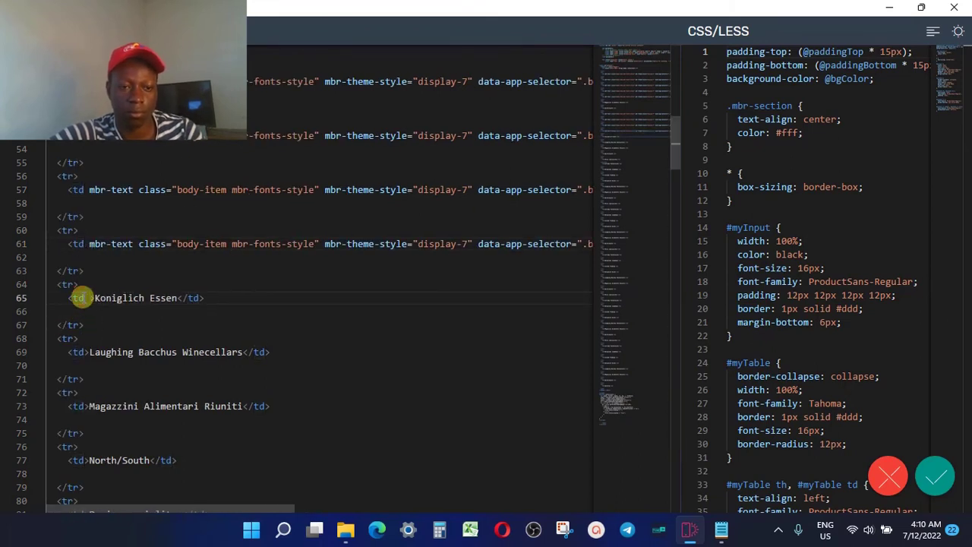
text(mbr-text class="body-item mbr-fonts-style" mbr-theme-style="display-7" data-app-selector=".body-item")
scroll(82, 298, left, 2)
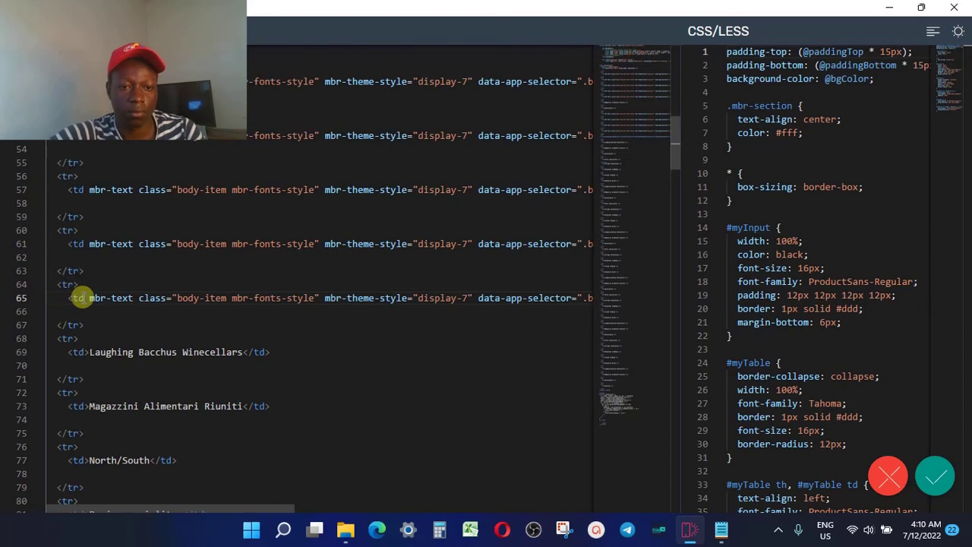
click(82, 352)
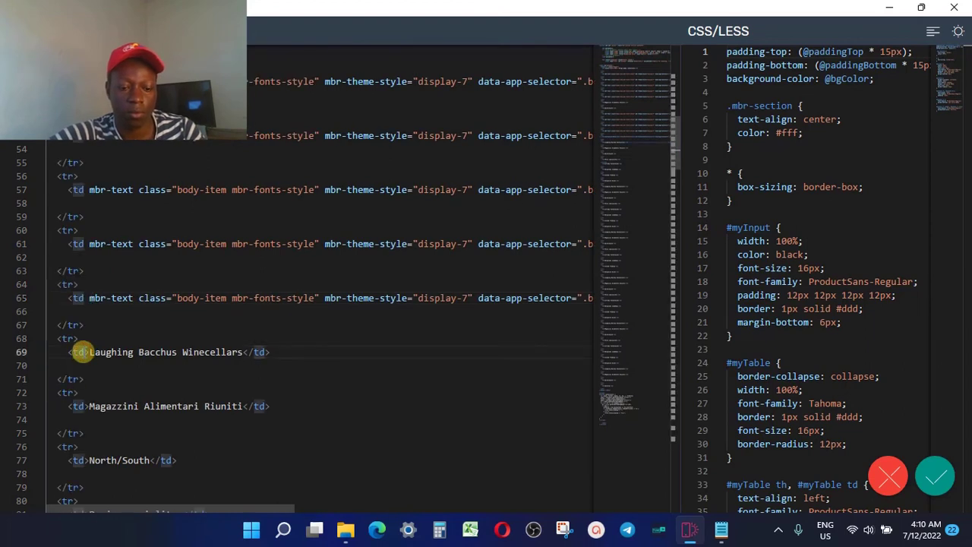
key(ctrl+v)
scroll(82, 352, left, 2)
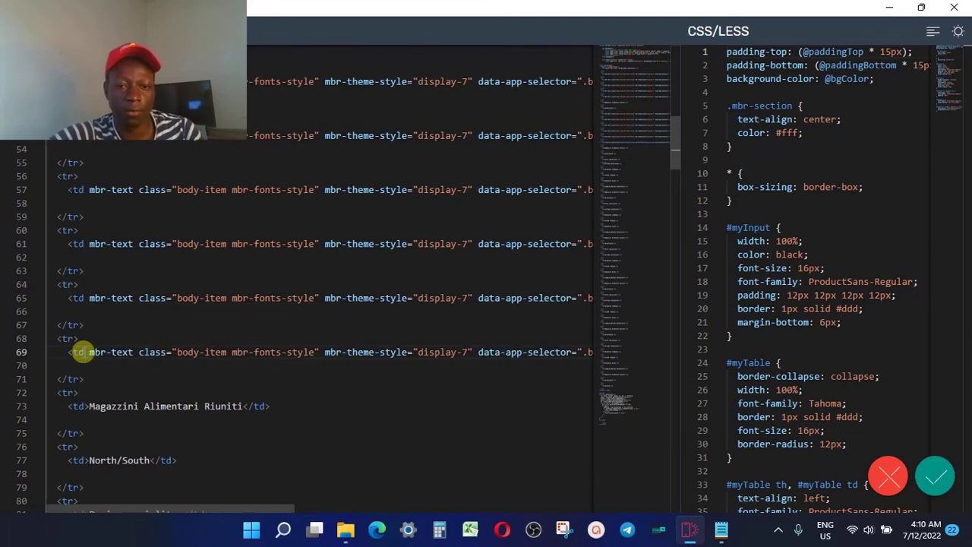
Step: Add the copied mbr-text attributes with selector ".body-item" to the Magazzini Alimentari Riuniti and North/South td tags on lines 73 and 77
click(82, 406)
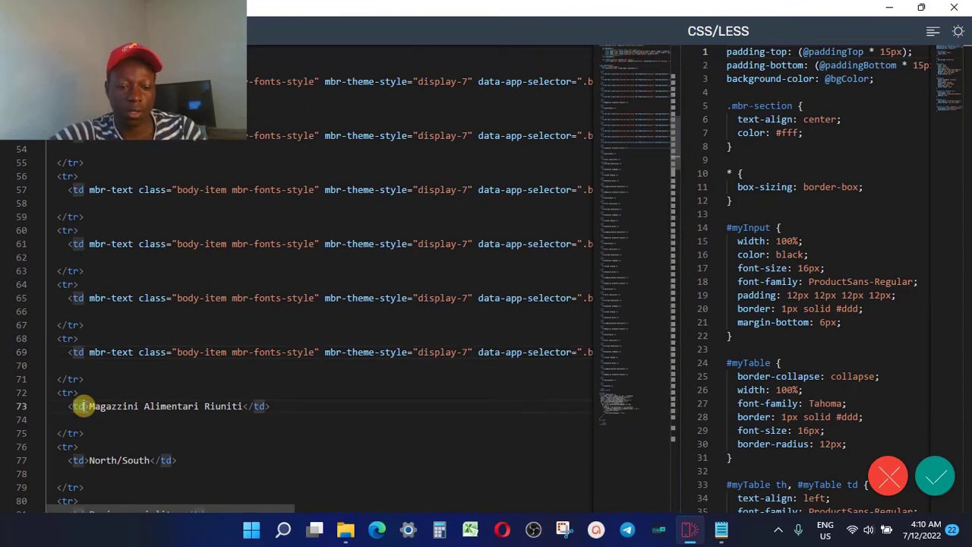
text(mbr-text class="body-item mbr-fonts-style" mbr-theme-style="display-7" data-app-selector=".body-item")
scroll(84, 406, left, 2)
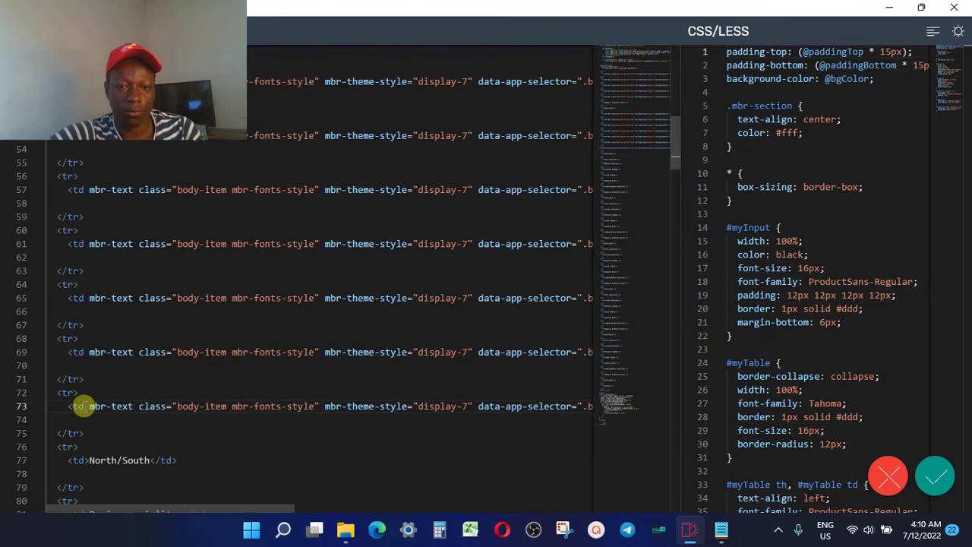
click(83, 459)
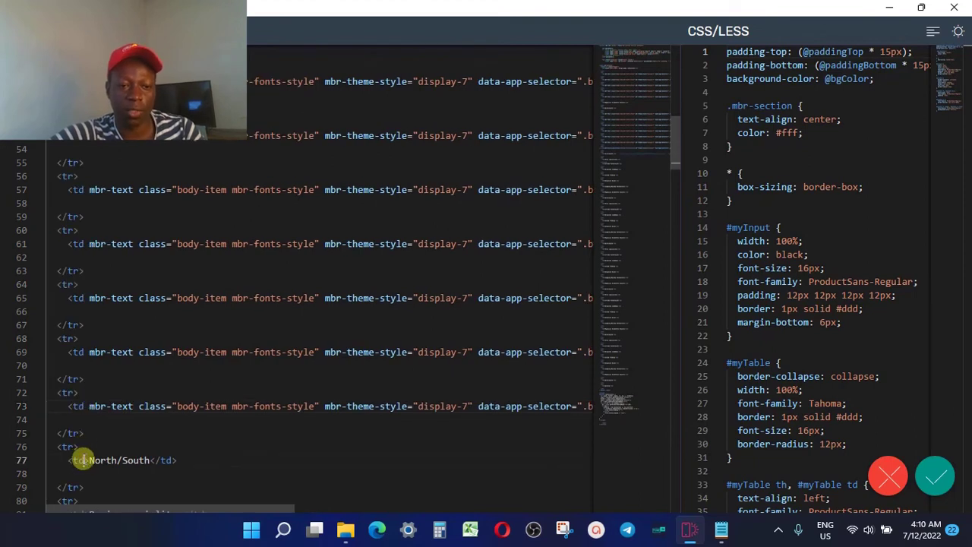
text(mbr-text class="body-item mbr-fonts-style" mbr-theme-style="display-7" data-app-selector=".body-item")
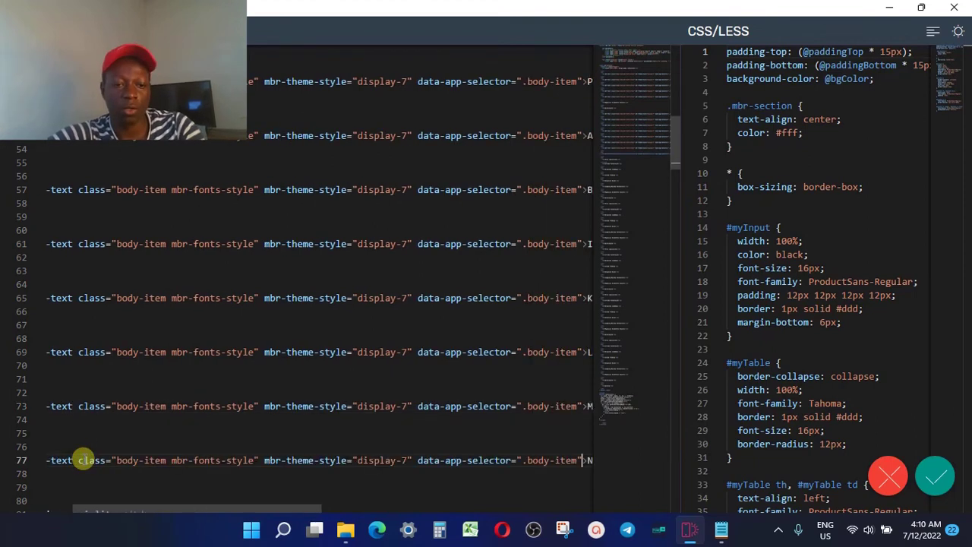
Step: Add the copied mbr-text attributes with selector ".body-item" to the Paris specialites and Alfreds Futterkiste td tags on lines 81 and 84
scroll(84, 459, down, 10)
scroll(83, 459, left, 3)
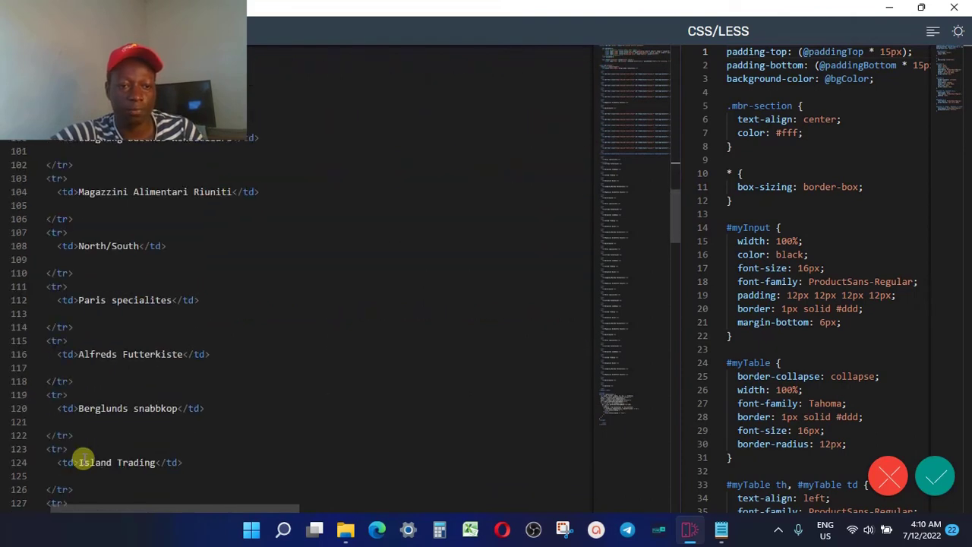
scroll(84, 459, up, 5)
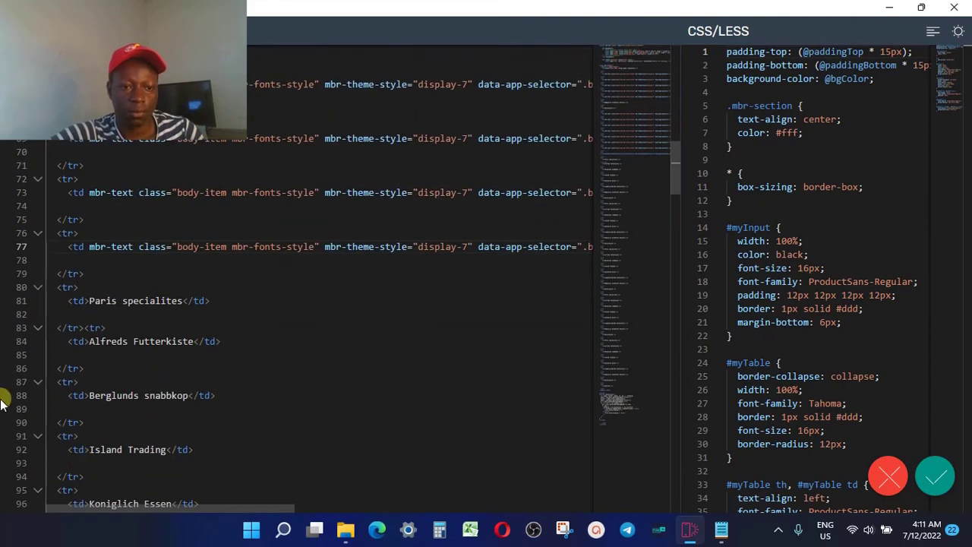
click(83, 301)
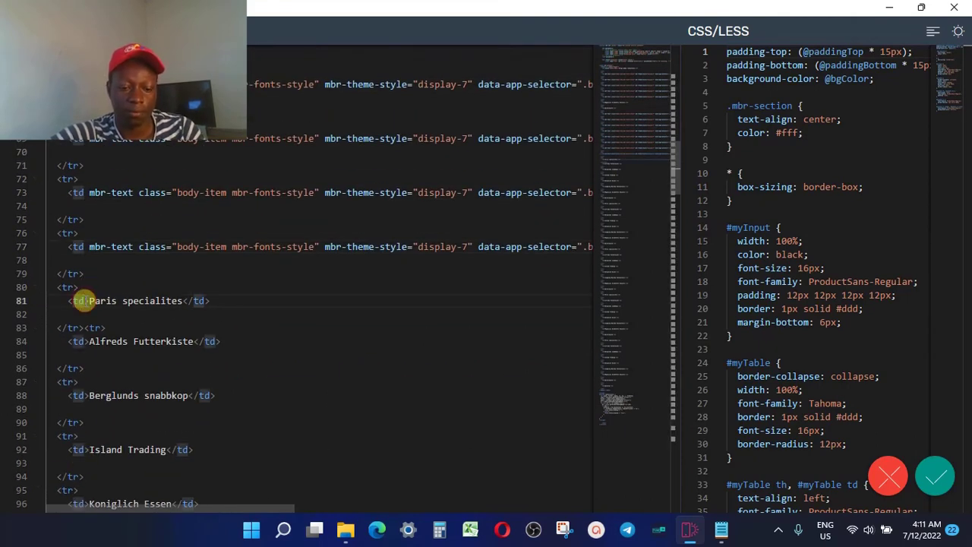
text(<td mbr-text class="body-item mbr-fonts-style" mbr-theme-style="display-7" data-app-selector=".body-item">)
scroll(76, 334, left, 5)
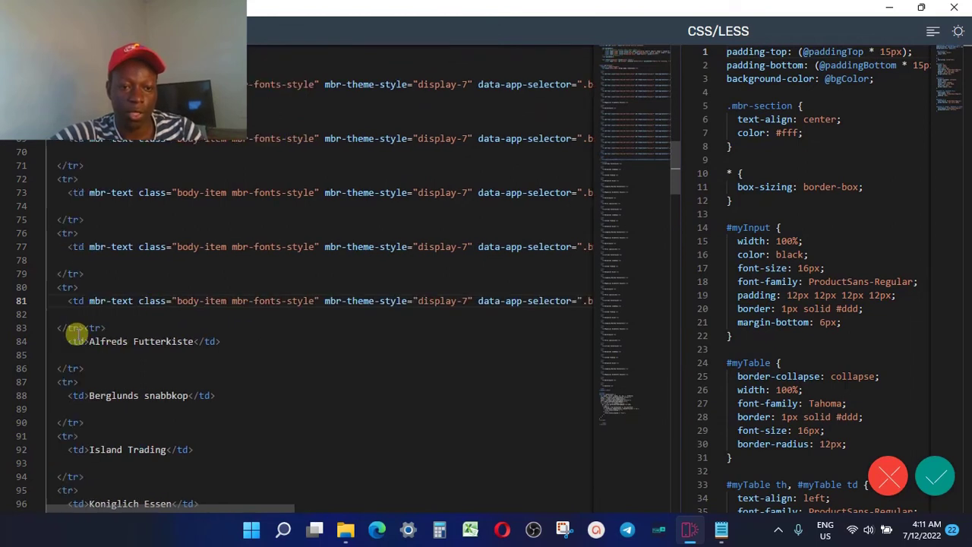
click(84, 341)
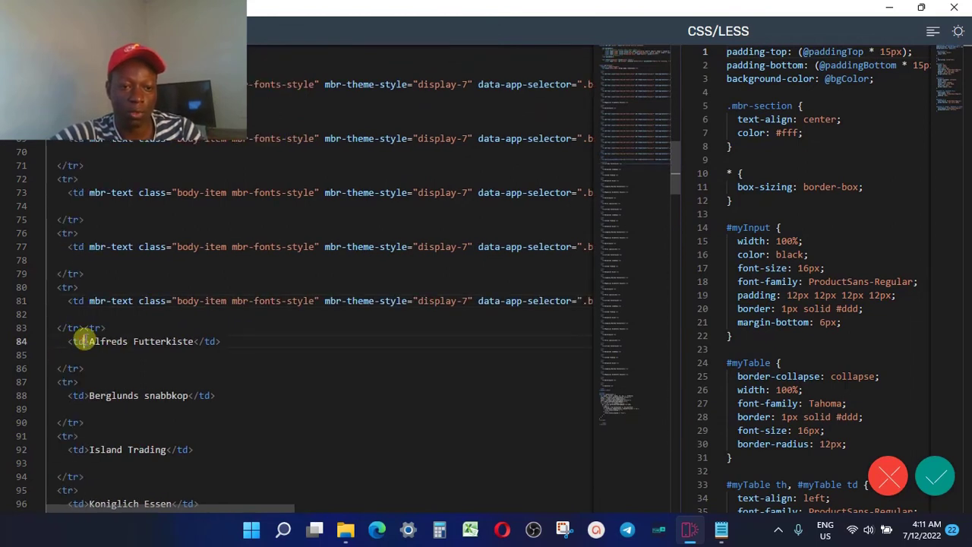
text(mbr-text class="body-item mbr-fonts-style" mbr-theme-style="display-7" data-app-selector=".body-item")
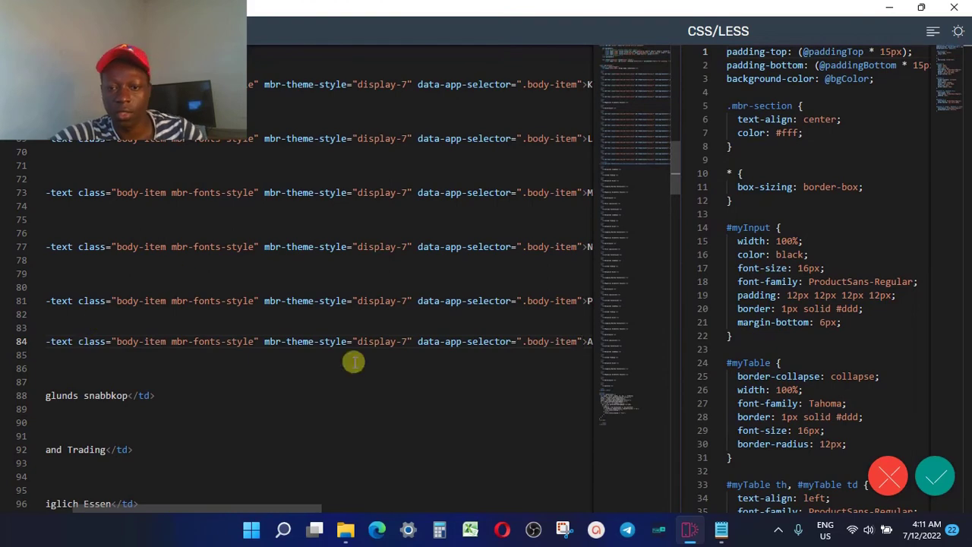
Step: Apply the edited block code and review the search filter table on the page
scroll(365, 230, up, 15)
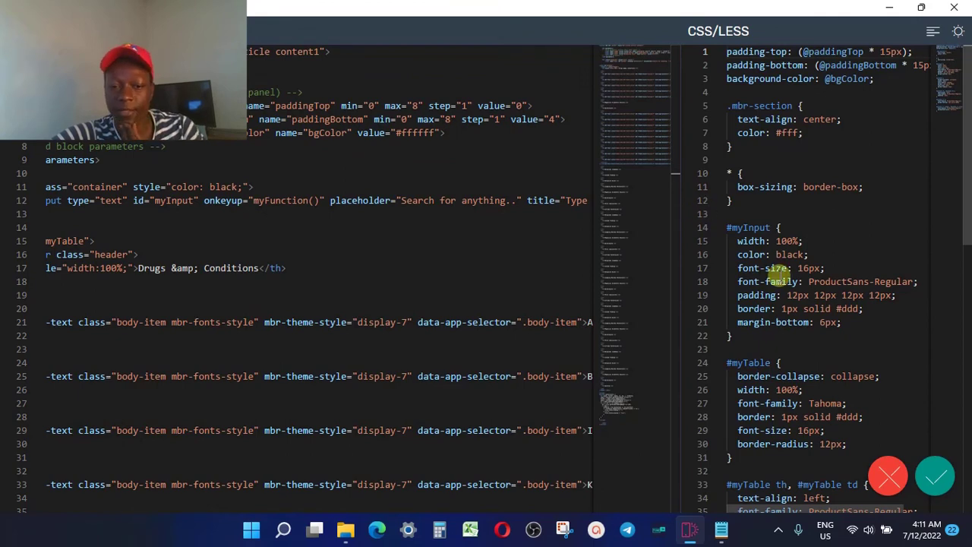
click(936, 474)
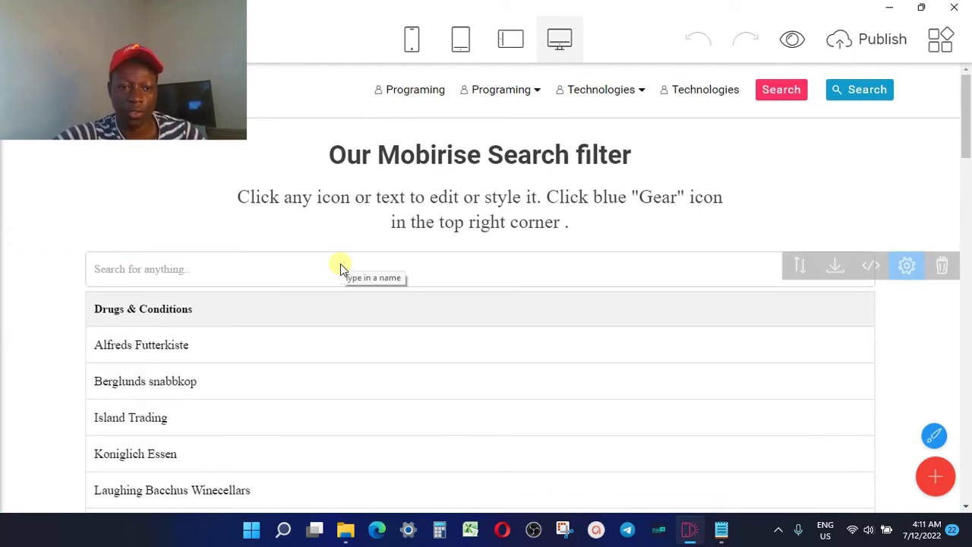
scroll(301, 301, down, 2)
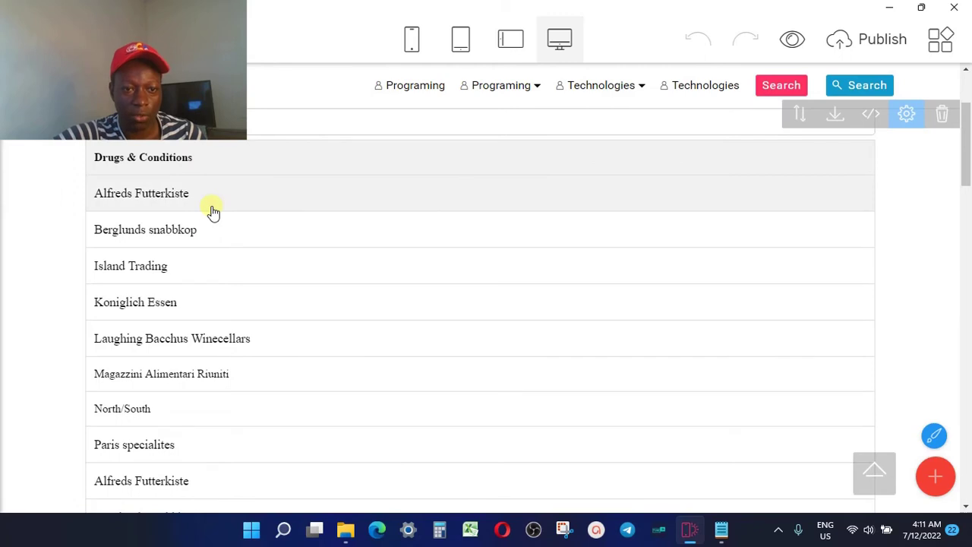
scroll(213, 211, up, 1)
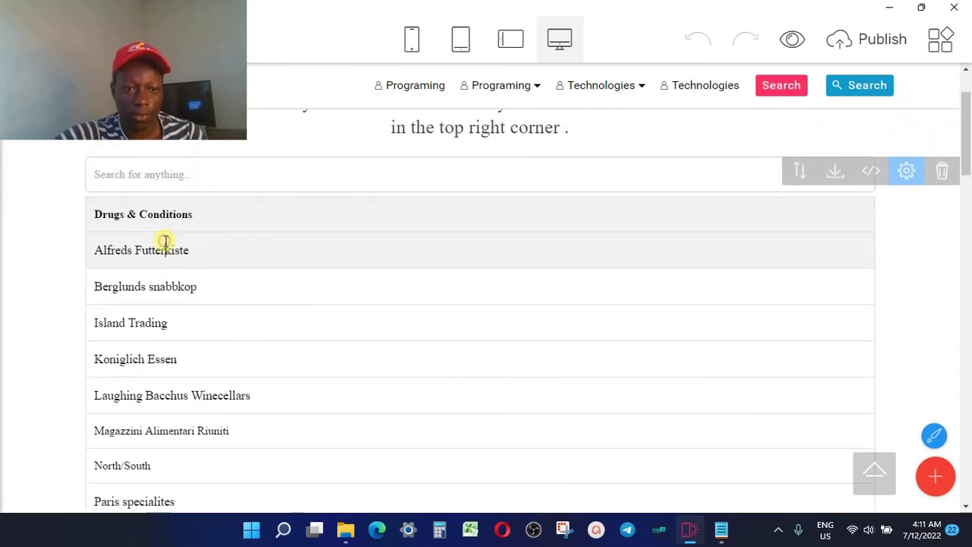
scroll(190, 247, up, 2)
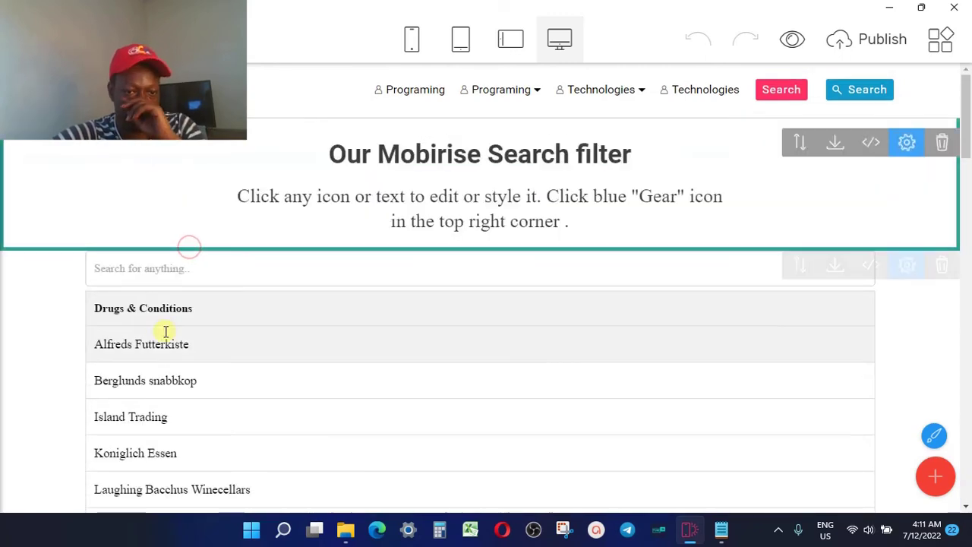
Step: Replace the text of the first table row under the Drugs & Conditions header with "Paracetamol"
click(184, 346)
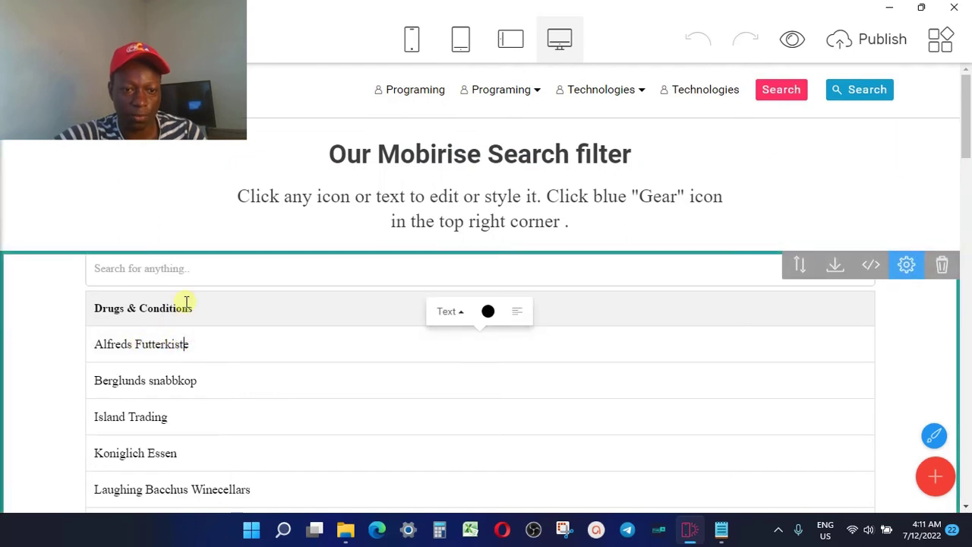
click(187, 309)
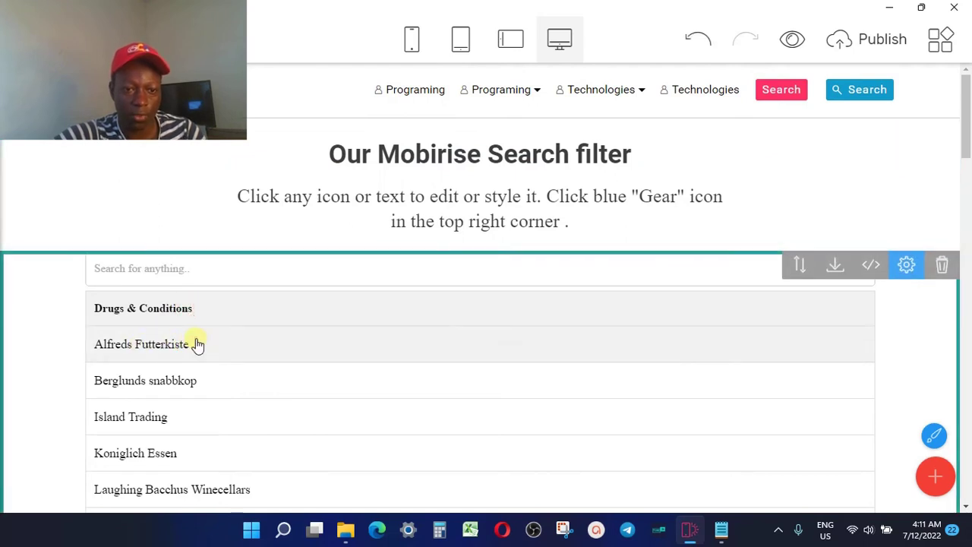
click(196, 343)
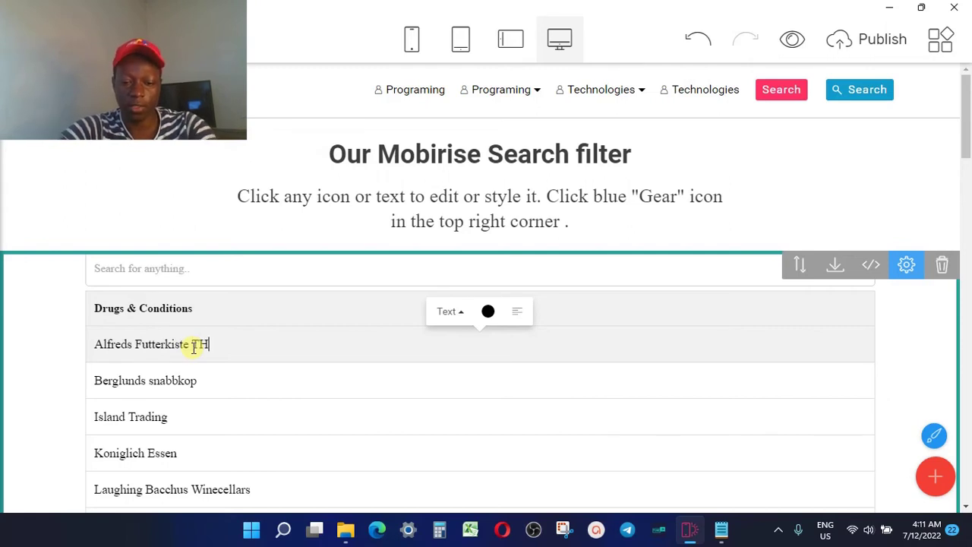
key(BackSpace)
key(BackSpace)
key(BackSpace)
key(BackSpace)
key(BackSpace)
key(BackSpace)
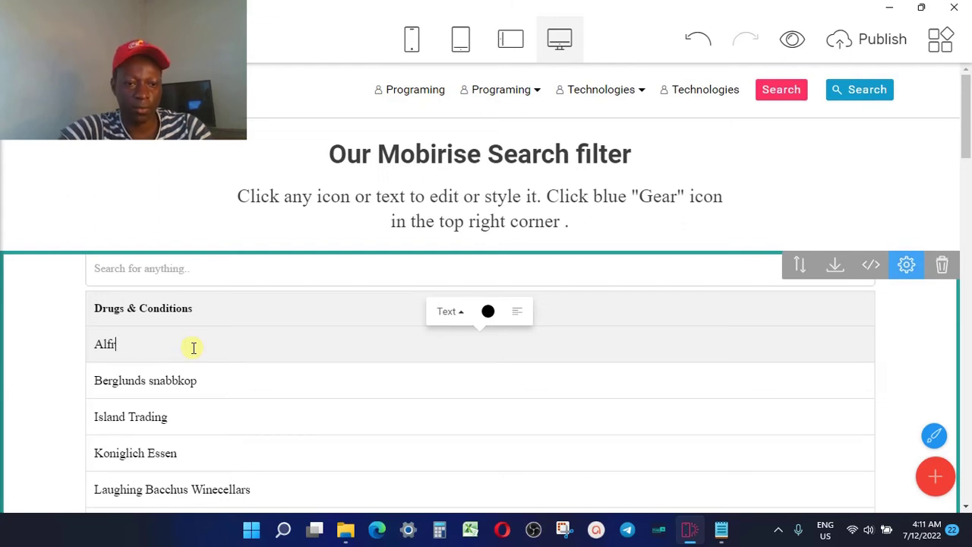
key(BackSpace)
key(BackSpace)
key(BackSpace)
key(BackSpace)
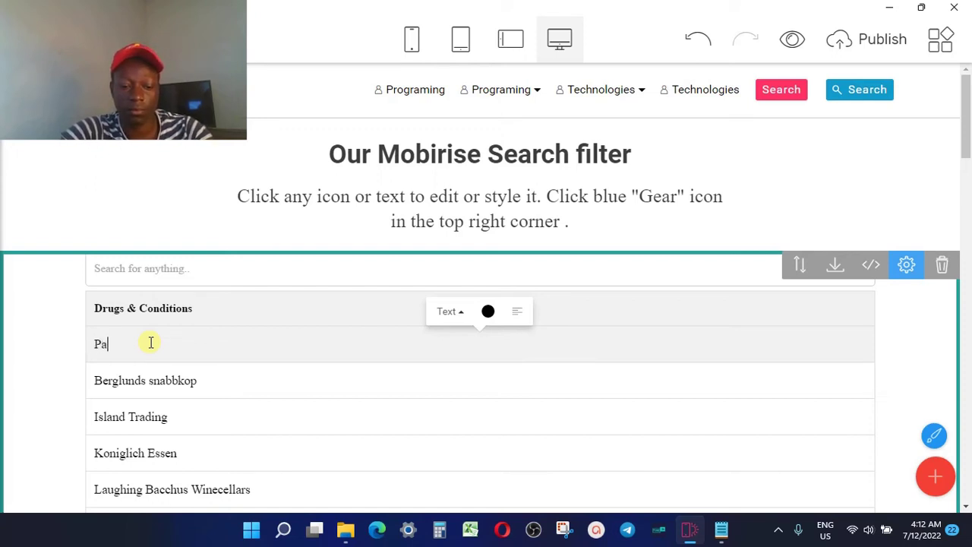
text(race)
text(talo)
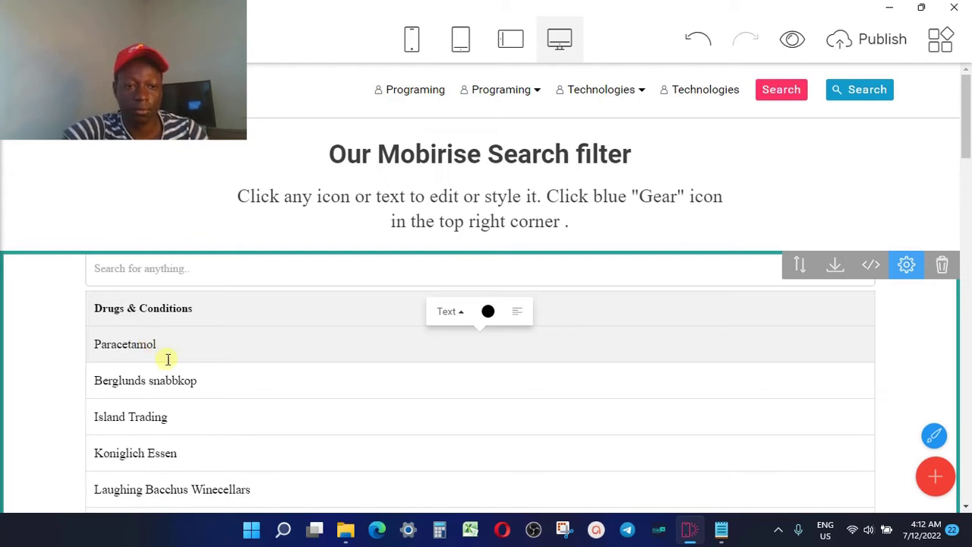
Step: Replace the text of the second table row, below Paracetamol, with "this is my editeddata"
click(204, 381)
key(BackSpace)
key(BackSpace)
key(BackSpace)
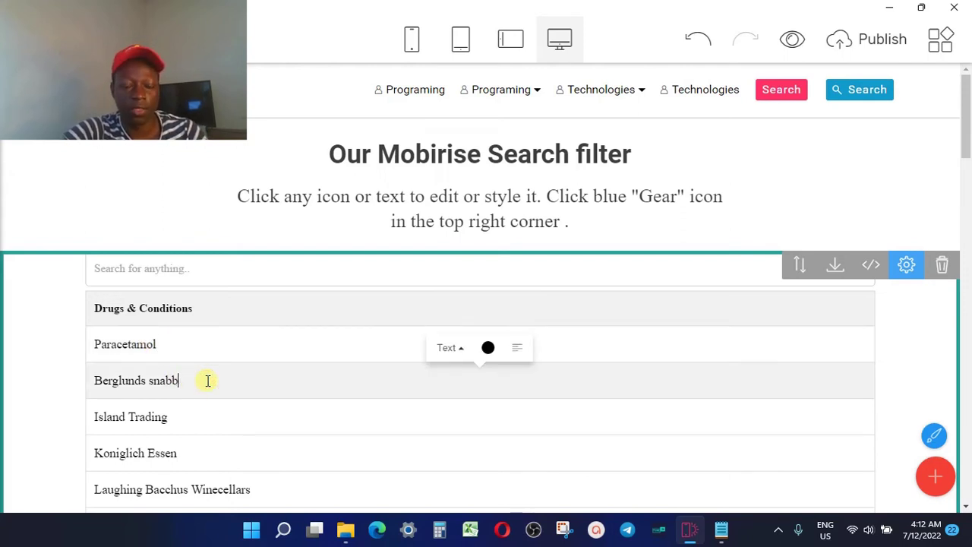
key(BackSpace)
key(BackSpace)
key(BackSpace)
key(BackSpace)
key(BackSpace)
key(BackSpace)
key(BackSpace)
key(BackSpace)
key(BackSpace)
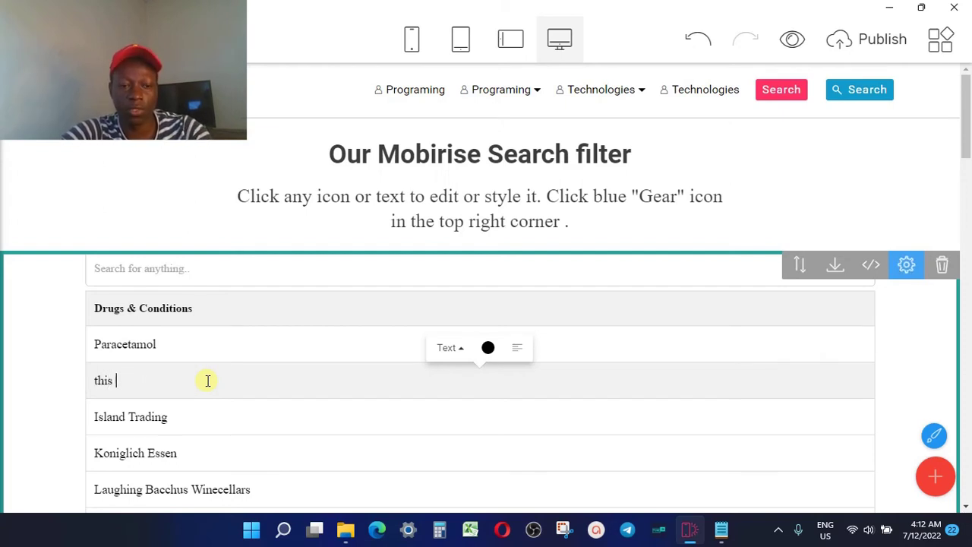
text(this )
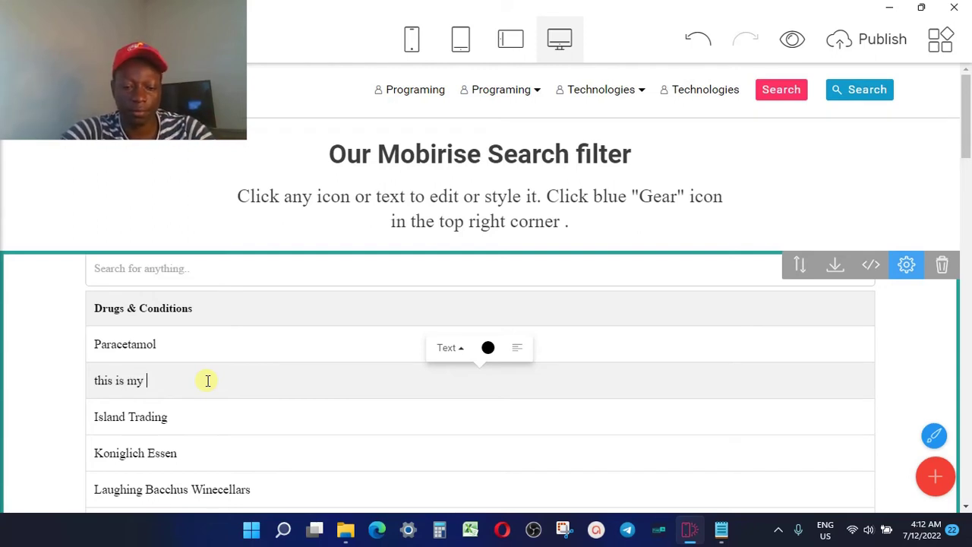
text(is my editeddata)
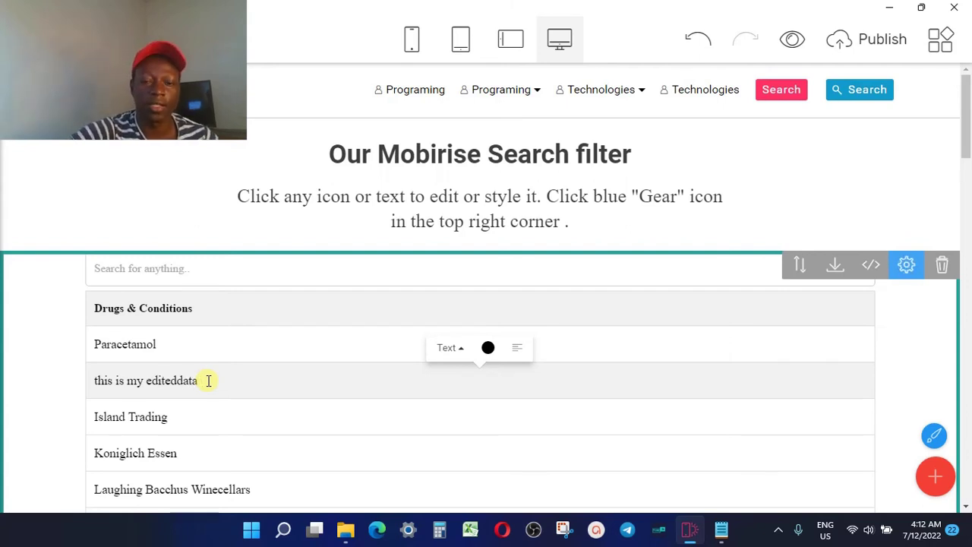
Step: Open the site styles from the Paracetamol cell's Text style and set the Text font to ProductSans-Regular
click(154, 348)
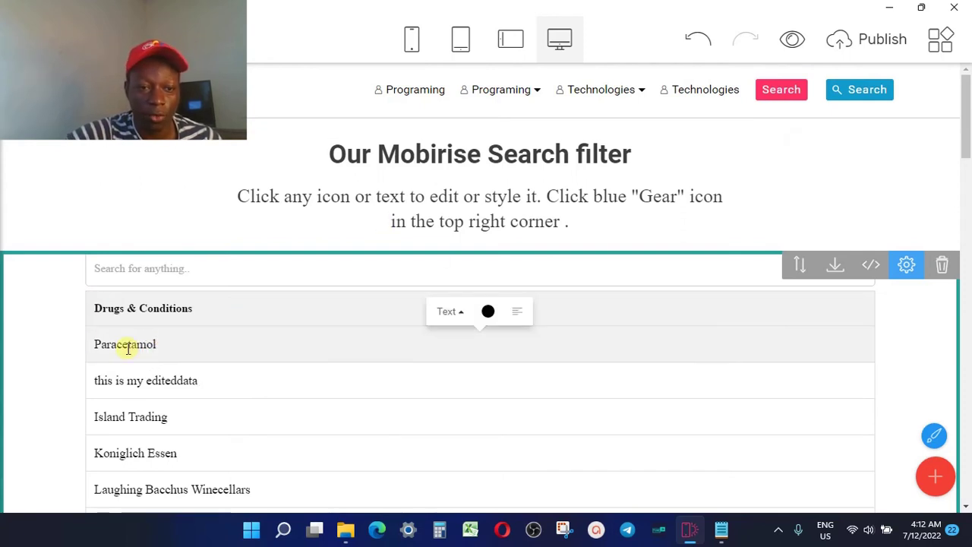
click(127, 348)
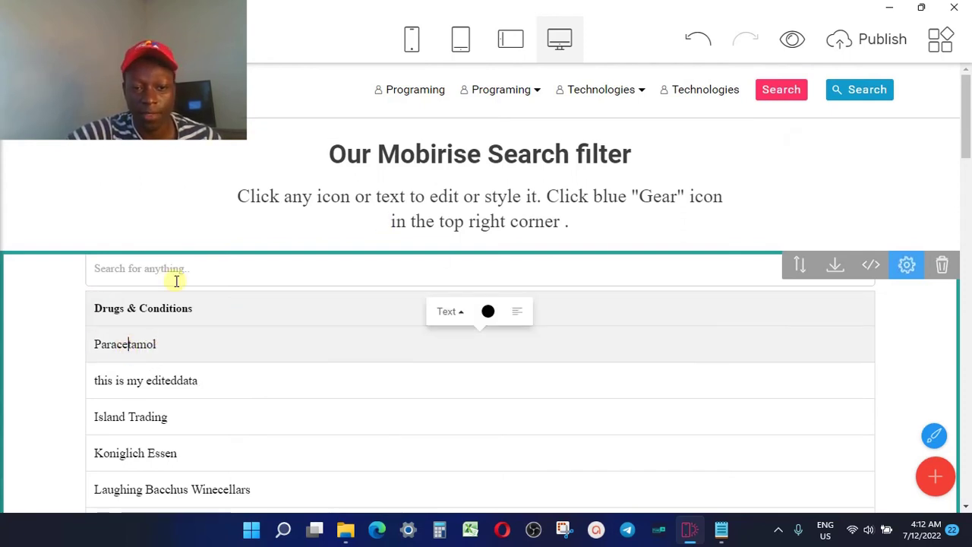
click(458, 311)
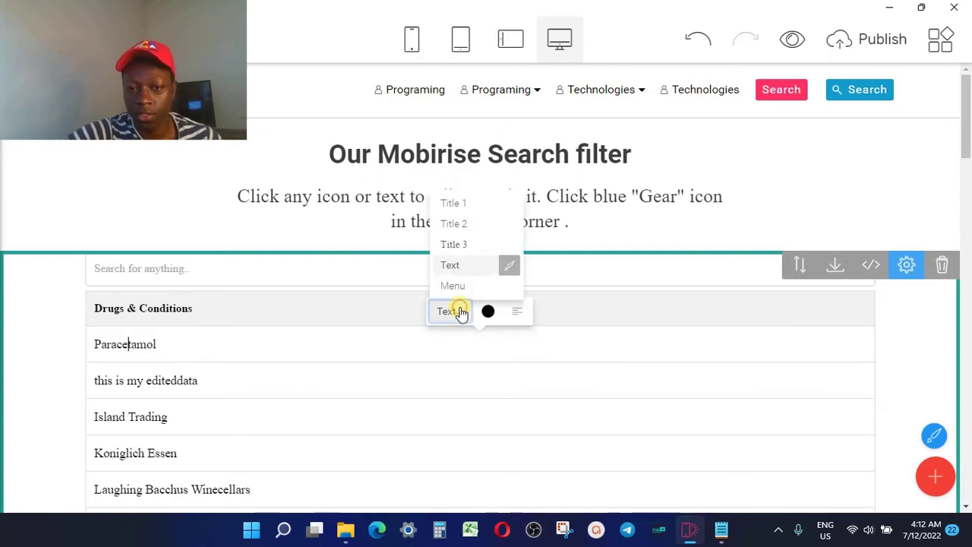
click(509, 268)
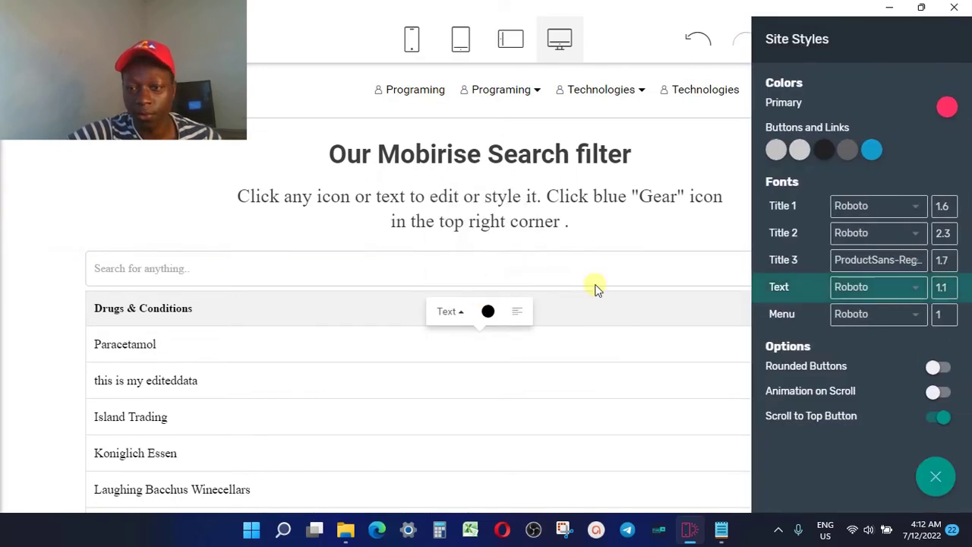
click(870, 288)
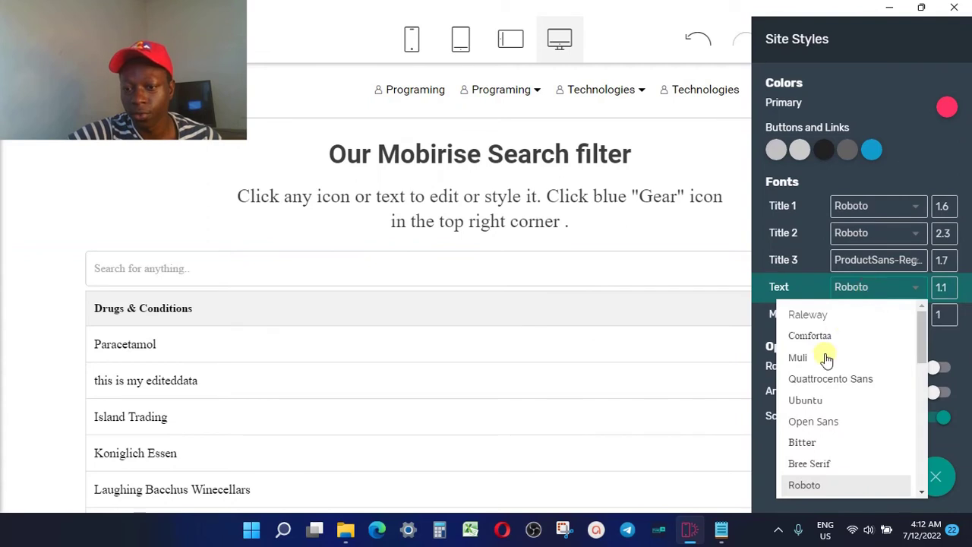
scroll(845, 461, down, 5)
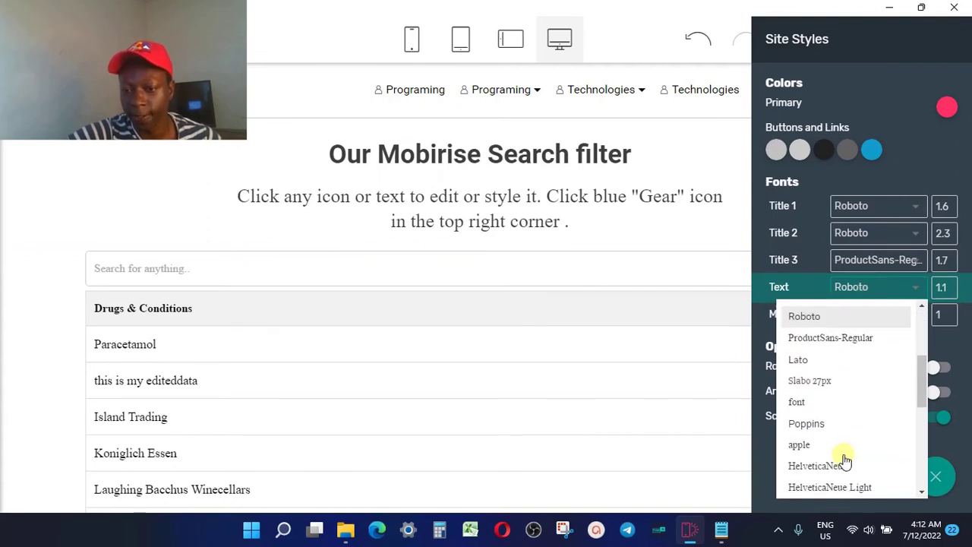
scroll(845, 456, down, 4)
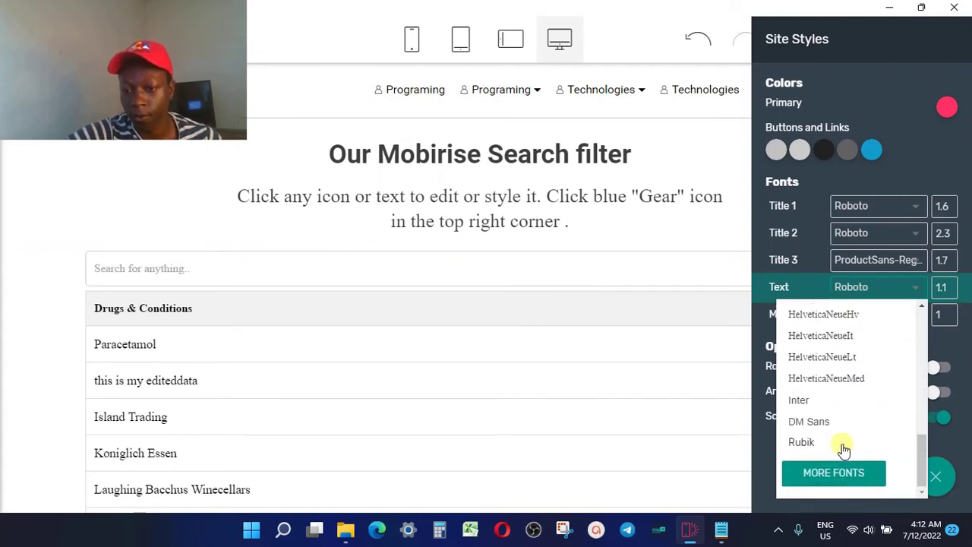
scroll(845, 450, up, 8)
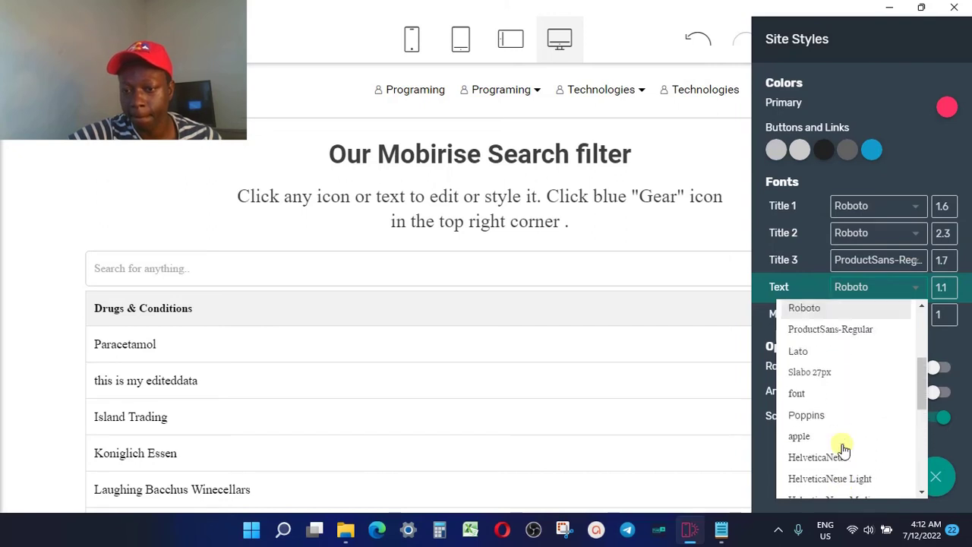
scroll(843, 448, up, 2)
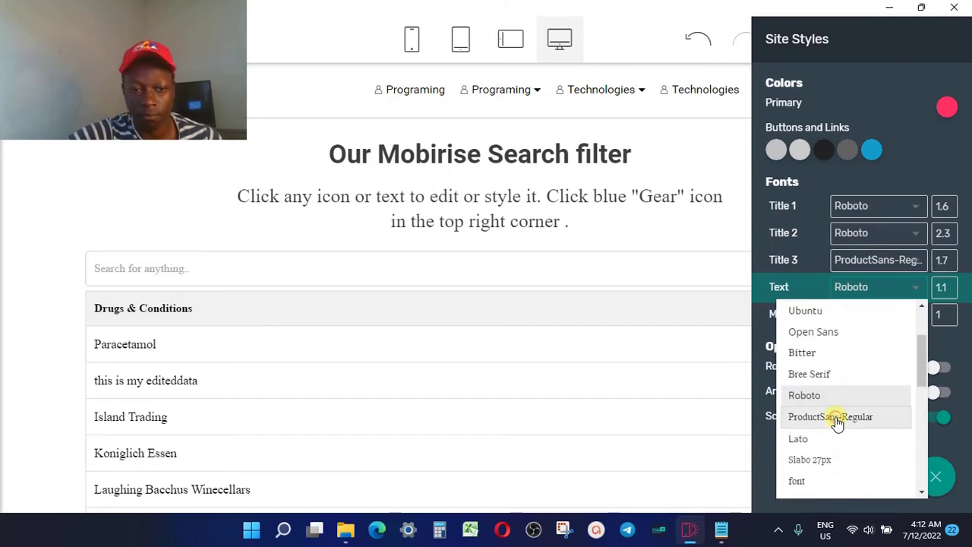
click(836, 418)
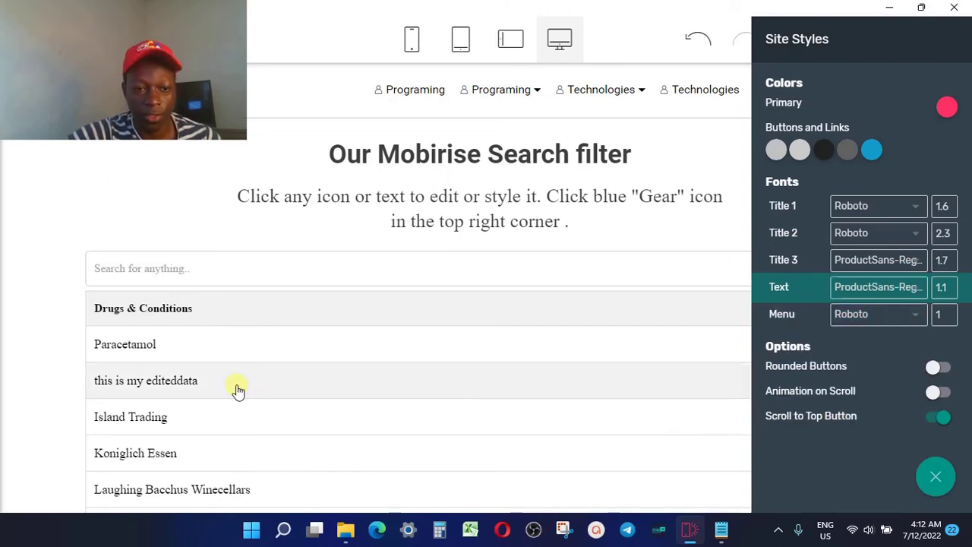
Step: Try the Title 3 style on the "this is my editeddata" cell and return it to the Text style
click(189, 382)
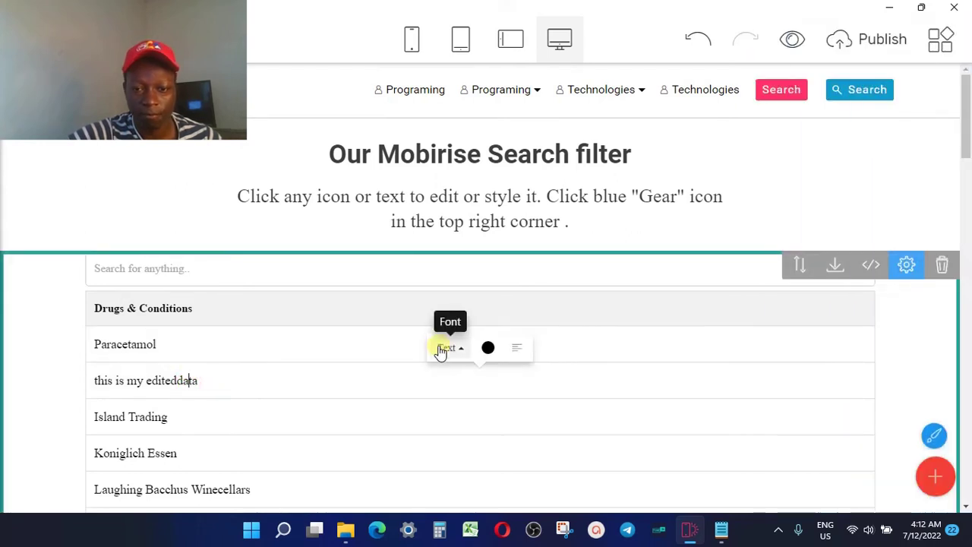
click(443, 347)
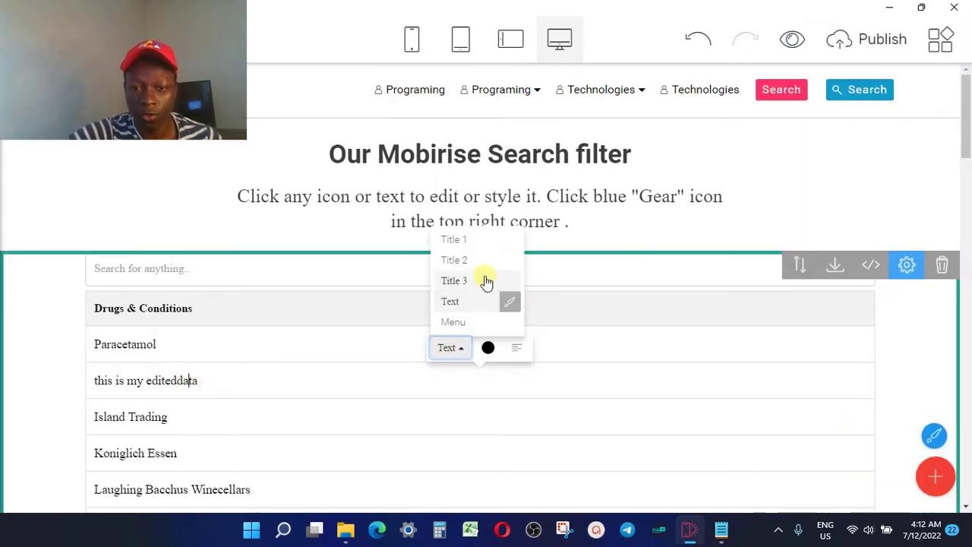
click(484, 280)
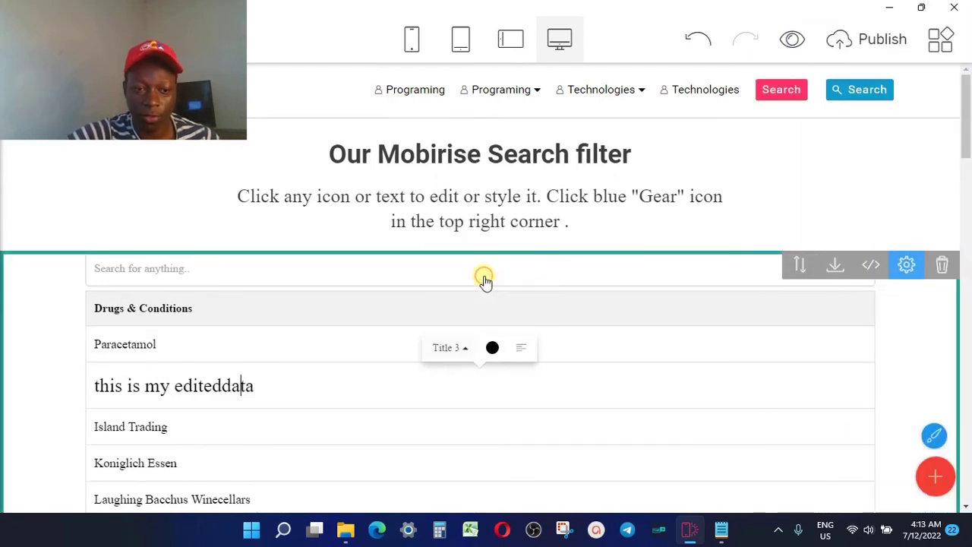
click(461, 352)
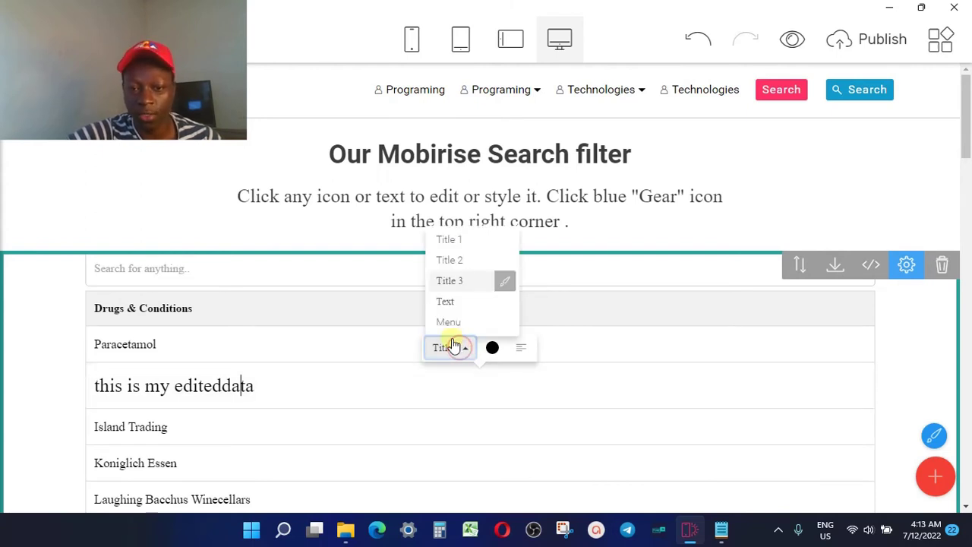
click(465, 301)
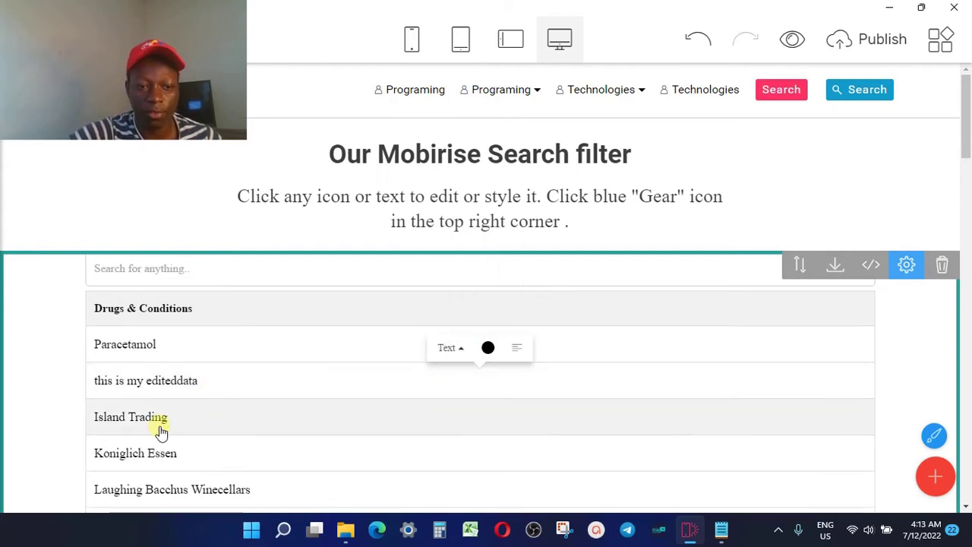
Step: Make the word "Paracetamol" in the first table row bold
click(163, 344)
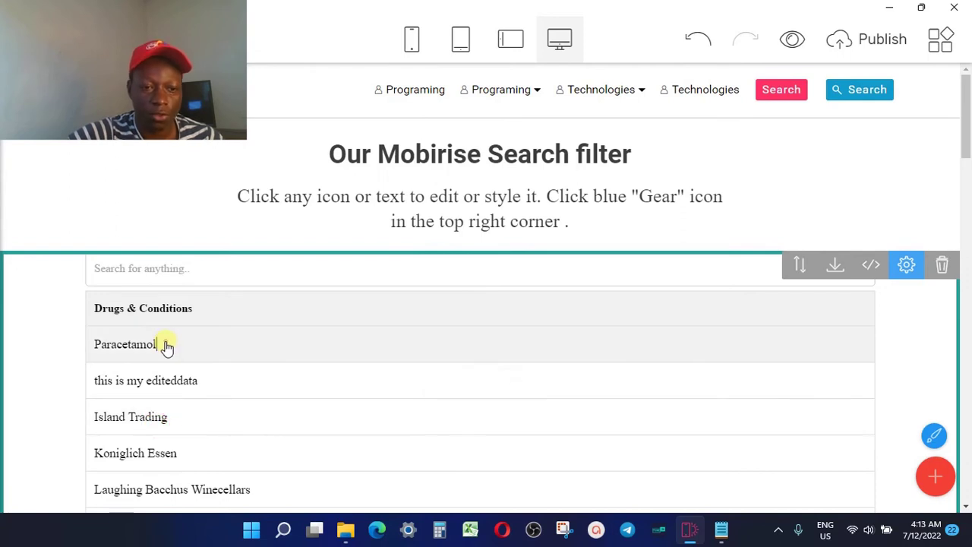
drag(163, 344, 79, 354)
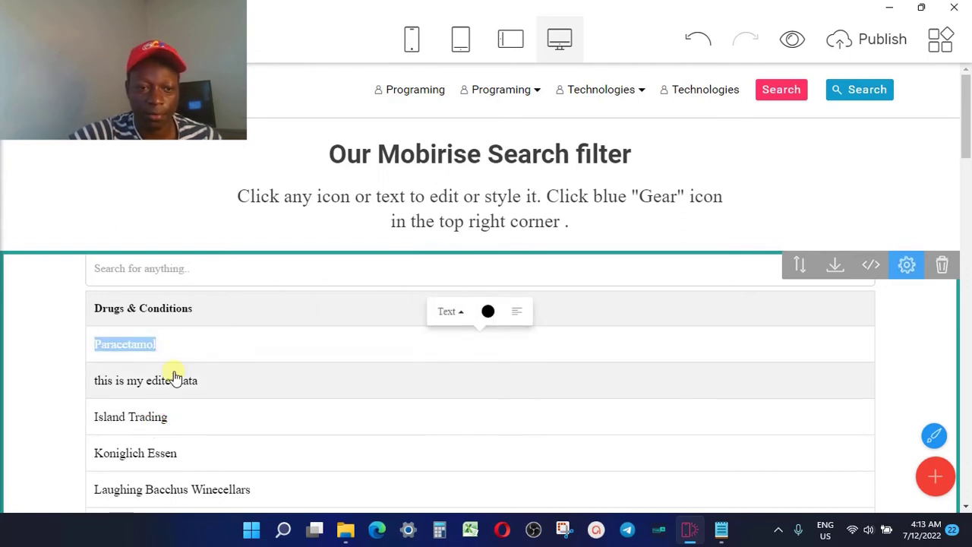
click(161, 344)
drag(161, 345, 98, 343)
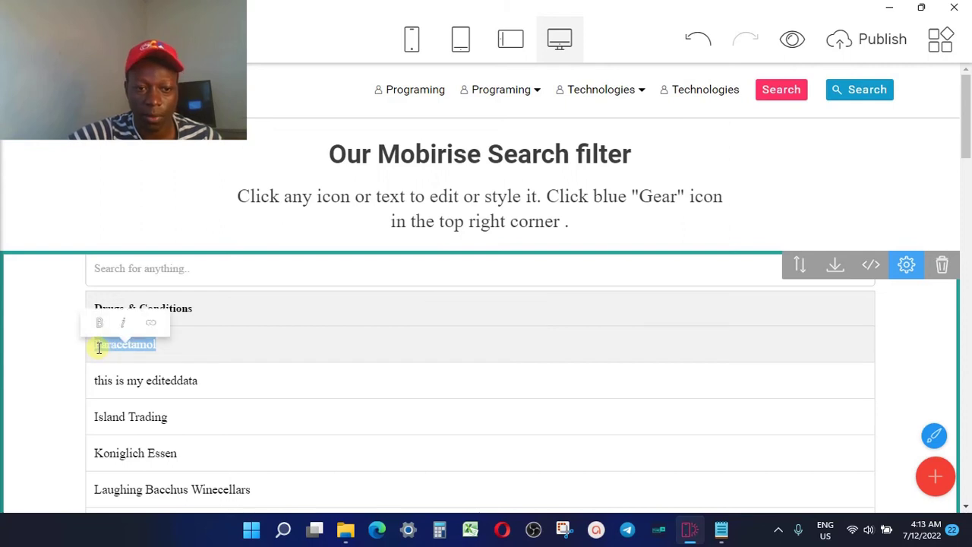
click(98, 331)
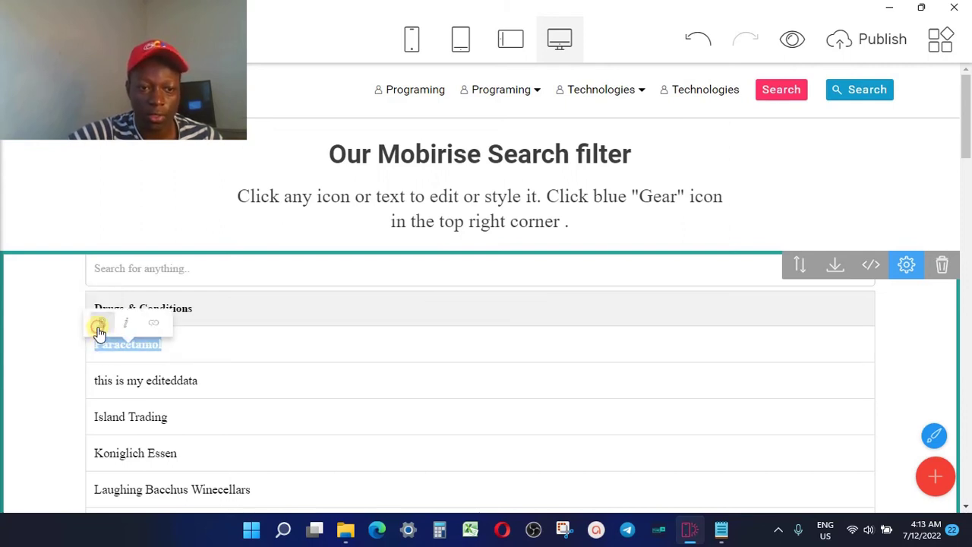
click(190, 346)
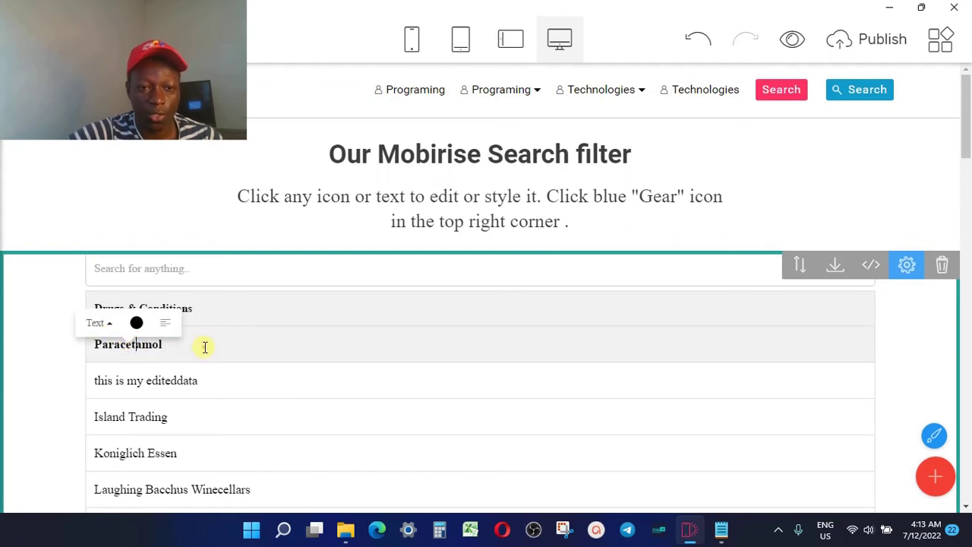
click(165, 328)
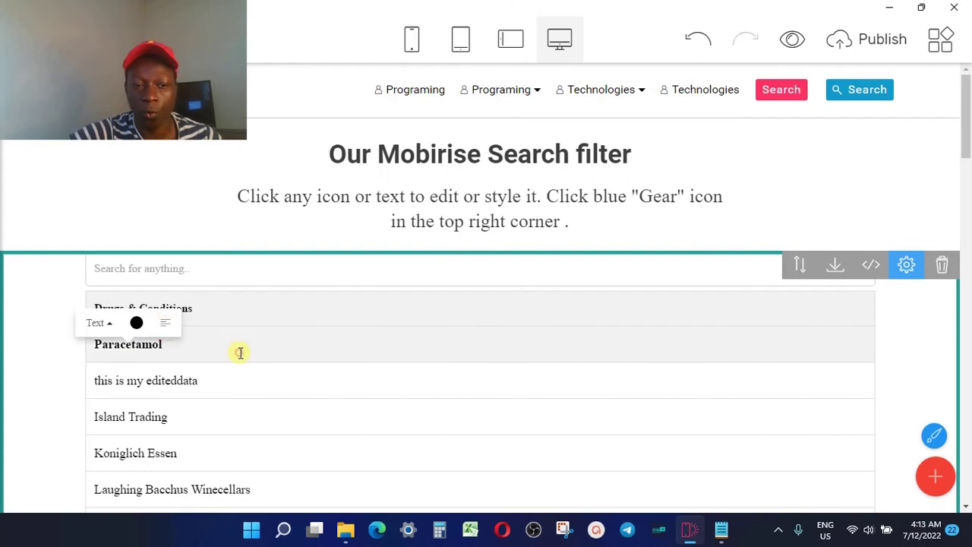
click(226, 386)
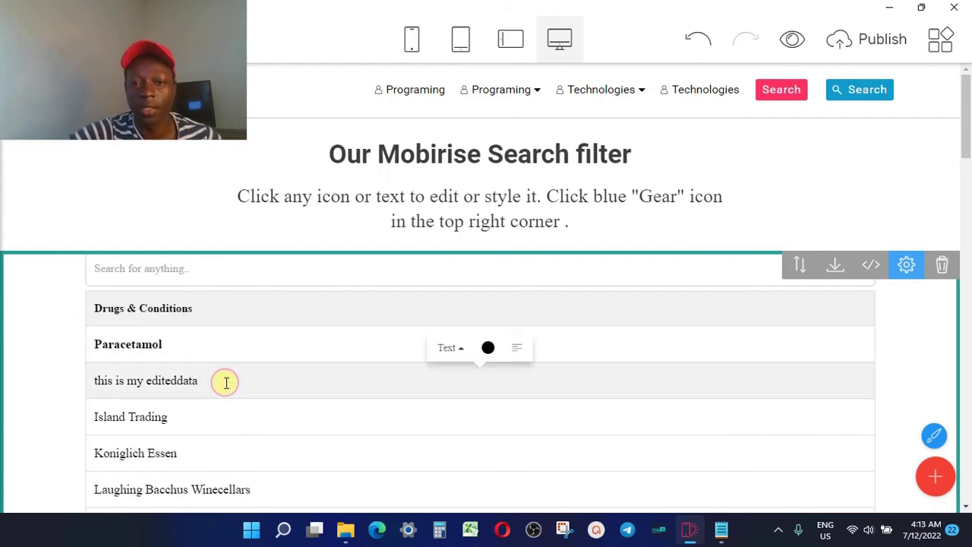
scroll(226, 383, down, 5)
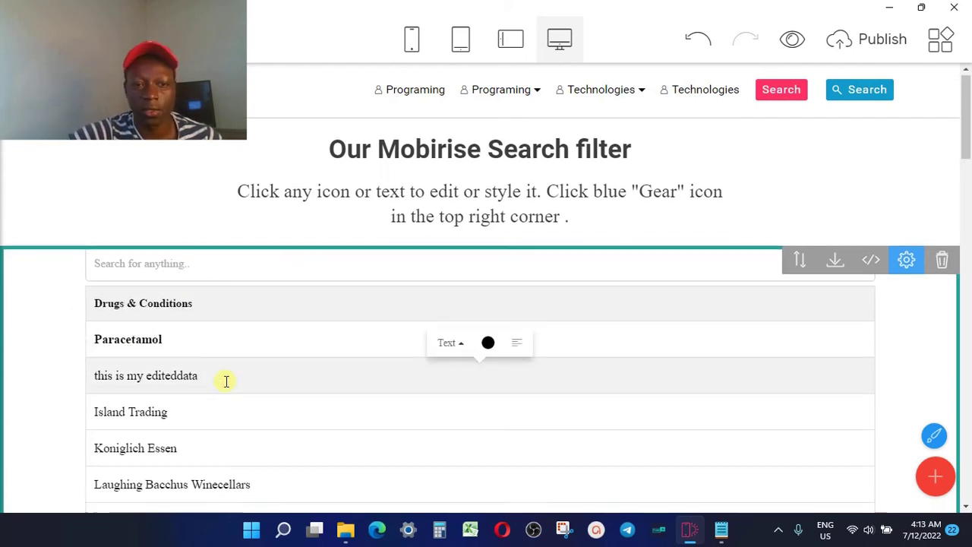
scroll(226, 384, up, 2)
scroll(226, 384, up, 2)
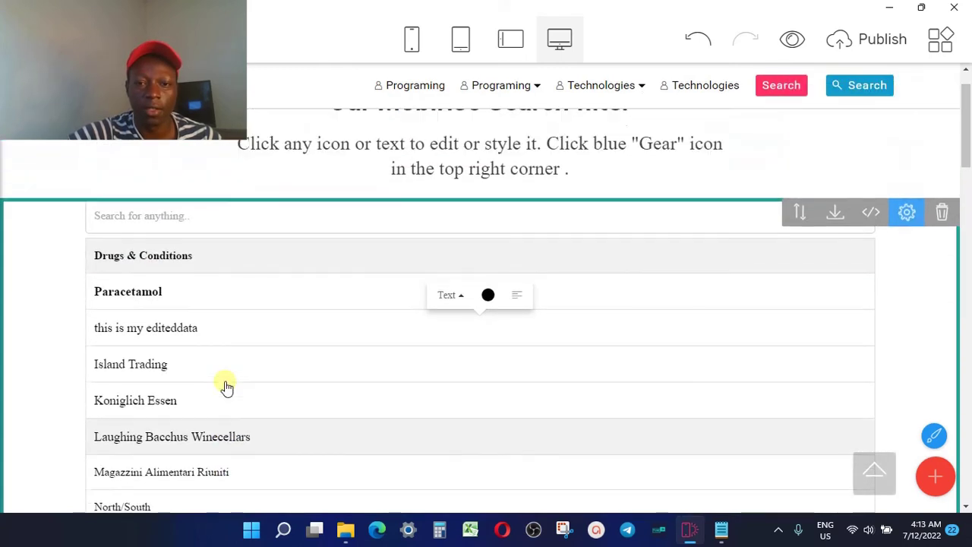
Step: Link the word "Paracetamol" in the first table row to the site page "Article page"
click(174, 319)
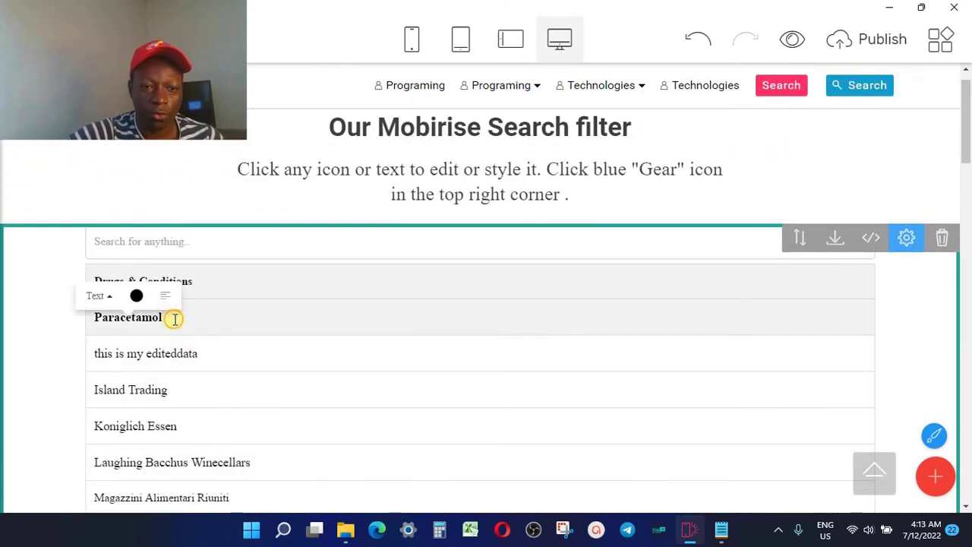
drag(174, 319, 96, 317)
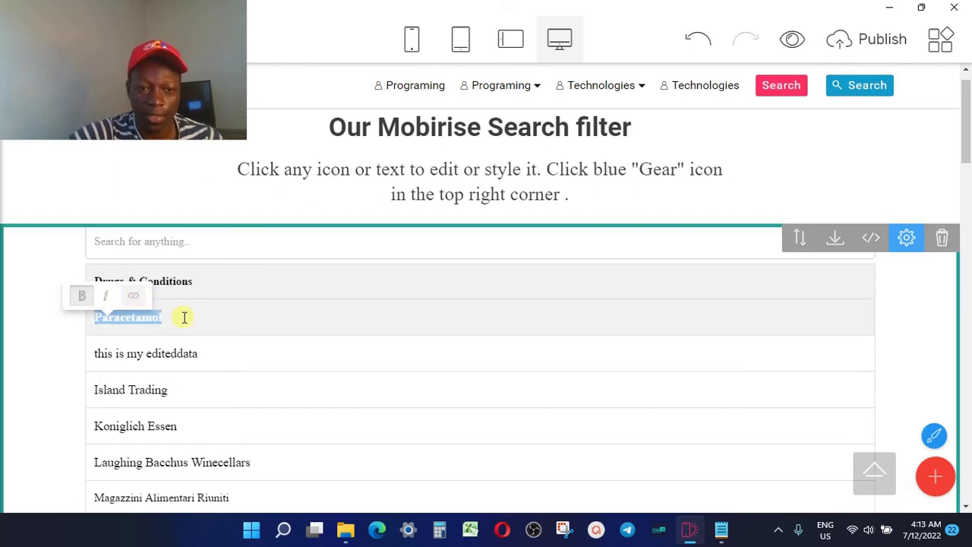
drag(185, 317, 69, 317)
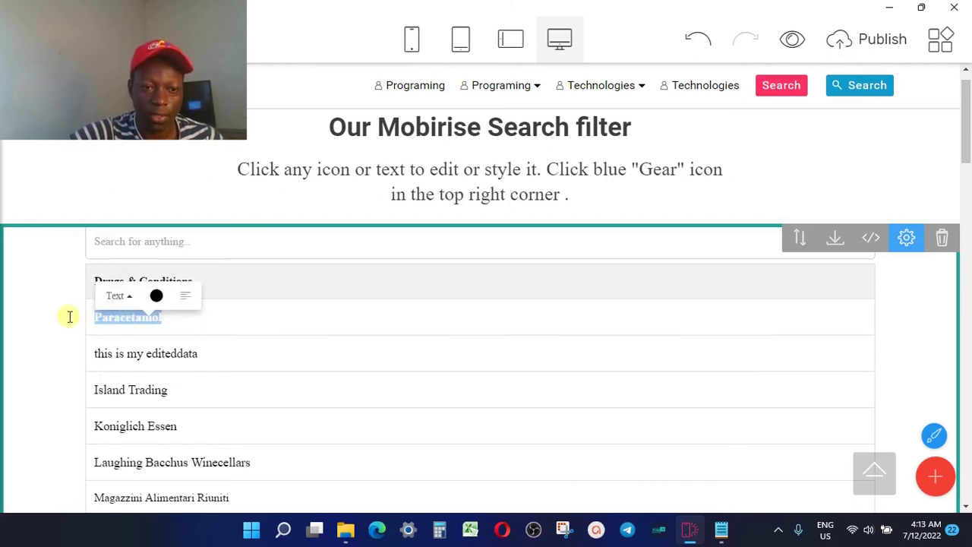
click(167, 318)
drag(168, 318, 98, 317)
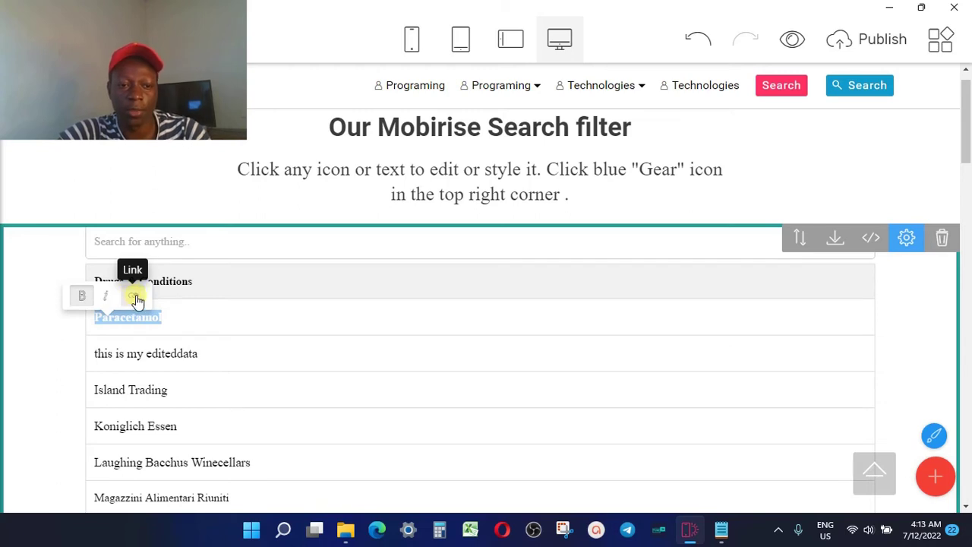
click(134, 299)
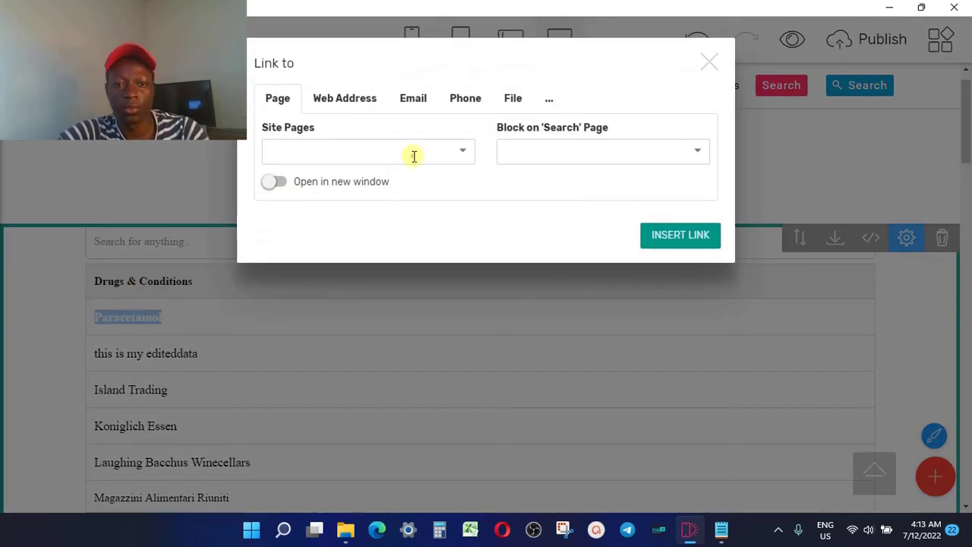
click(413, 152)
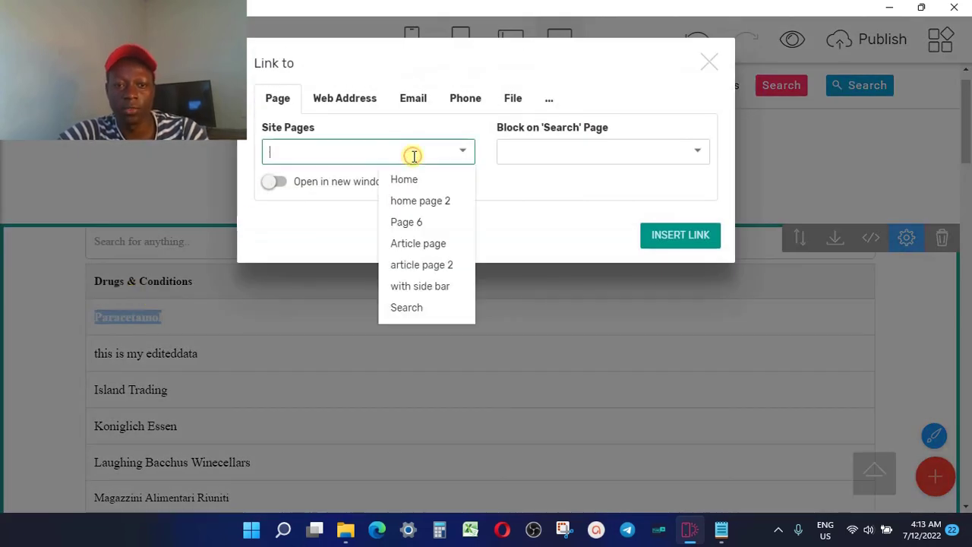
click(417, 244)
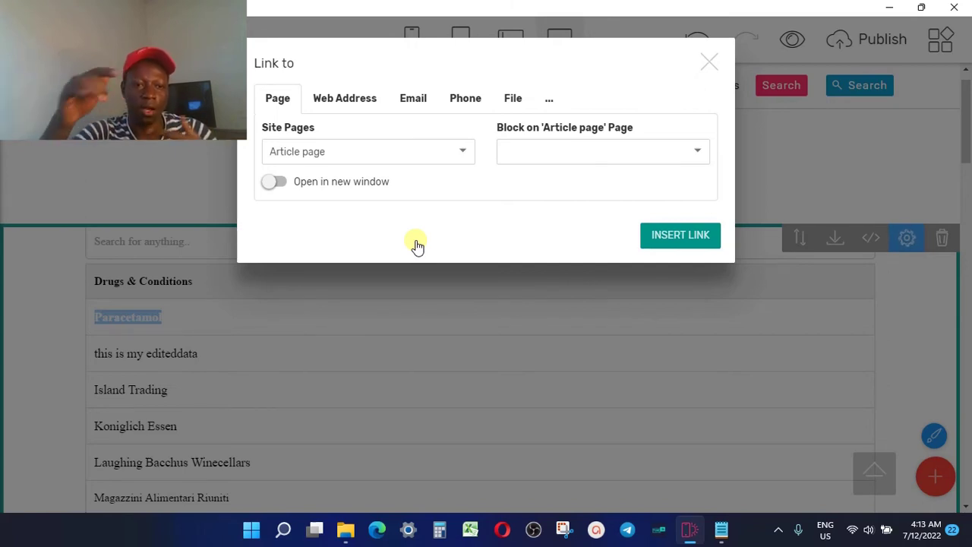
click(681, 235)
Step: Filter the table in the editor by searching for "pa"
click(270, 247)
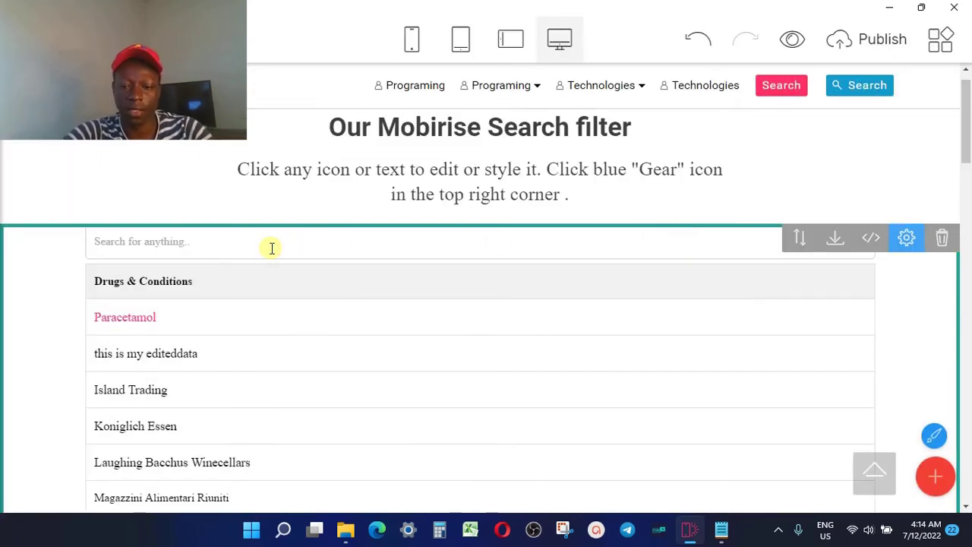
text(pa)
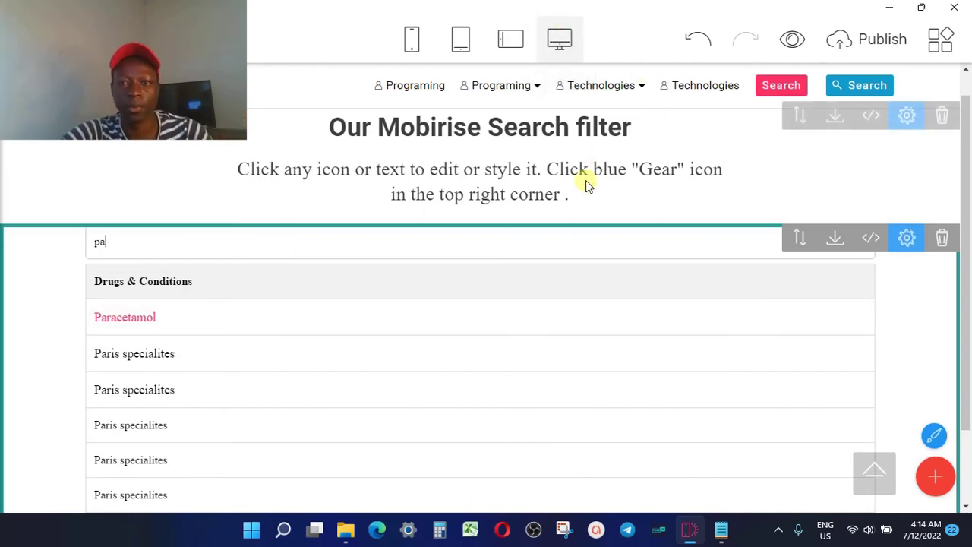
click(792, 43)
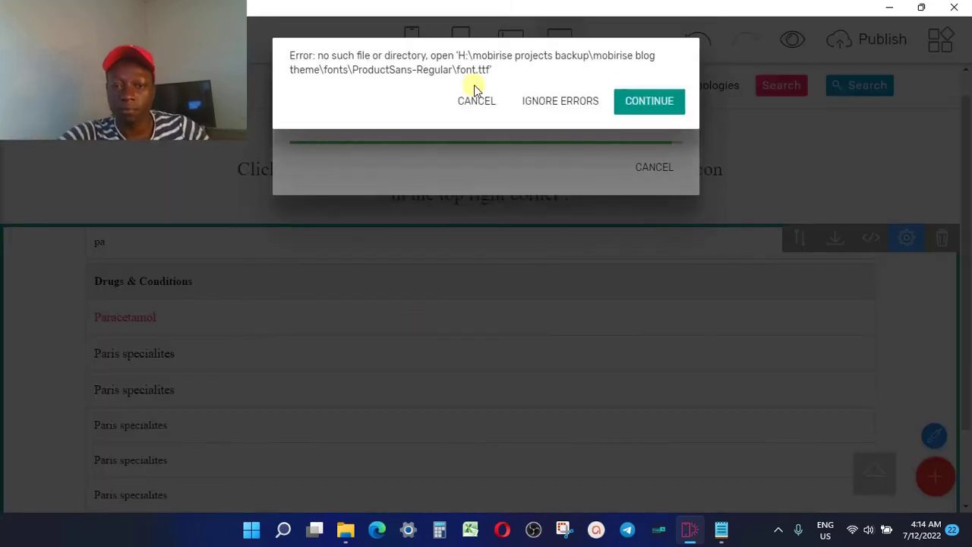
click(476, 106)
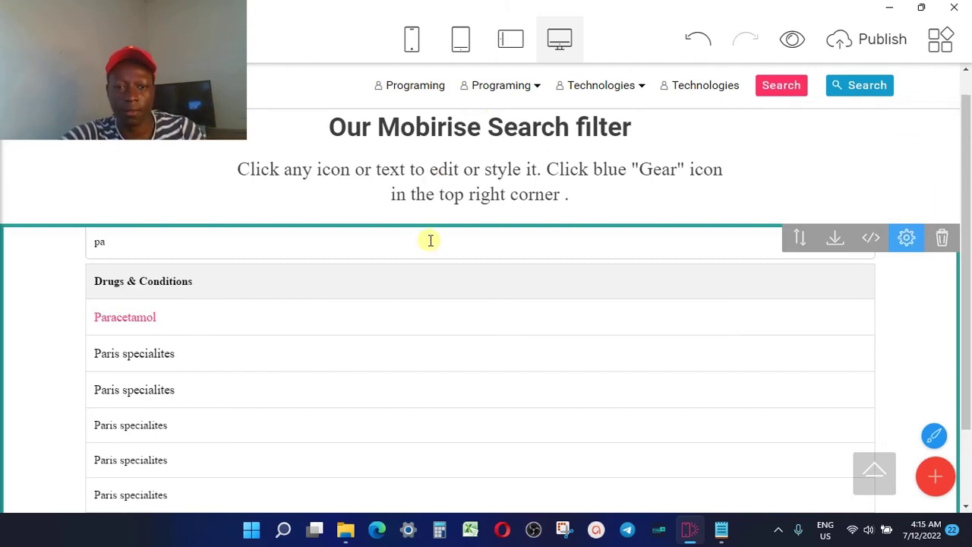
scroll(430, 241, up, 1)
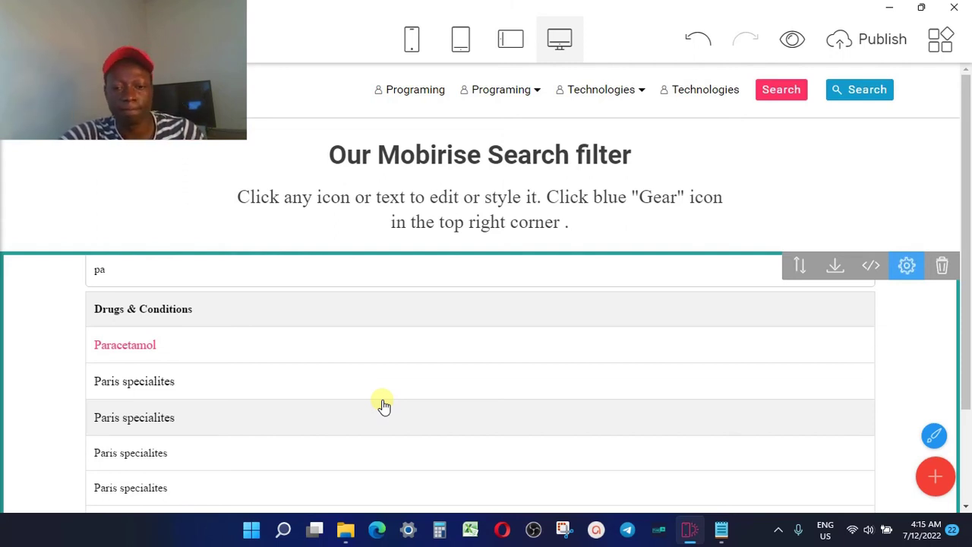
Step: Start exporting the site for a browser preview
click(793, 46)
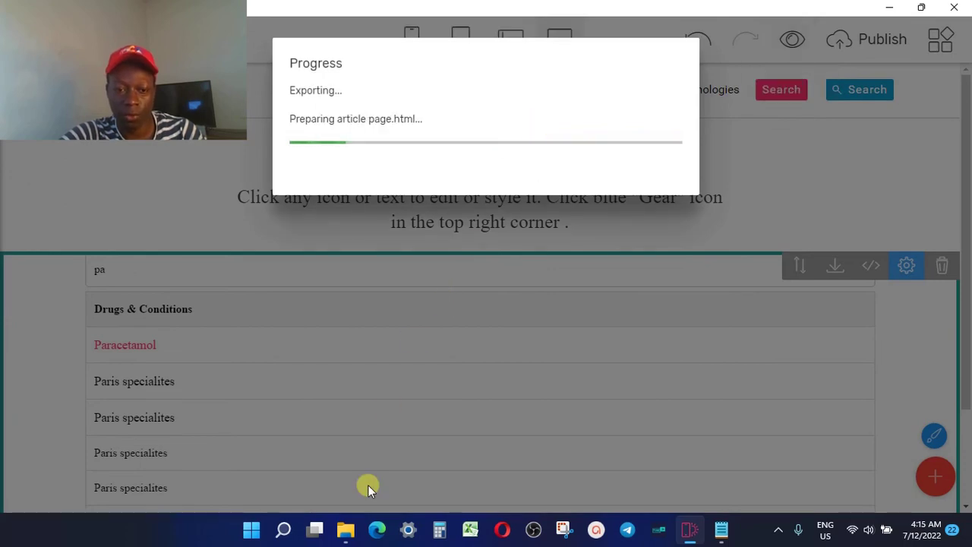
click(346, 529)
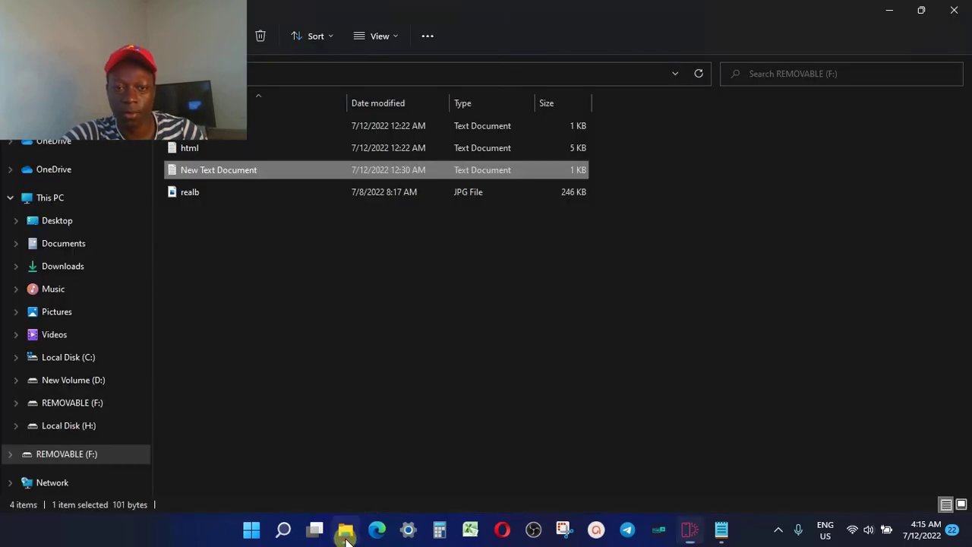
click(956, 10)
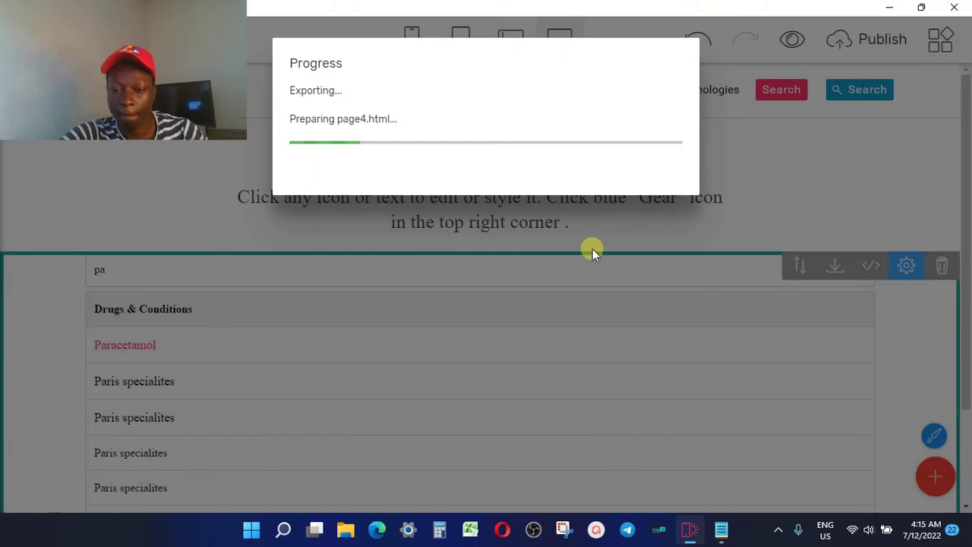
Step: Close all the open Notepad windows holding the html, css and New Text Document files
mouse_move(722, 530)
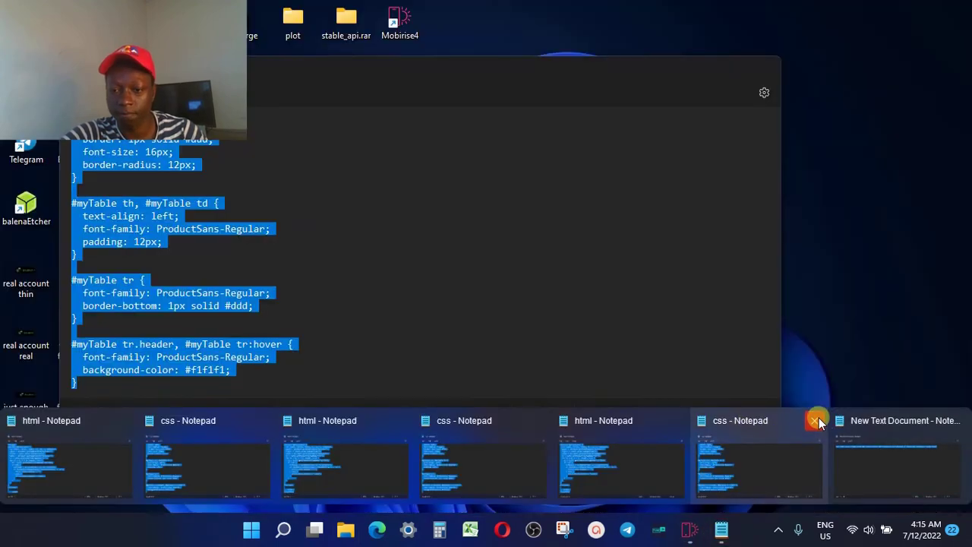
click(819, 418)
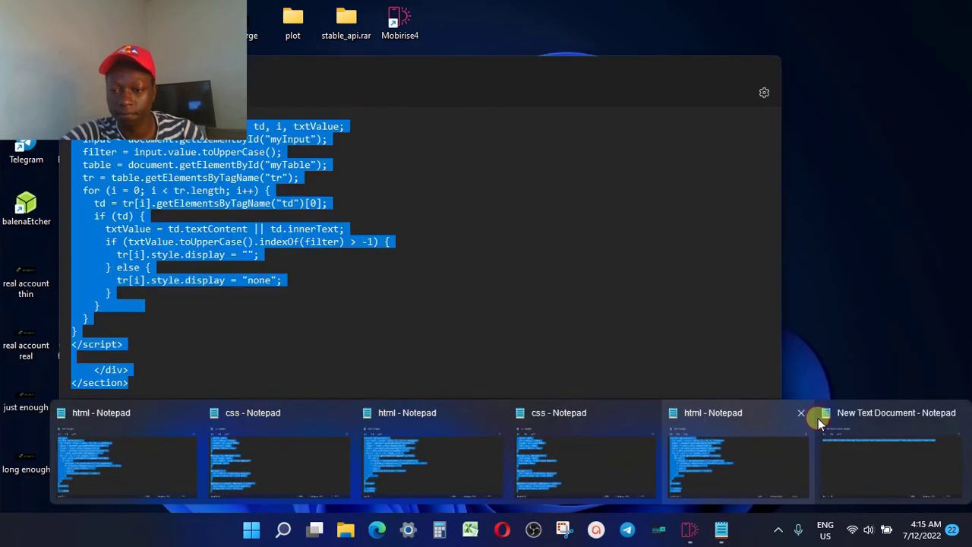
click(805, 414)
click(806, 415)
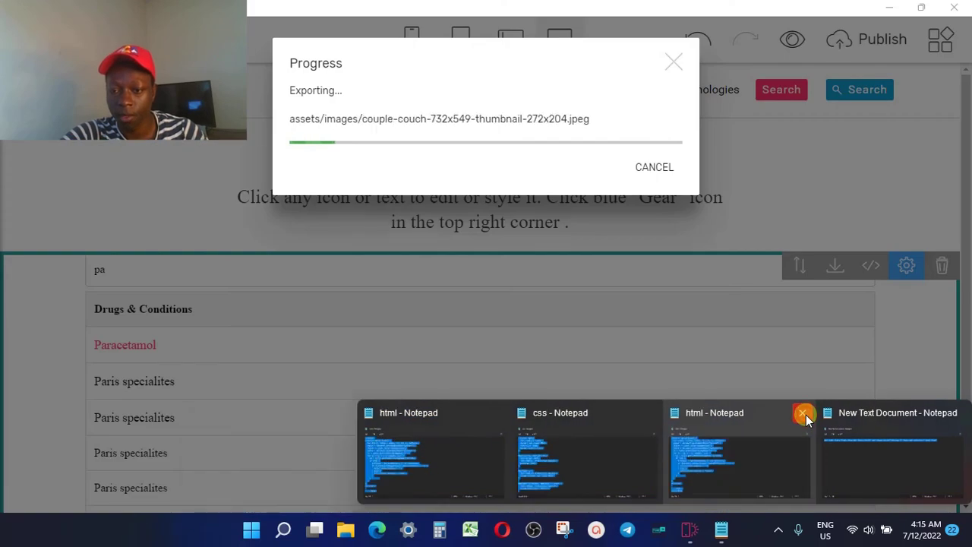
click(806, 415)
click(806, 415)
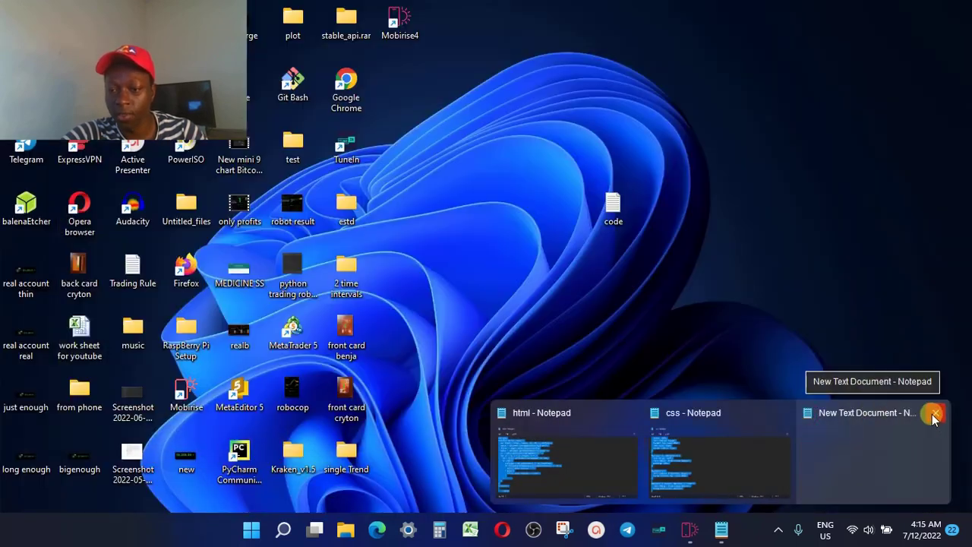
click(934, 418)
click(853, 417)
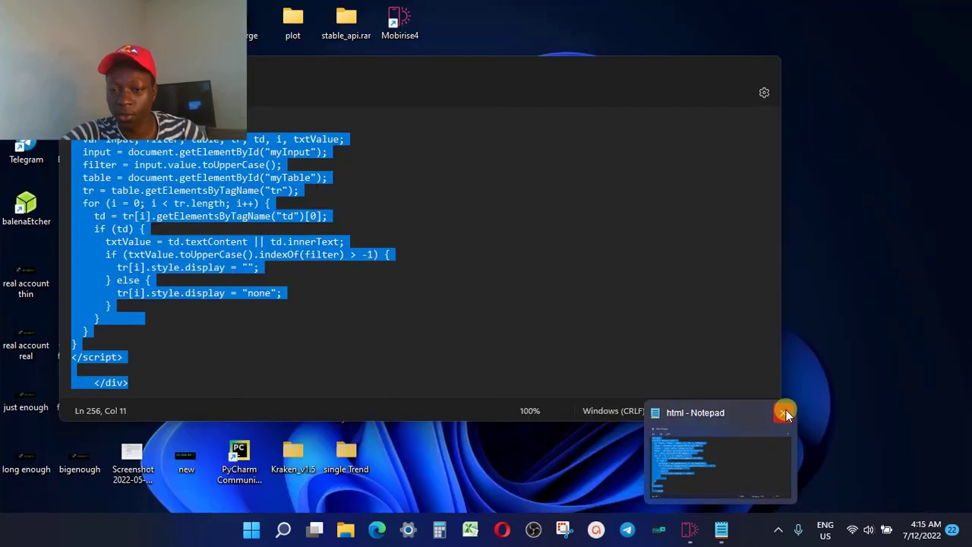
click(783, 411)
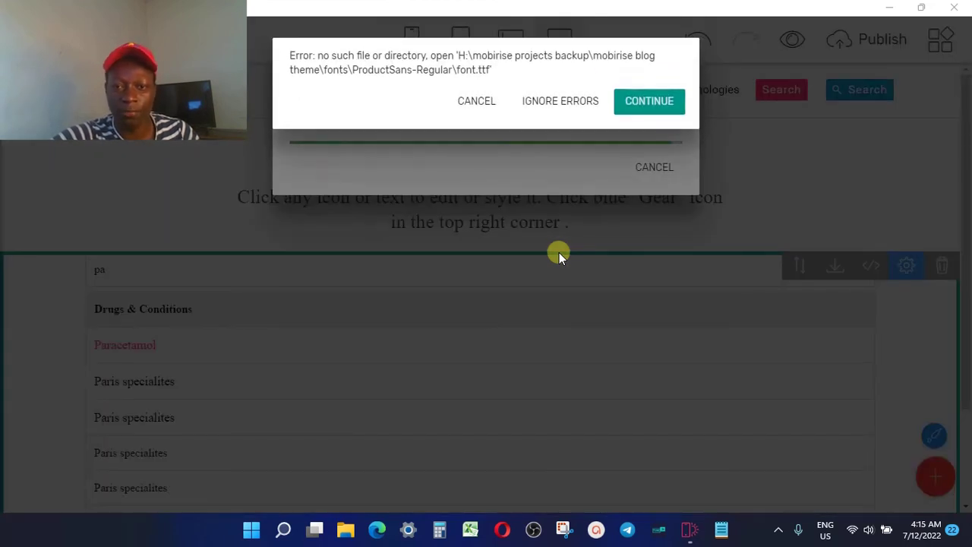
Step: Ignore the export errors for the missing font file and look over the search filter table in the browser preview
click(559, 107)
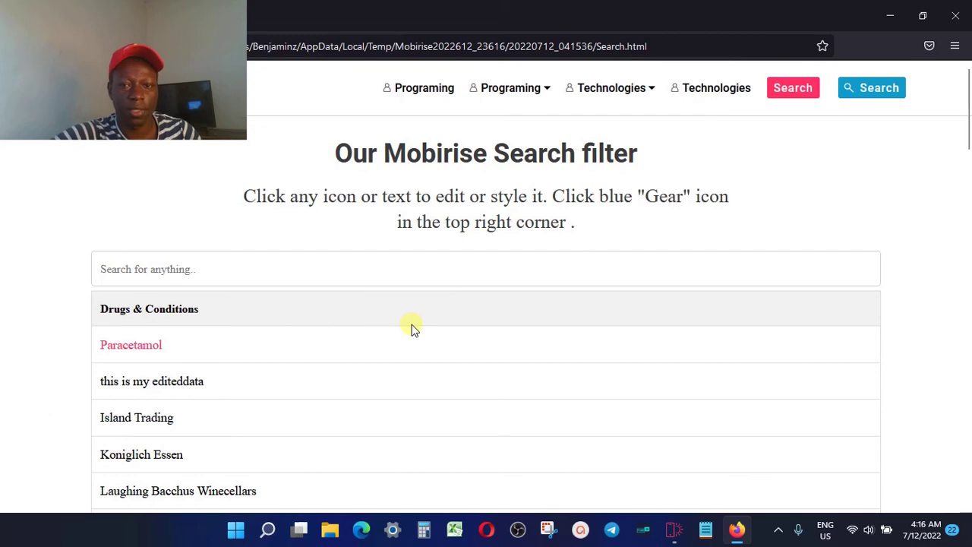
scroll(410, 326, down, 3)
scroll(410, 328, up, 3)
scroll(412, 326, down, 4)
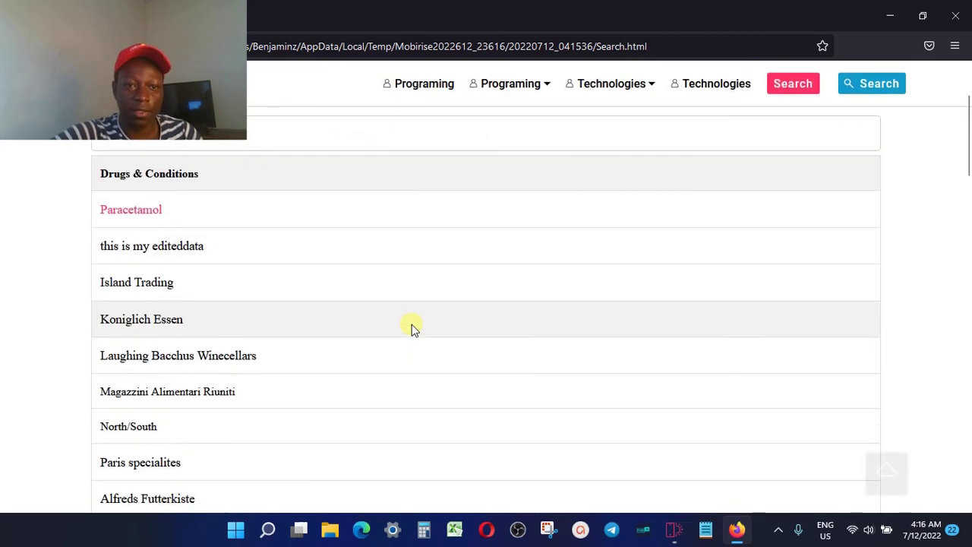
scroll(411, 326, up, 3)
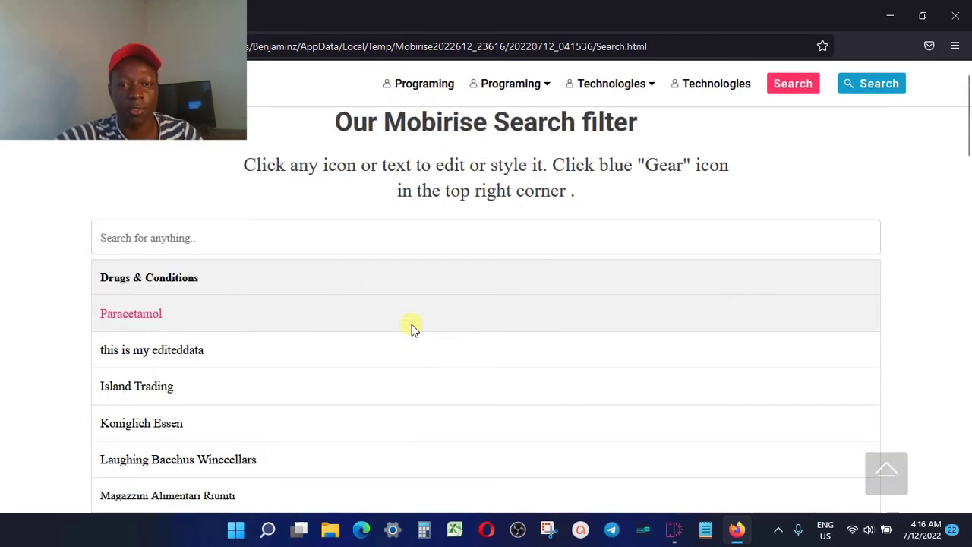
scroll(412, 328, up, 1)
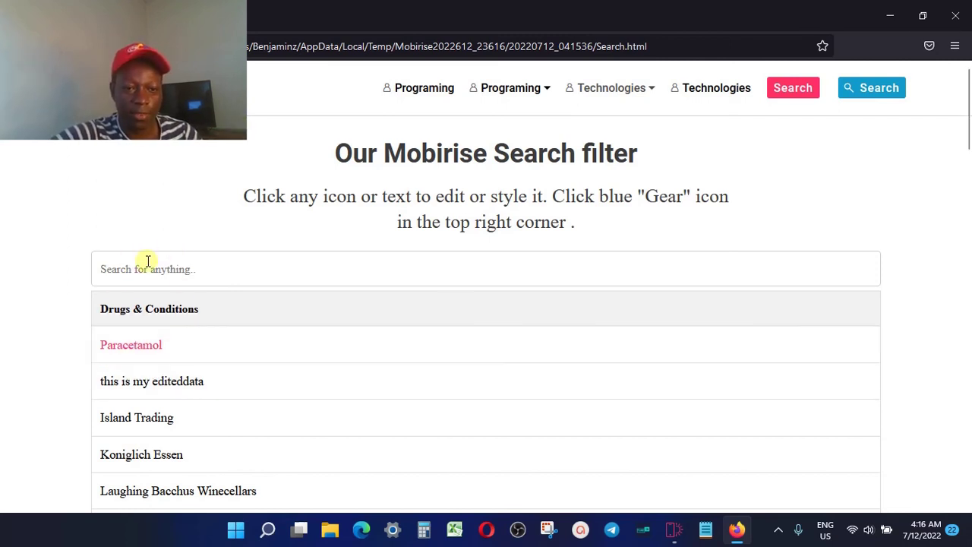
scroll(190, 399, down, 4)
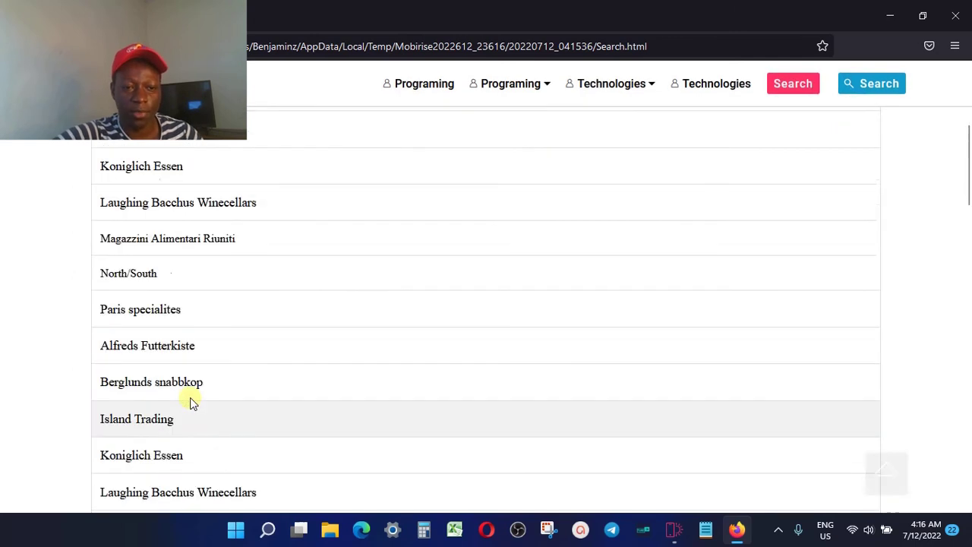
scroll(189, 397, down, 1)
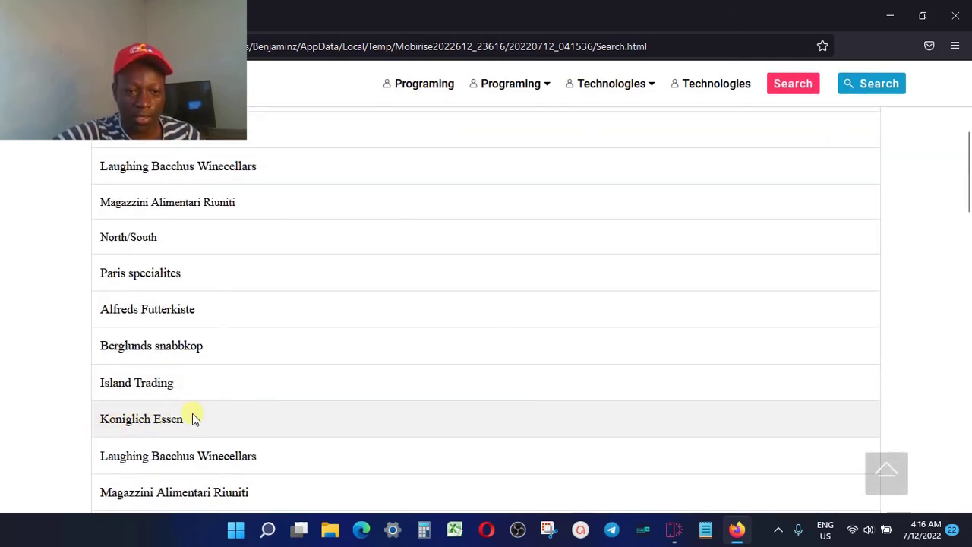
Step: Test the previewed table's live filter with "ko", clear the search, and filter for "pa"
scroll(192, 418, up, 5)
text(k)
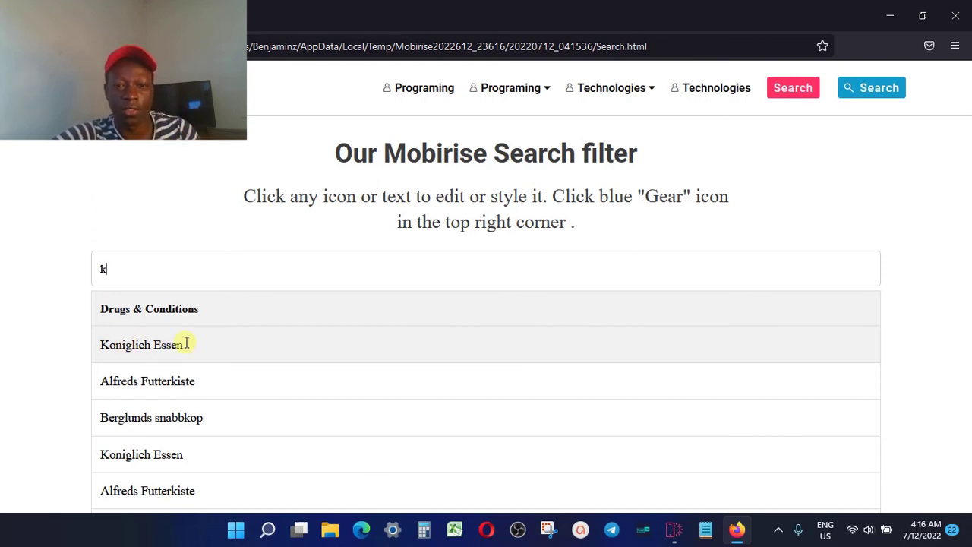
text(o)
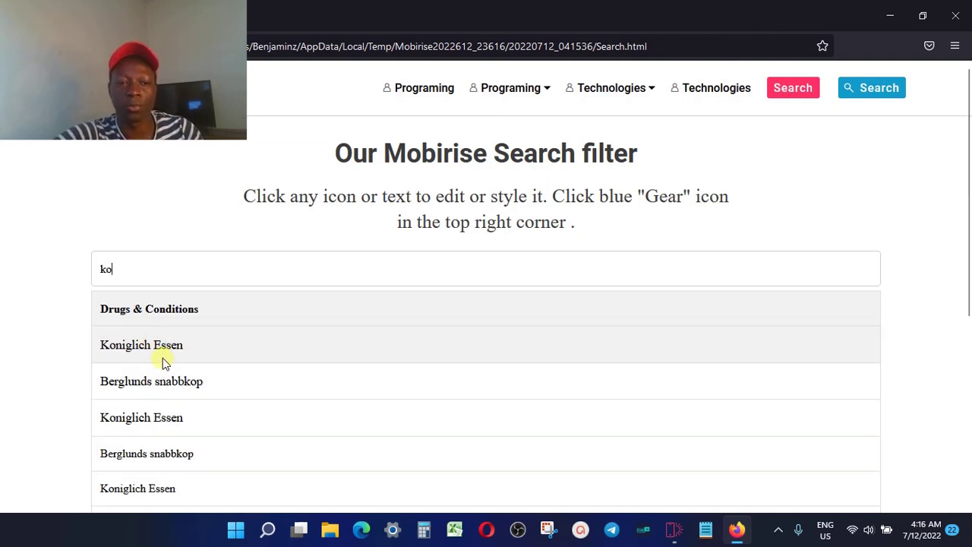
key(BackSpace)
key(BackSpace)
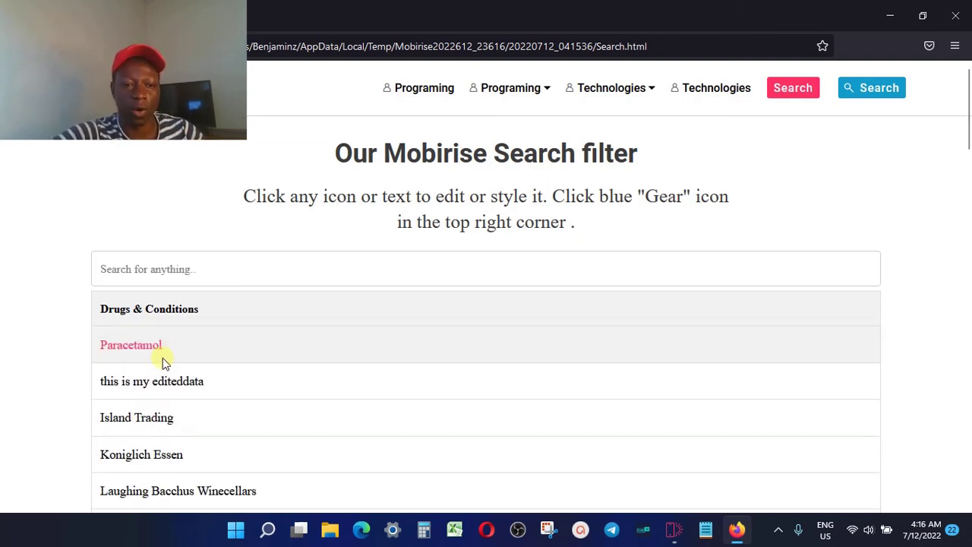
text(pa)
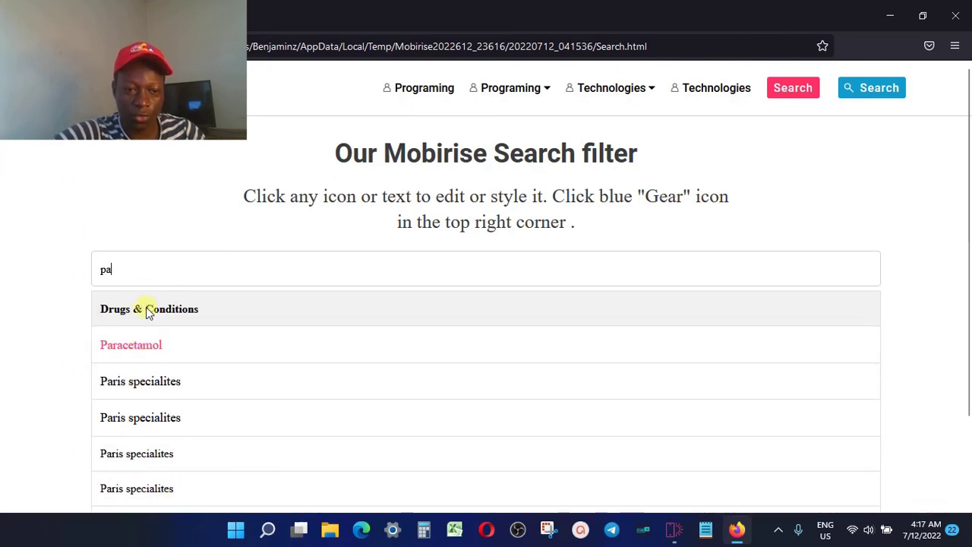
Step: Test the Paracetamol link in the filtered table, look over the article page it opens, and return to the search page
click(133, 350)
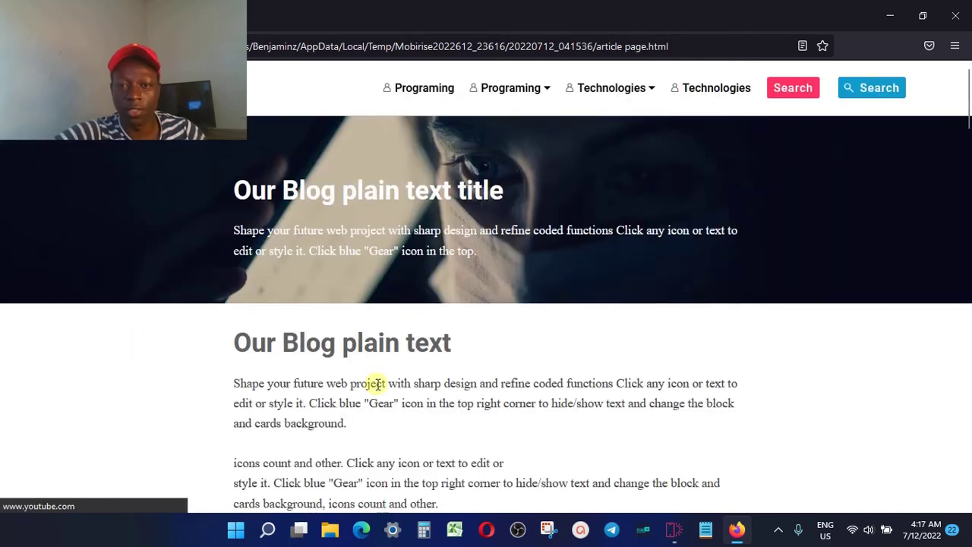
scroll(372, 382, down, 1)
scroll(373, 382, up, 1)
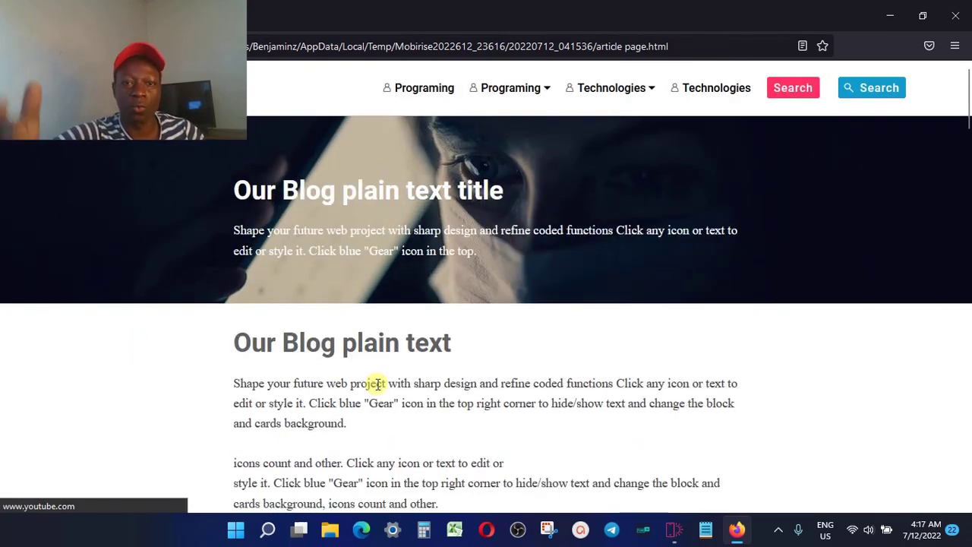
scroll(378, 385, down, 3)
scroll(378, 387, up, 3)
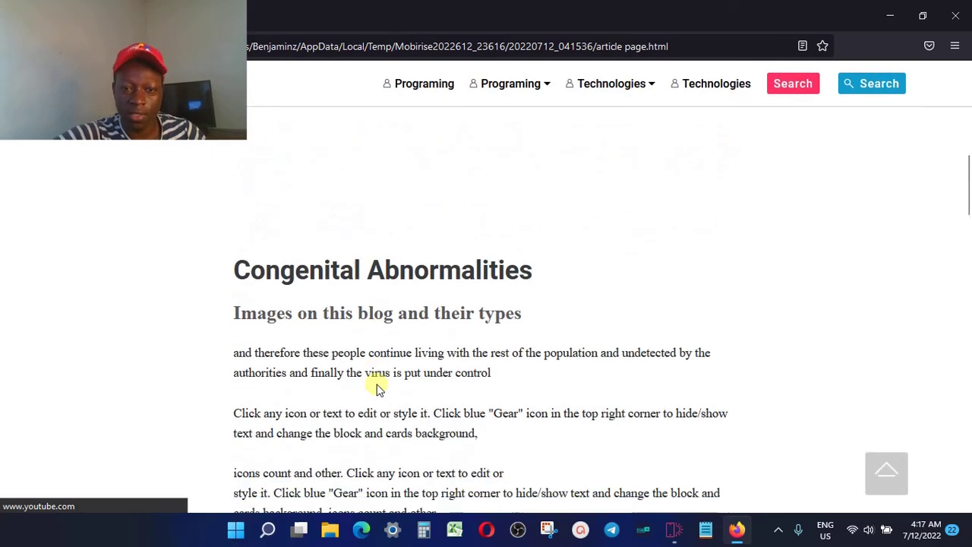
scroll(378, 388, down, 3)
scroll(378, 388, up, 5)
scroll(378, 388, down, 8)
scroll(377, 383, up, 8)
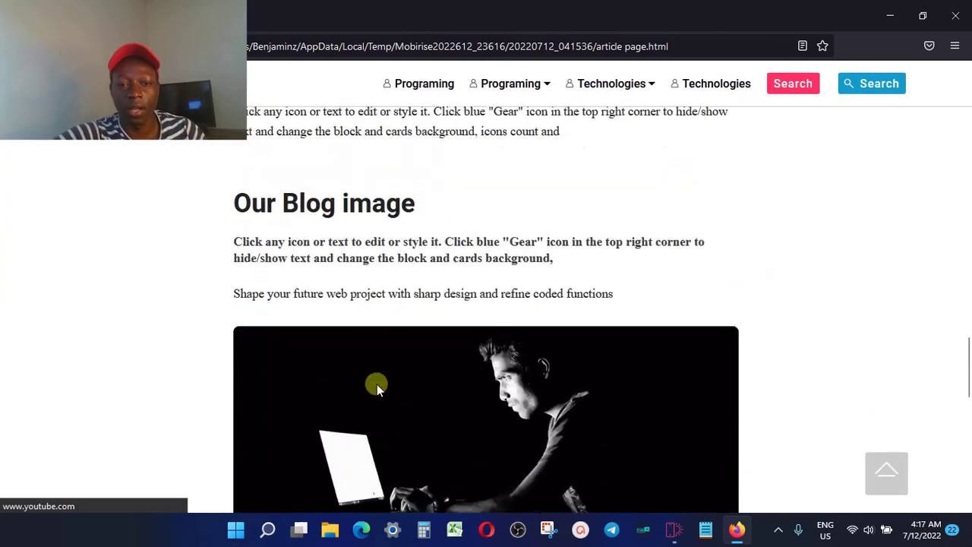
scroll(376, 384, down, 8)
scroll(376, 384, up, 2)
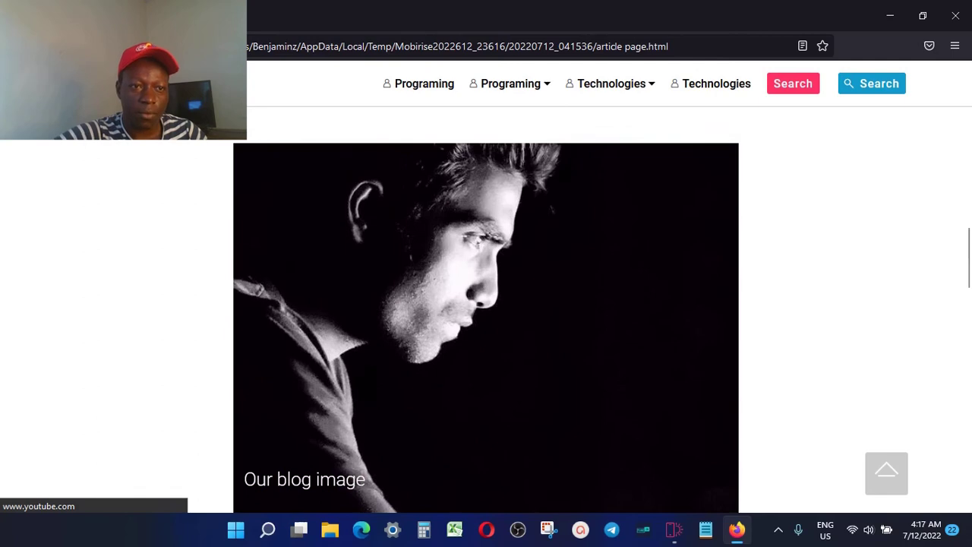
key(alt+Left)
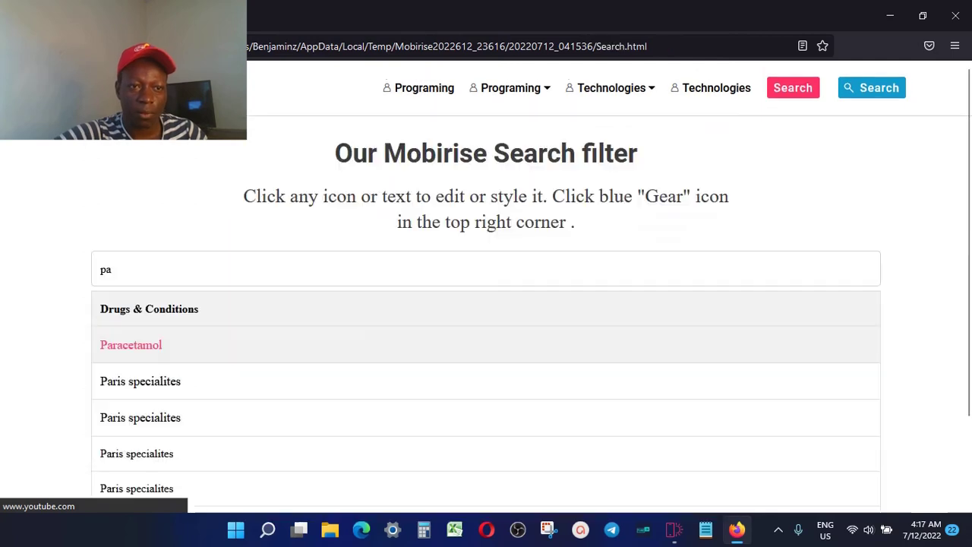
click(129, 347)
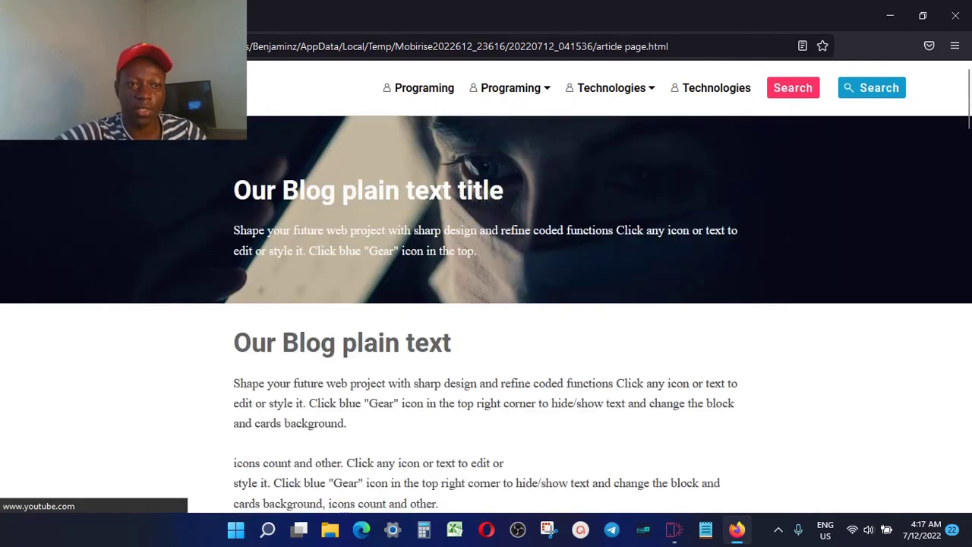
key(alt+Left)
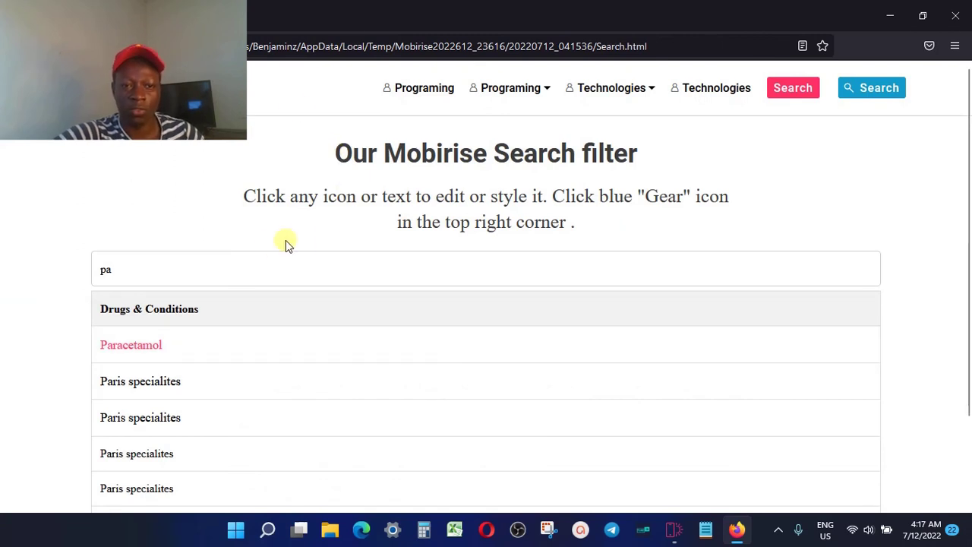
Step: Replace the "pa" filter with the nonsense text "jdsfskdhsd" to test a search without matches, and clear the search
click(269, 263)
key(BackSpace)
key(BackSpace)
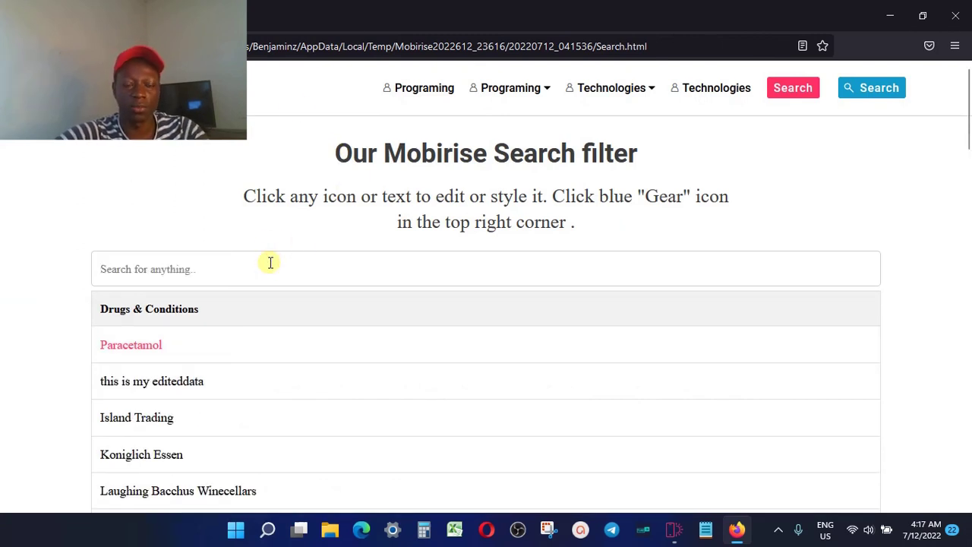
text(jdsfskdfkd)
key(BackSpace)
key(BackSpace)
key(BackSpace)
key(BackSpace)
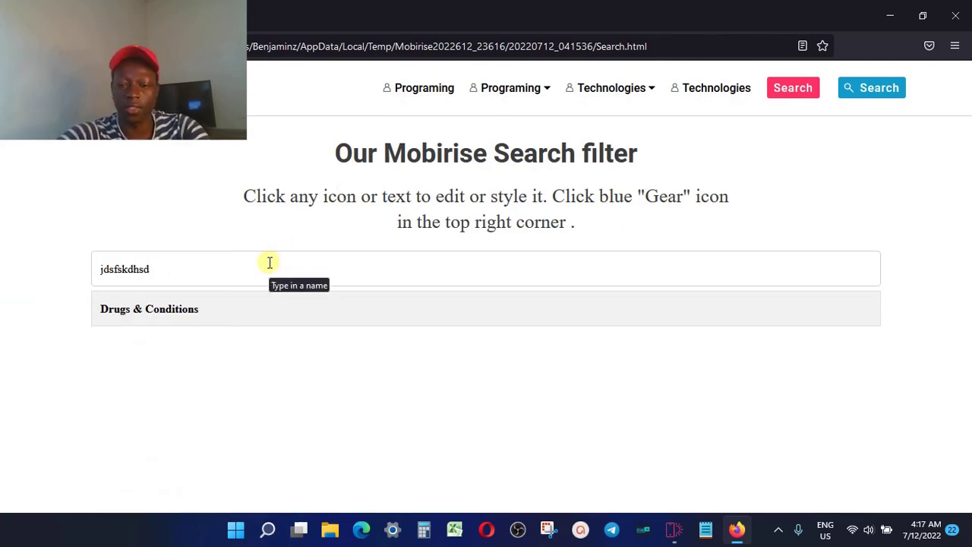
key(BackSpace)
key(BackSpace)
key(BackSpace)
key(BackSpace)
key(BackSpace)
key(BackSpace)
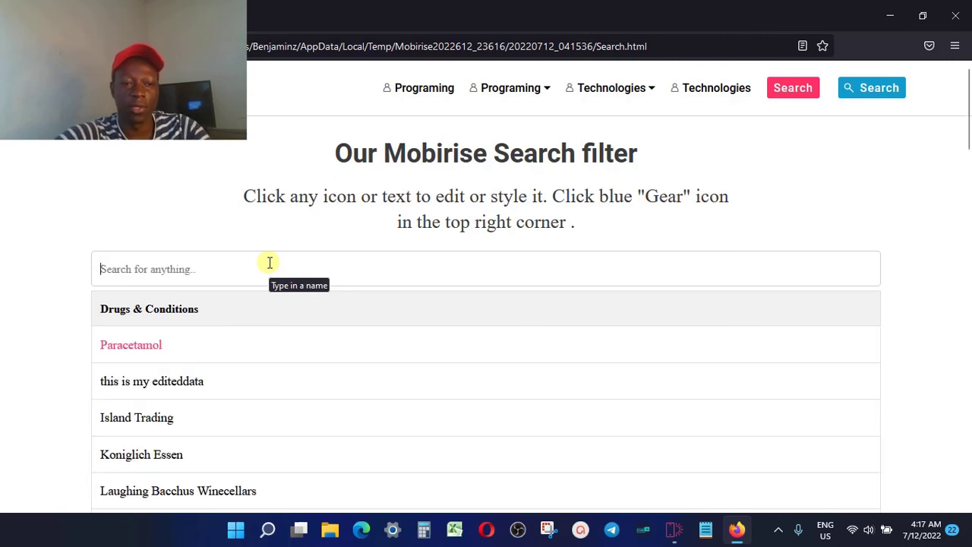
Step: Follow the Paracetamol link from the unfiltered table, look through the article, and return to the table via the site's red Search link
click(130, 350)
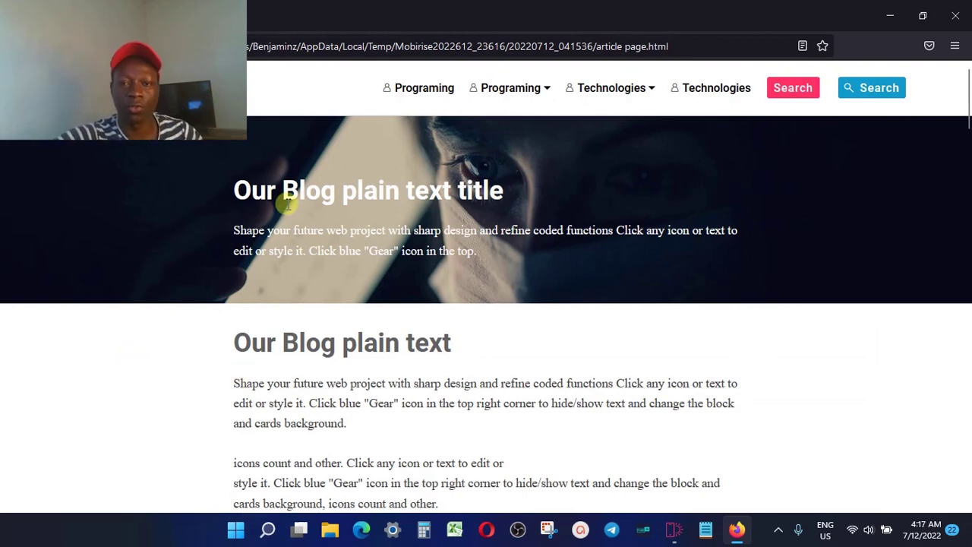
scroll(288, 204, down, 1)
scroll(288, 203, down, 4)
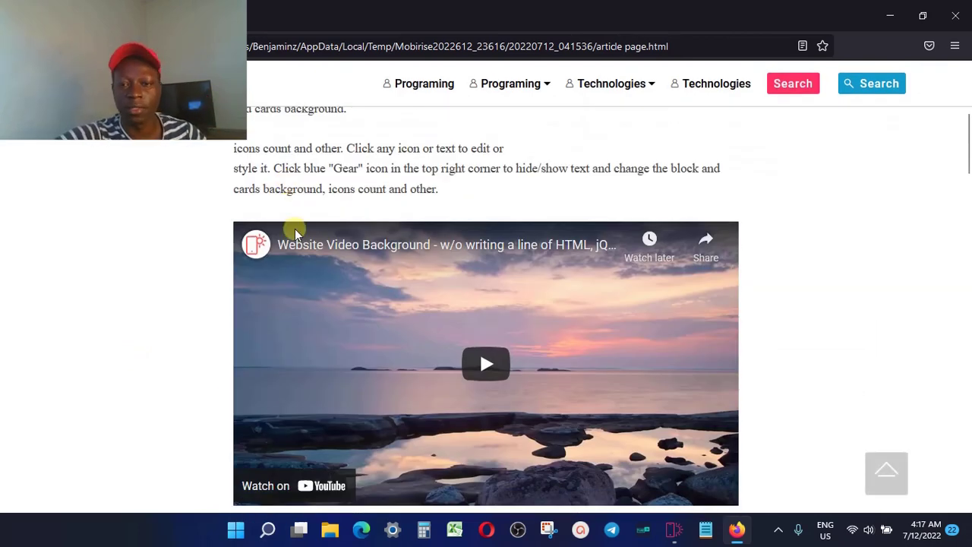
scroll(293, 226, down, 2)
click(793, 84)
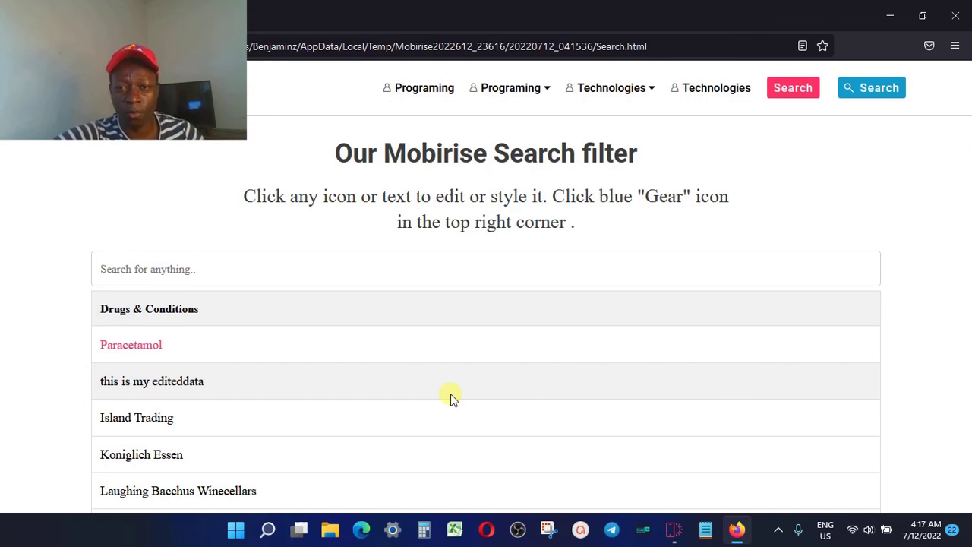
scroll(450, 398, down, 2)
scroll(451, 397, up, 2)
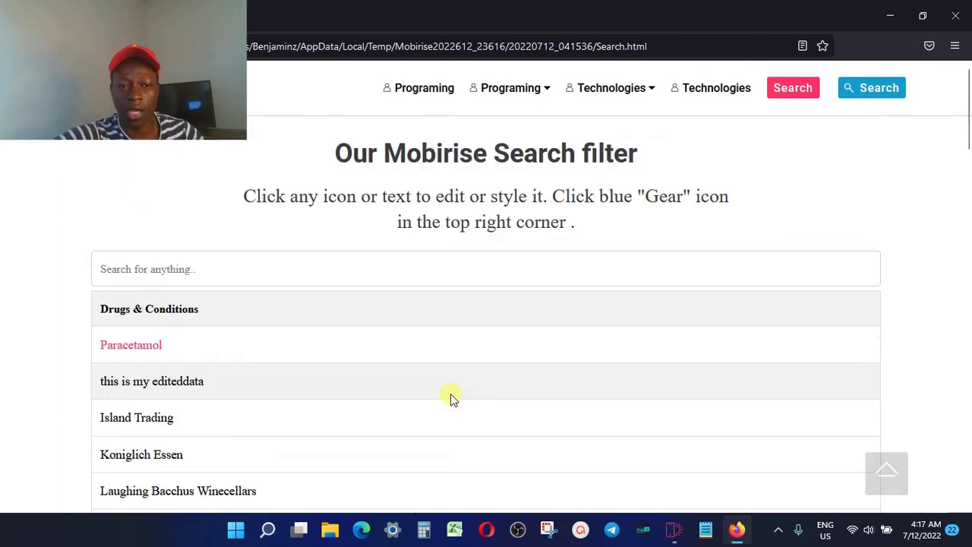